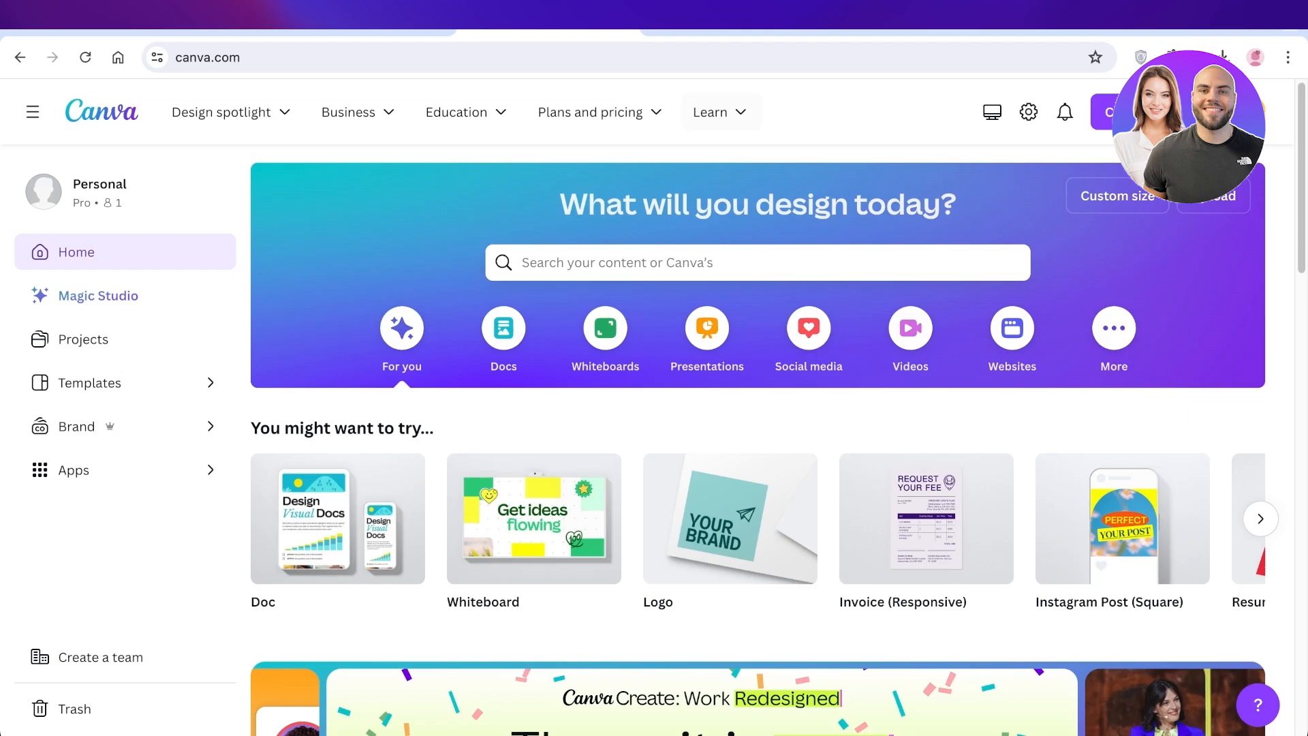
Step: Switch to the Canva licensing explained page and read down to the Pro Content license section
click(720, 20)
scroll(647, 409, down, 20)
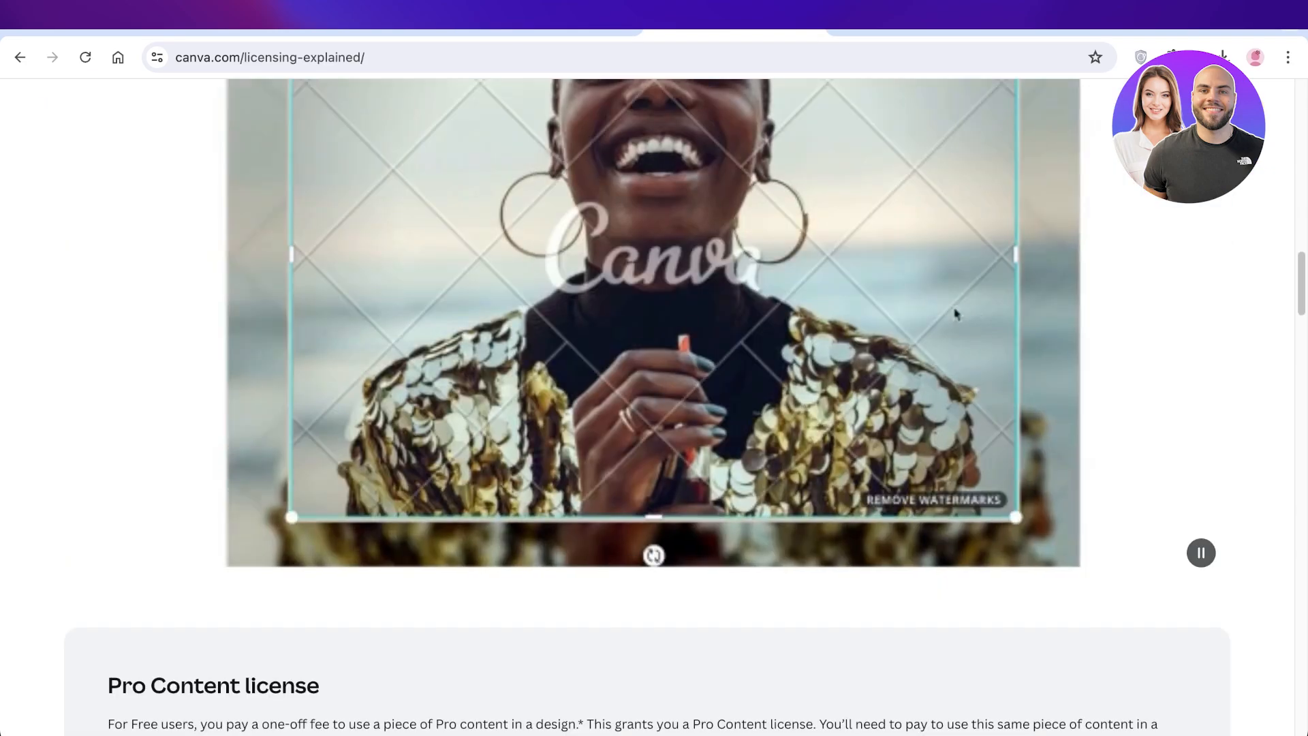
scroll(952, 312, down, 10)
scroll(647, 409, down, 2)
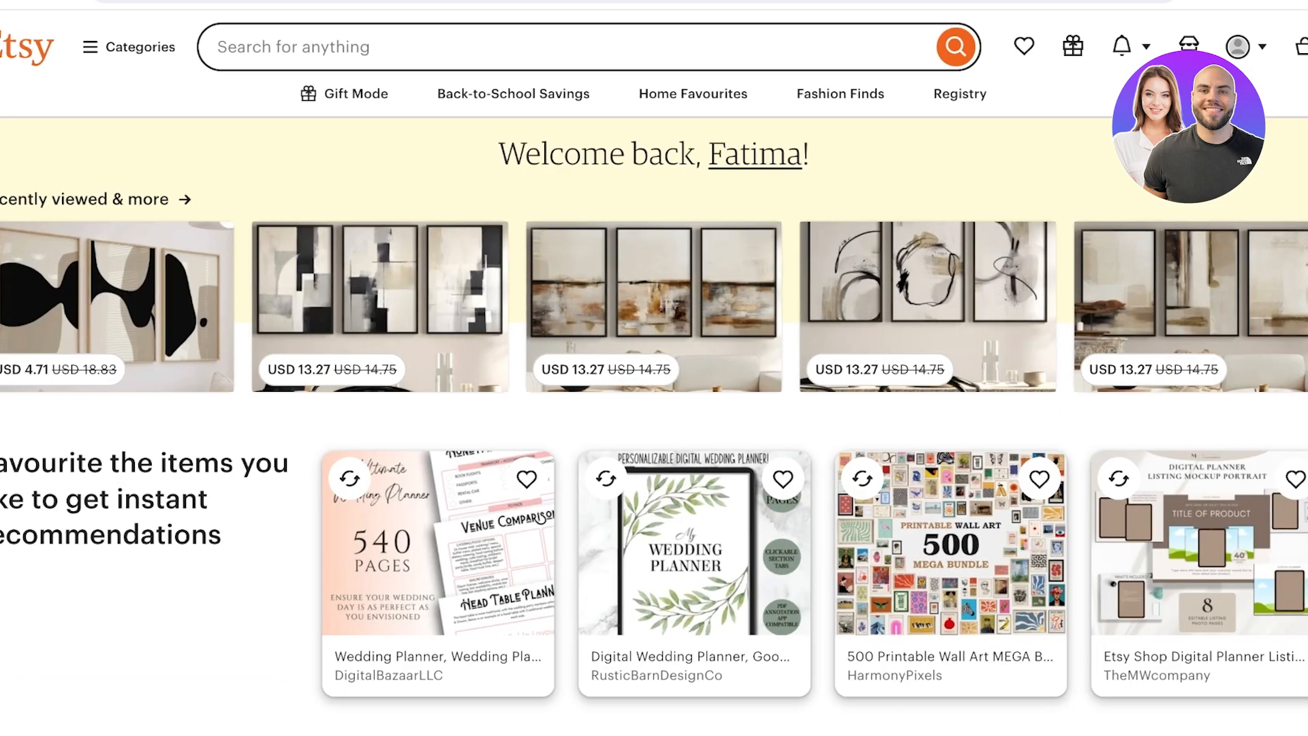
Step: Look over the Etsy home page and search the marketplace for "digital products"
scroll(654, 368, down, 5)
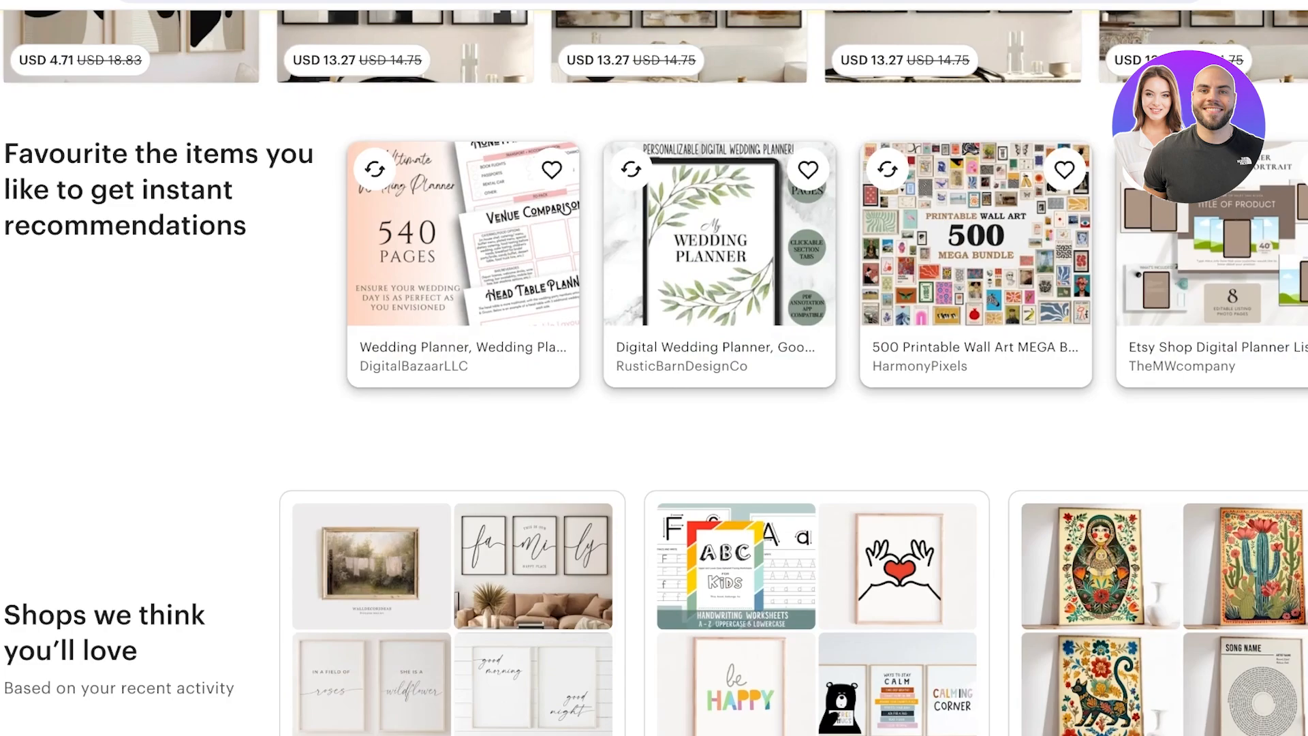
scroll(654, 367, up, 5)
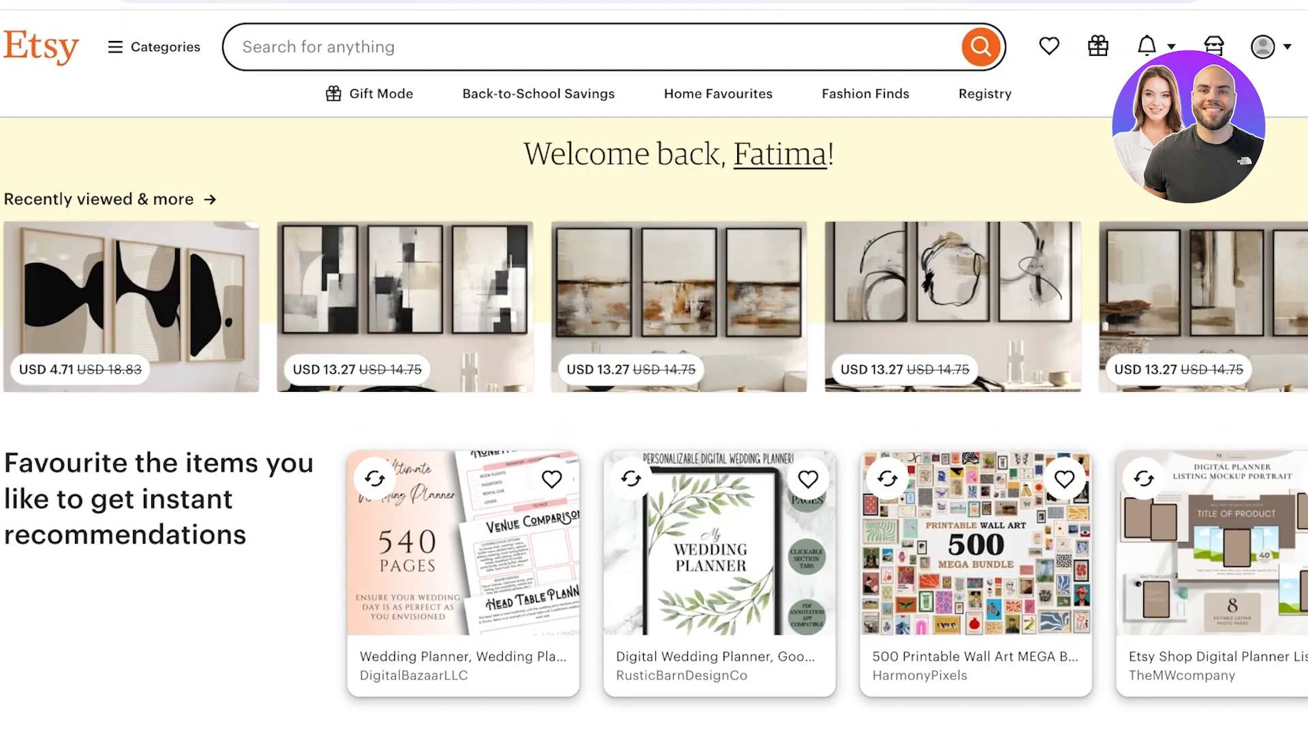
click(244, 47)
text(digital prof)
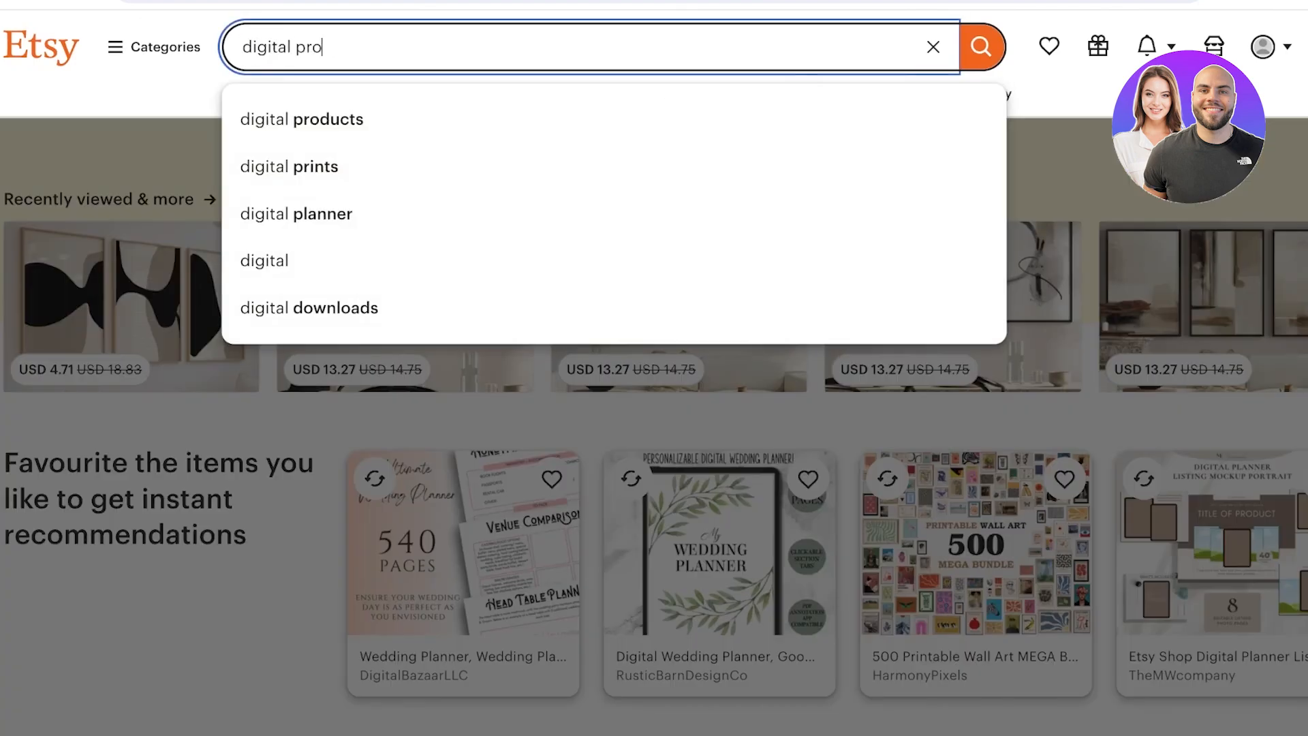
key(BackSpace)
text(ducts)
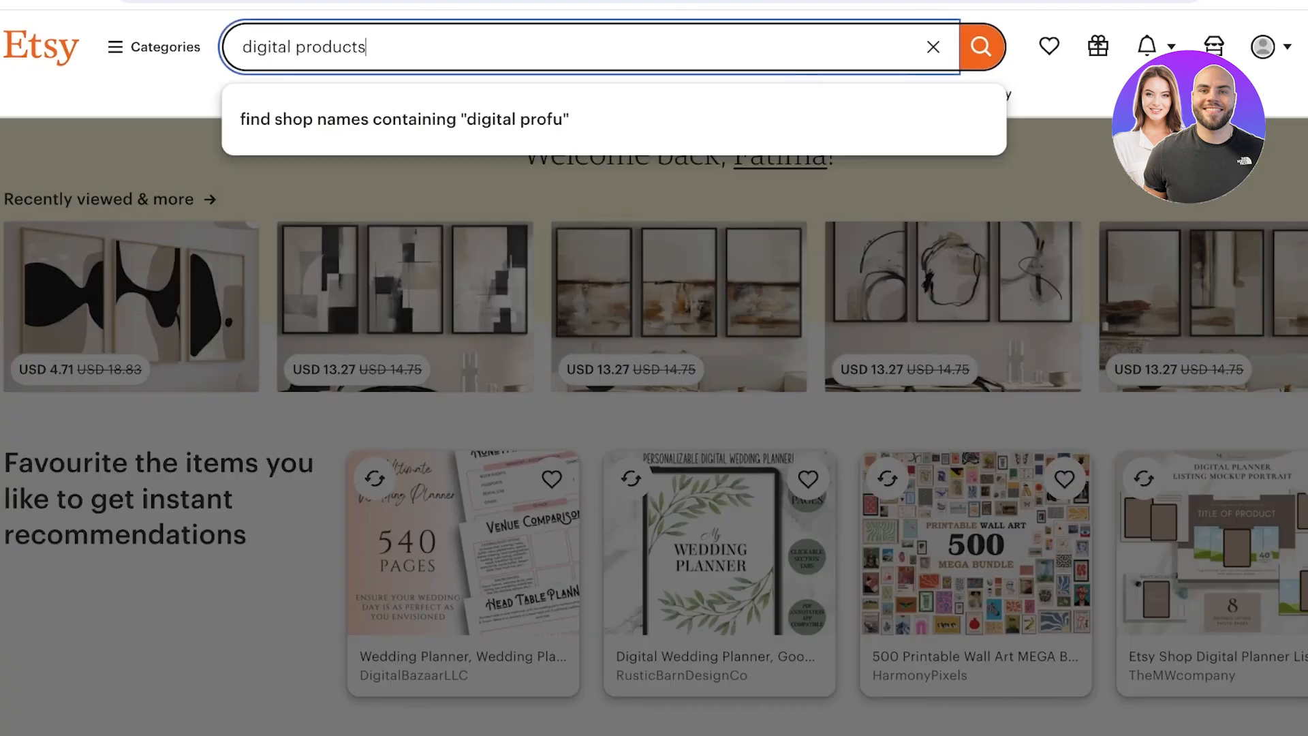
key(Return)
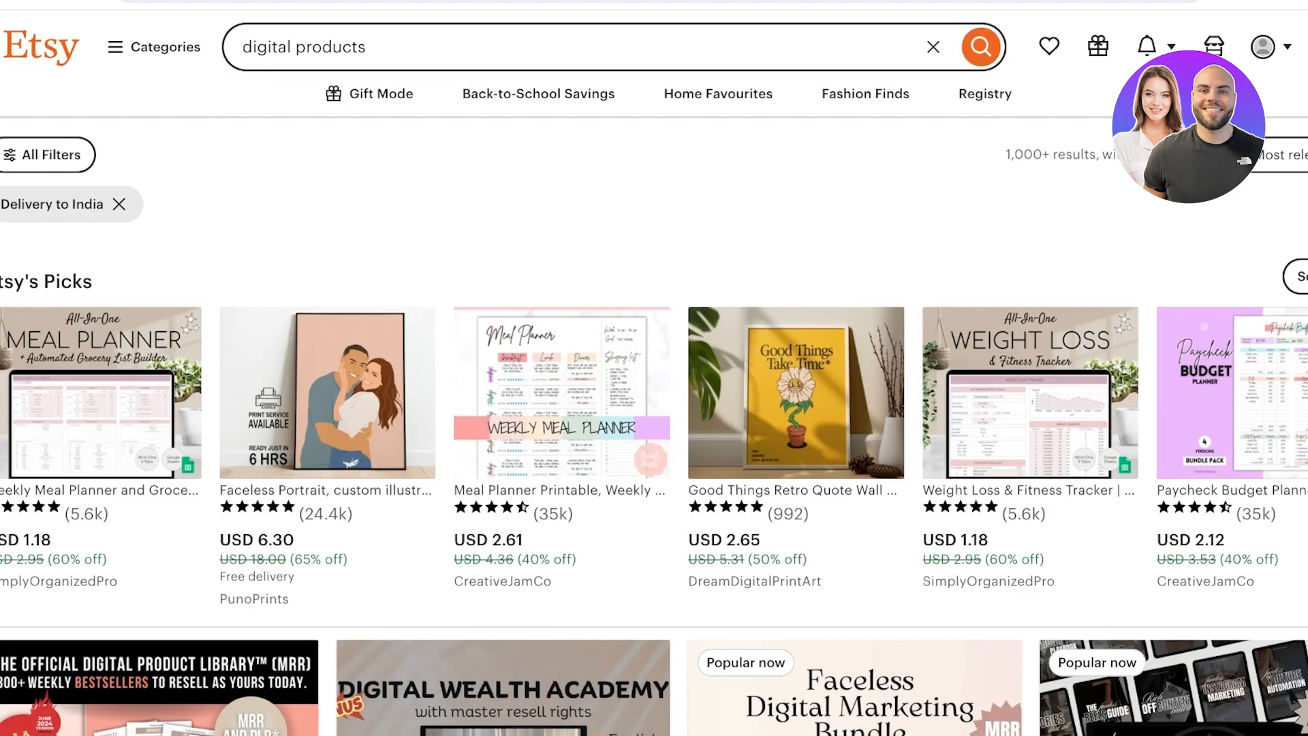
Step: Browse the digital products results, examining the listing types, prices and ratings
scroll(654, 367, down, 8)
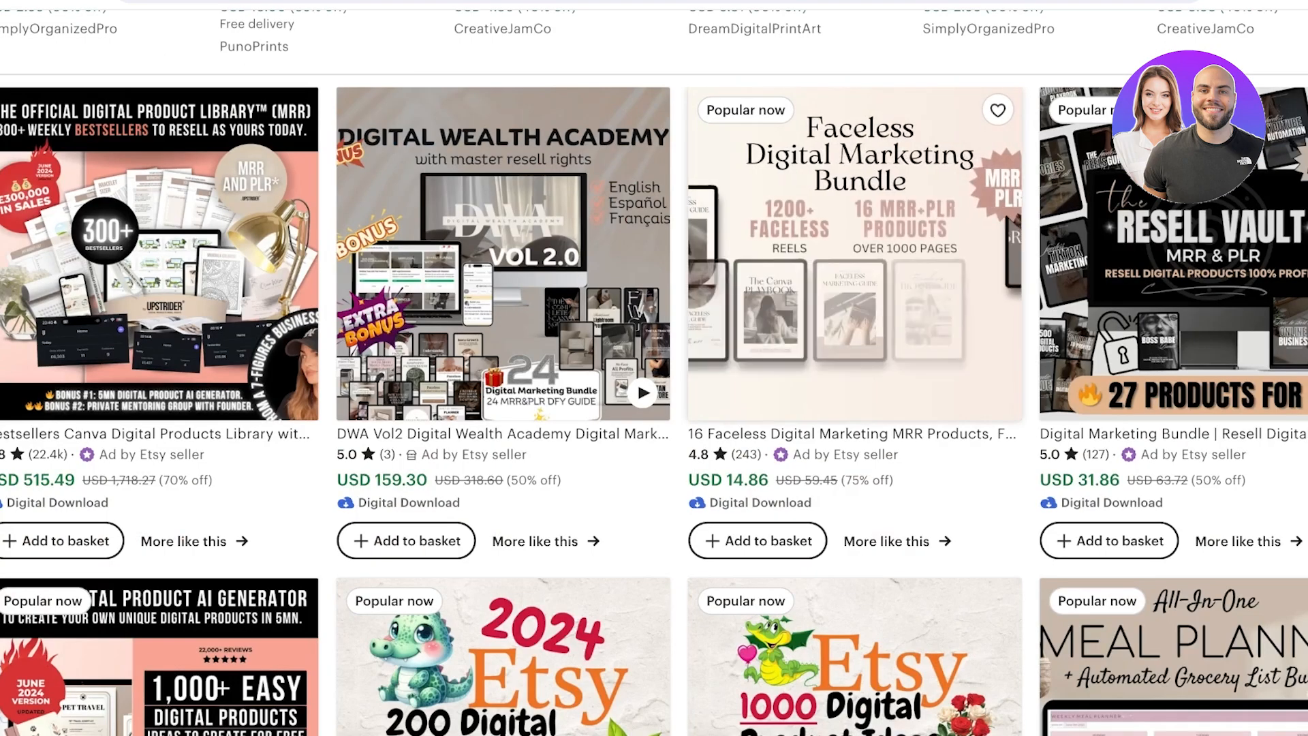
scroll(654, 368, down, 3)
scroll(654, 368, down, 2)
scroll(654, 368, up, 4)
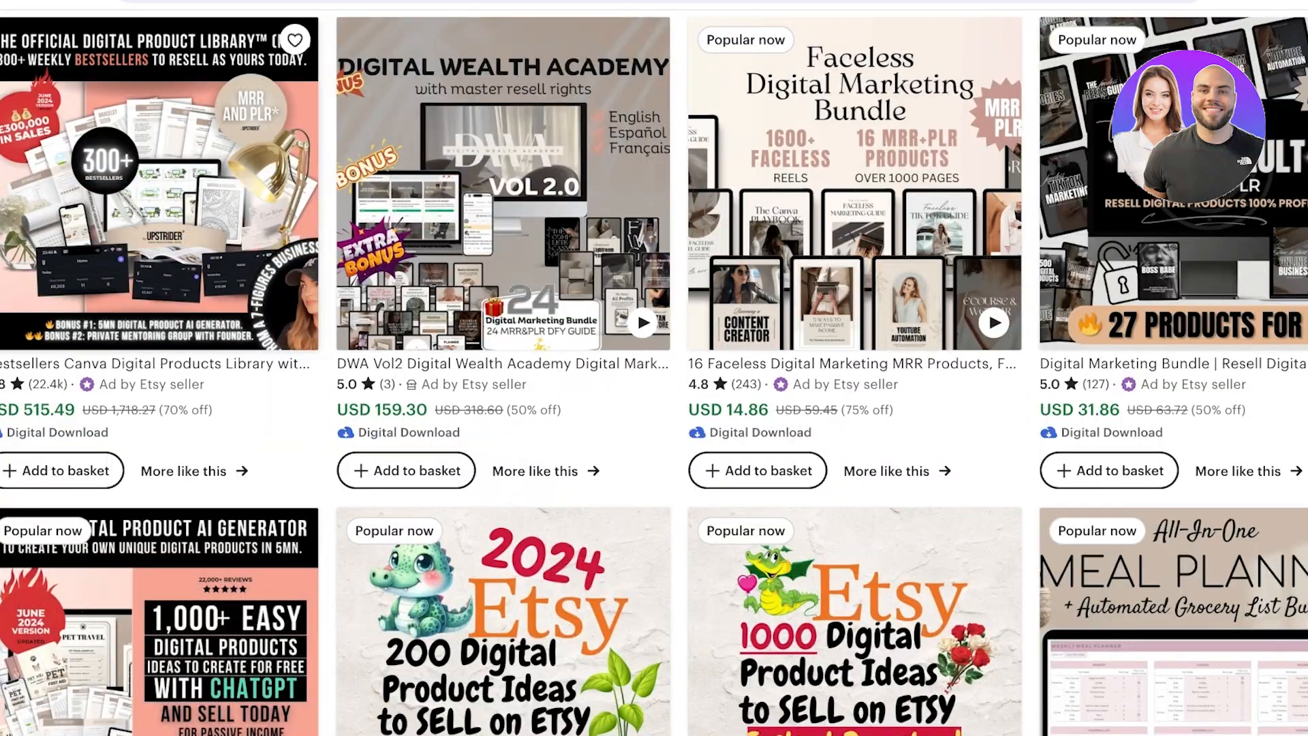
scroll(654, 367, down, 3)
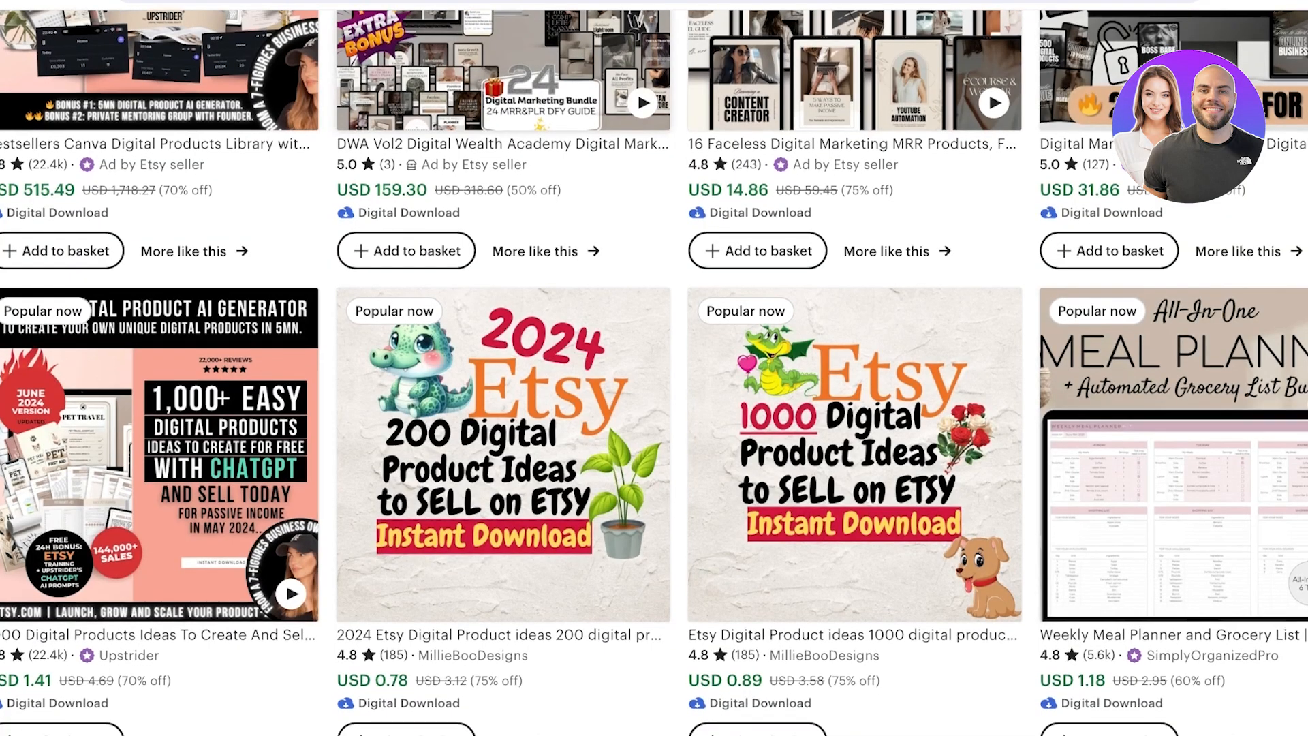
scroll(654, 368, down, 7)
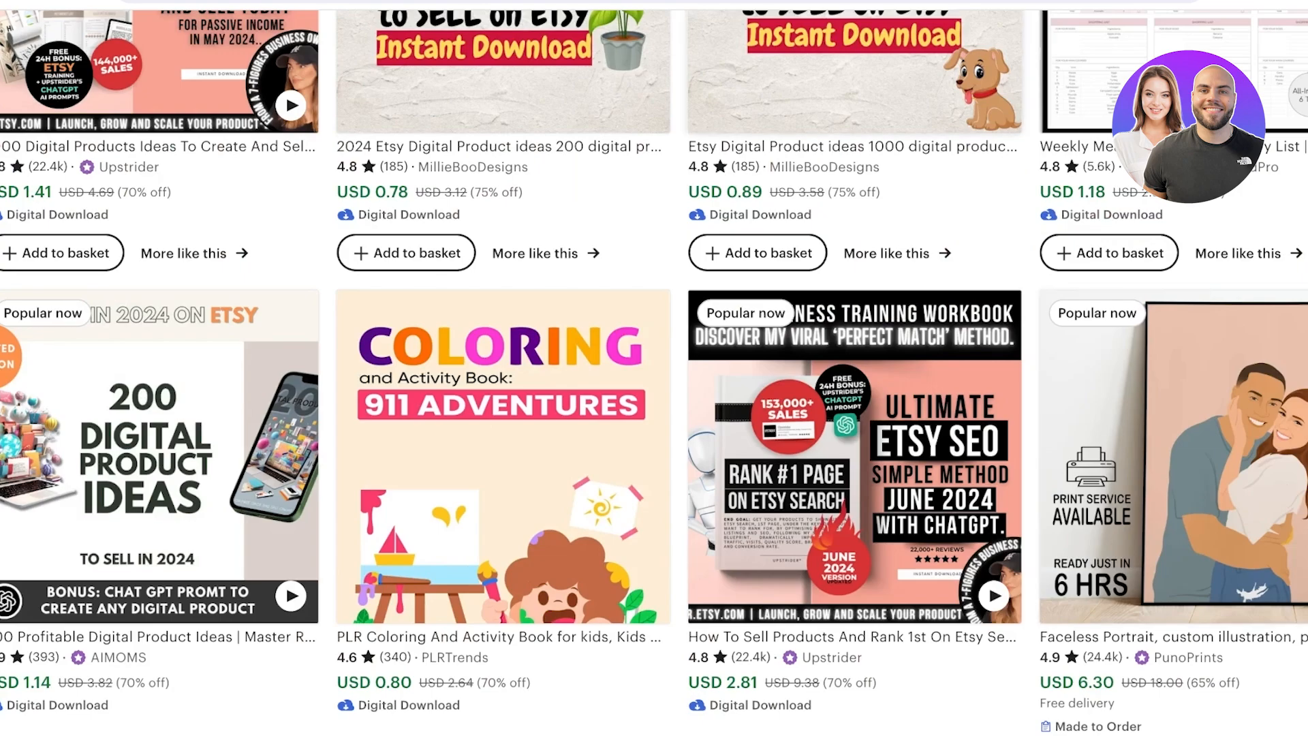
scroll(654, 368, up, 10)
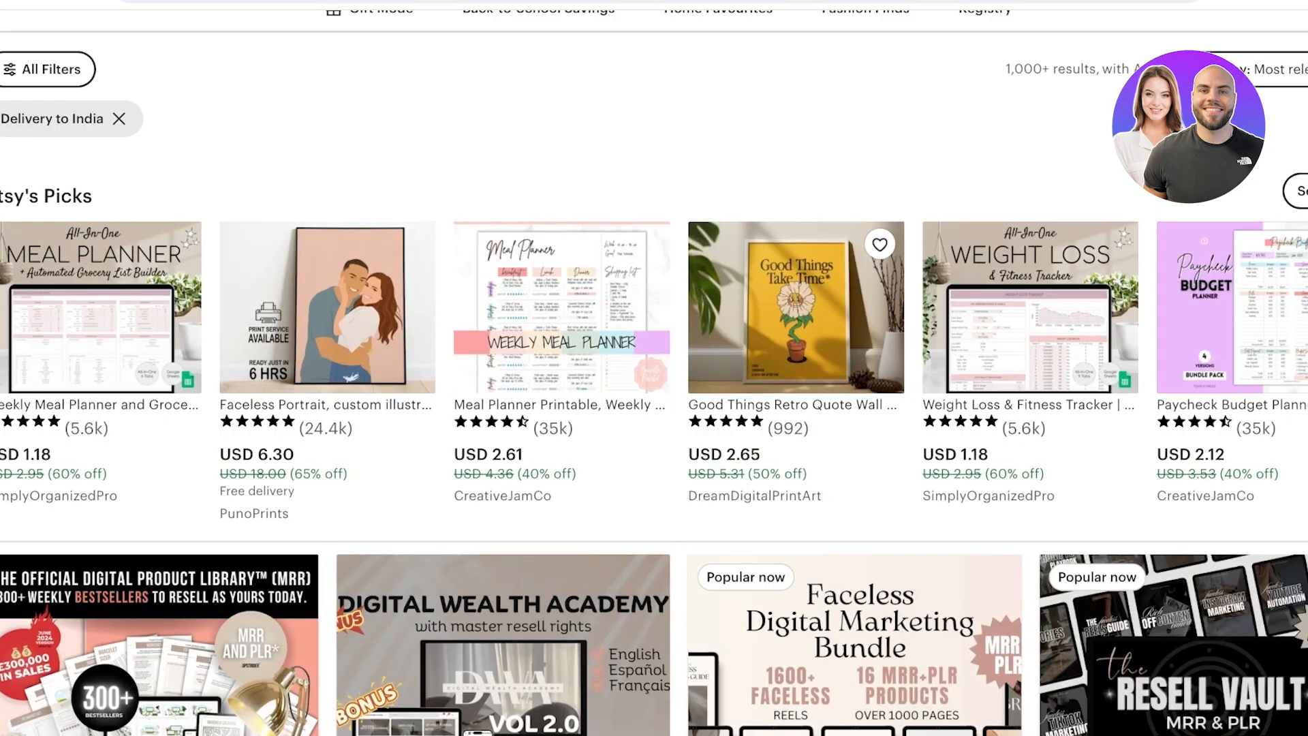
scroll(654, 368, down, 1)
scroll(654, 368, down, 15)
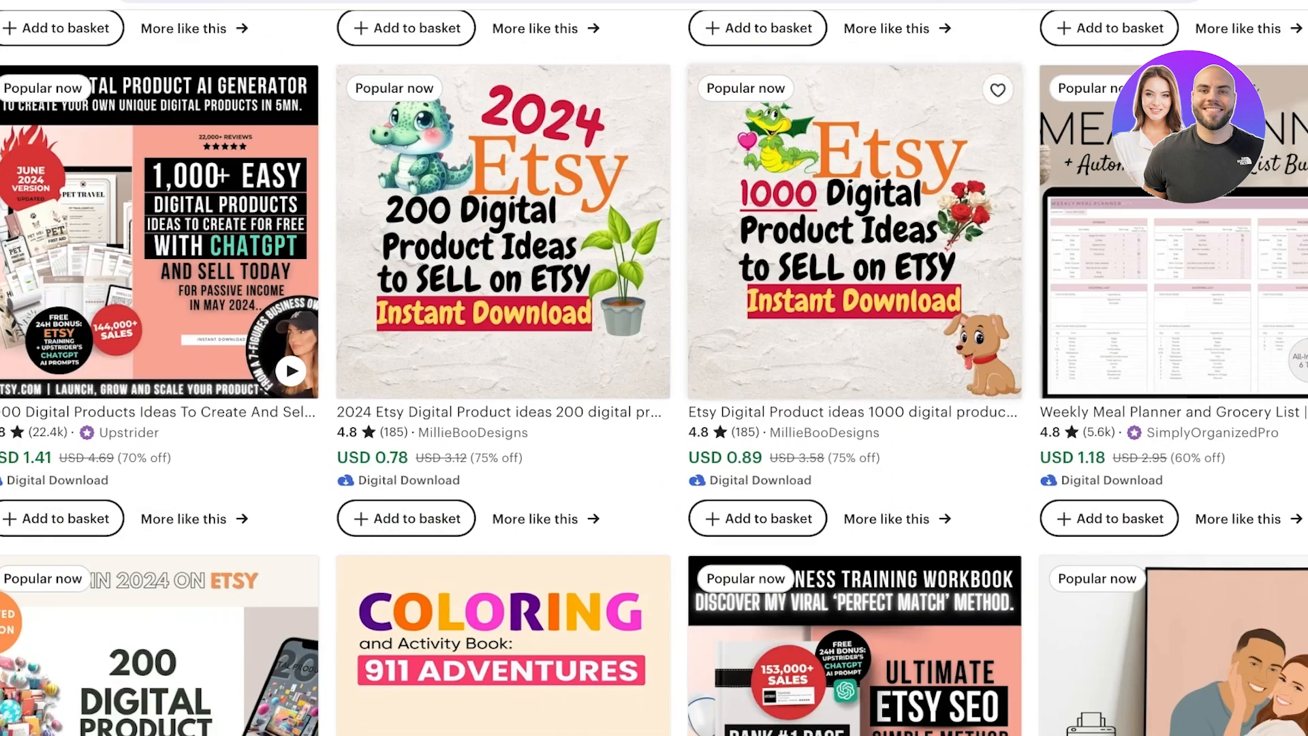
scroll(654, 367, up, 3)
scroll(654, 368, down, 10)
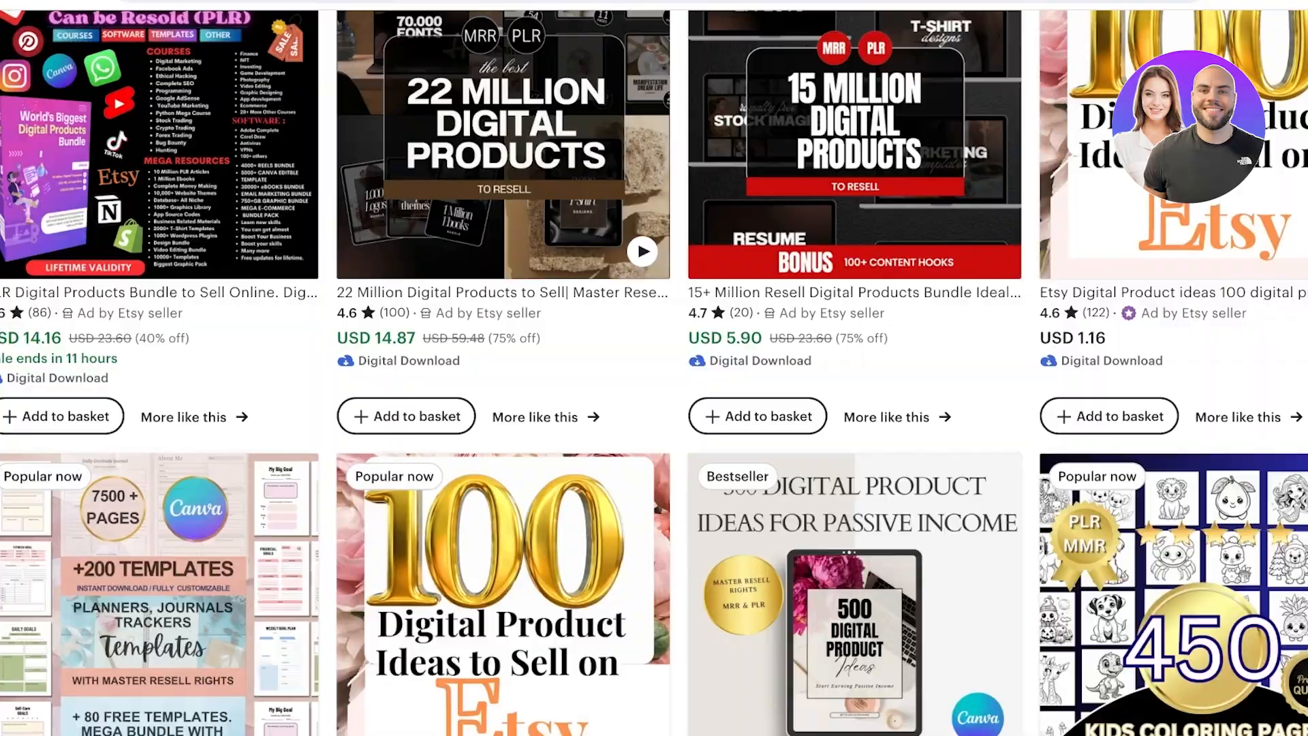
scroll(654, 368, down, 3)
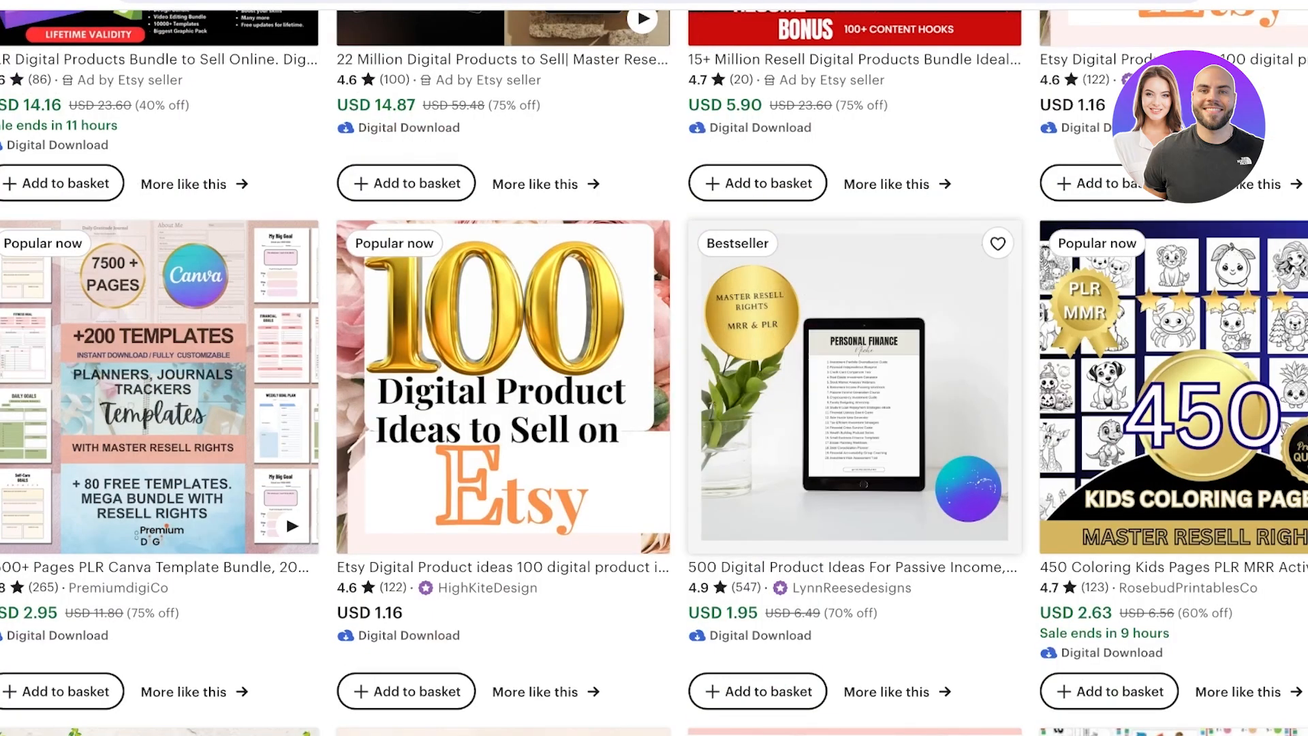
scroll(654, 368, down, 4)
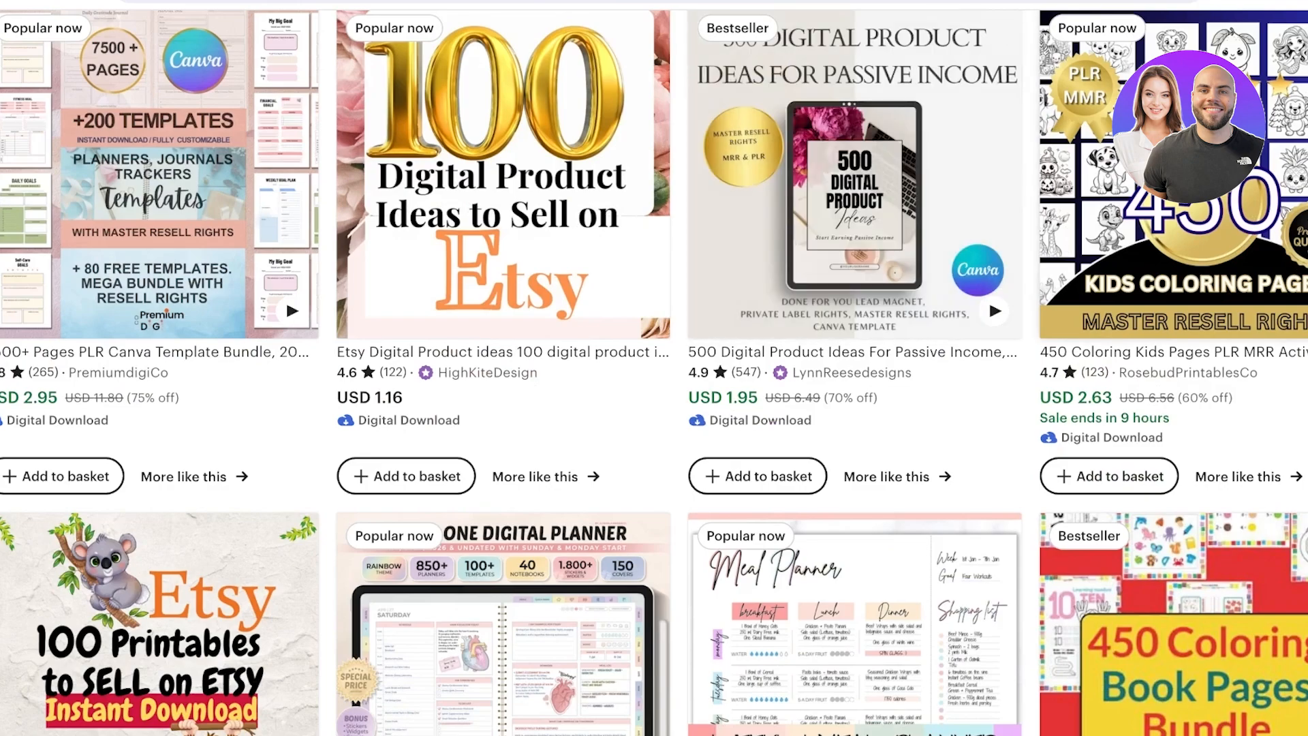
scroll(654, 367, down, 10)
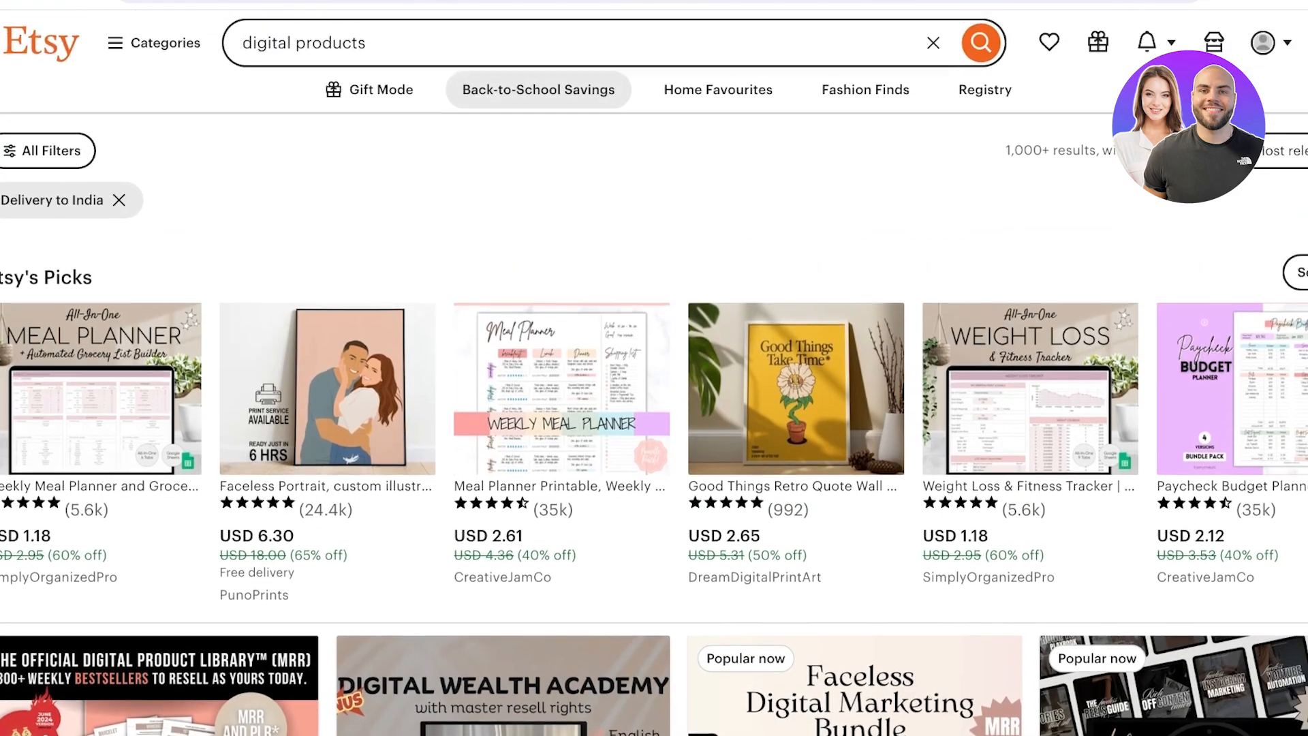
Step: Search Etsy for "printable planner" and open the 200+ MRR Clean Aesthetic Planner Bundle listing
triple_click(330, 43)
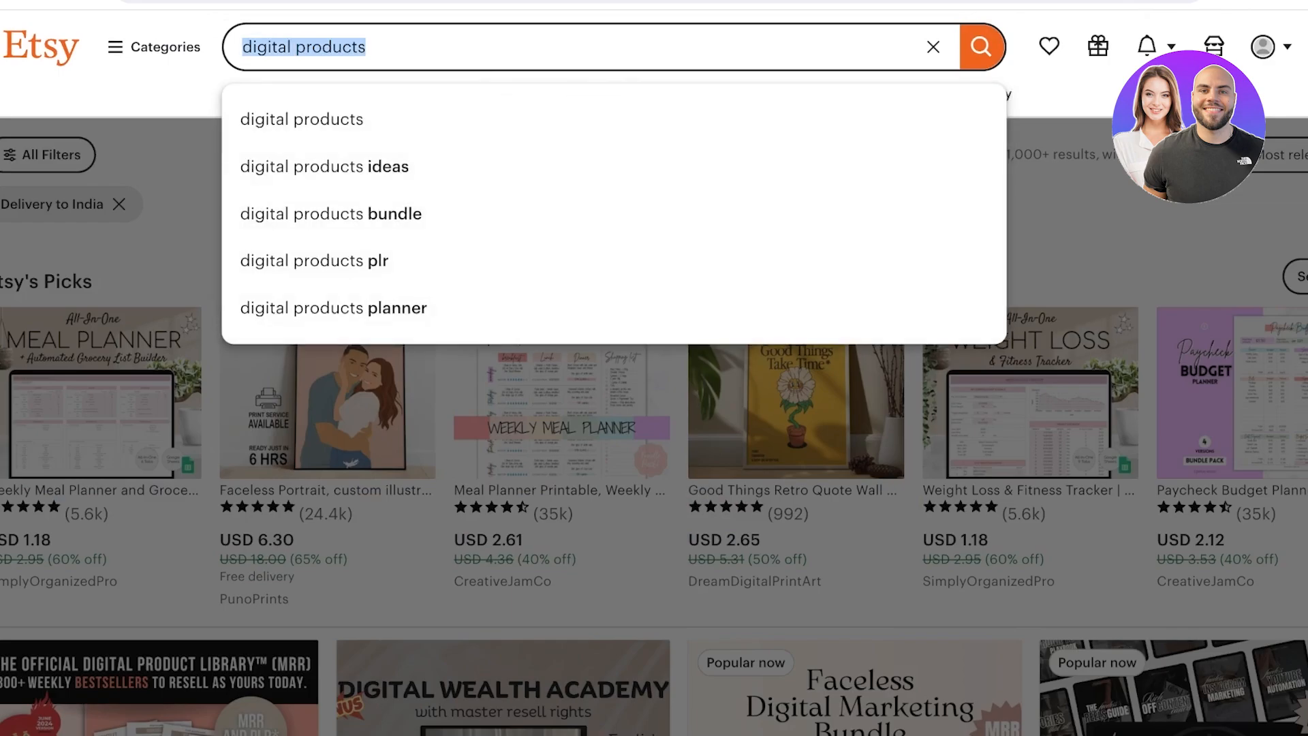
text(prn)
key(BackSpace)
text(intable planner)
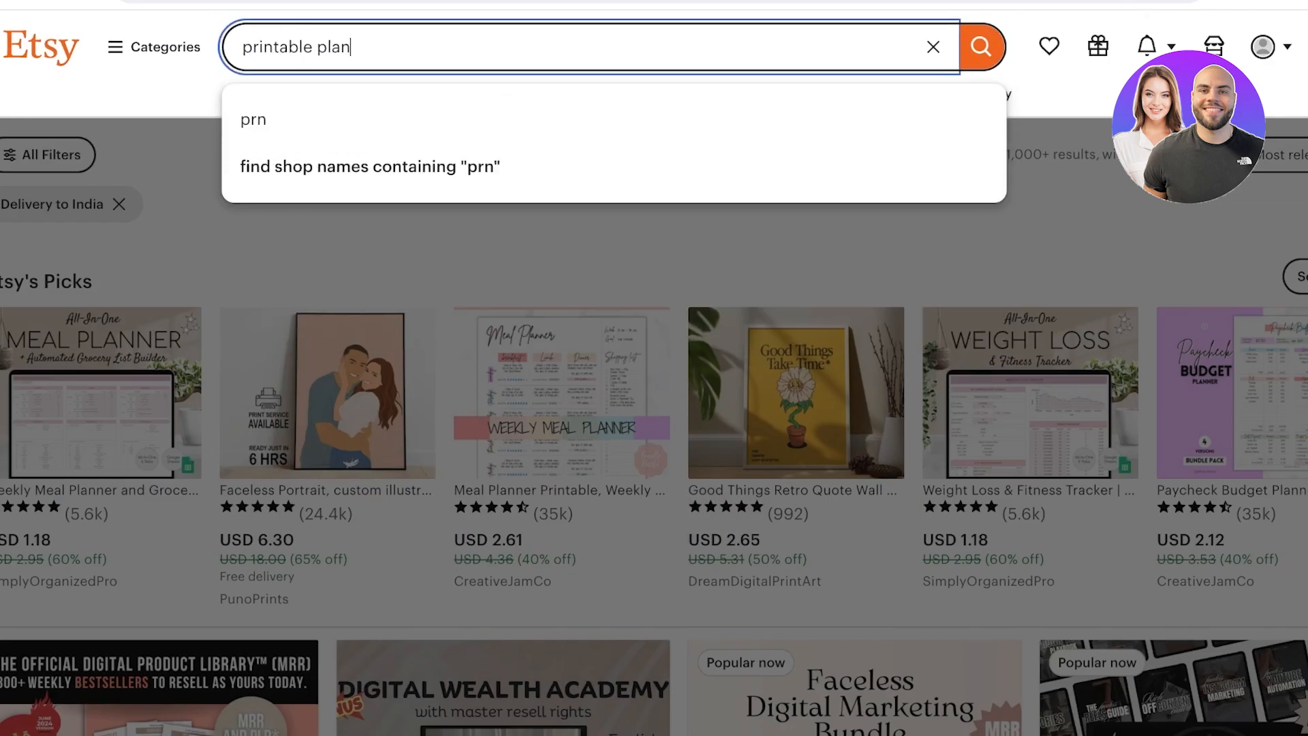
key(Return)
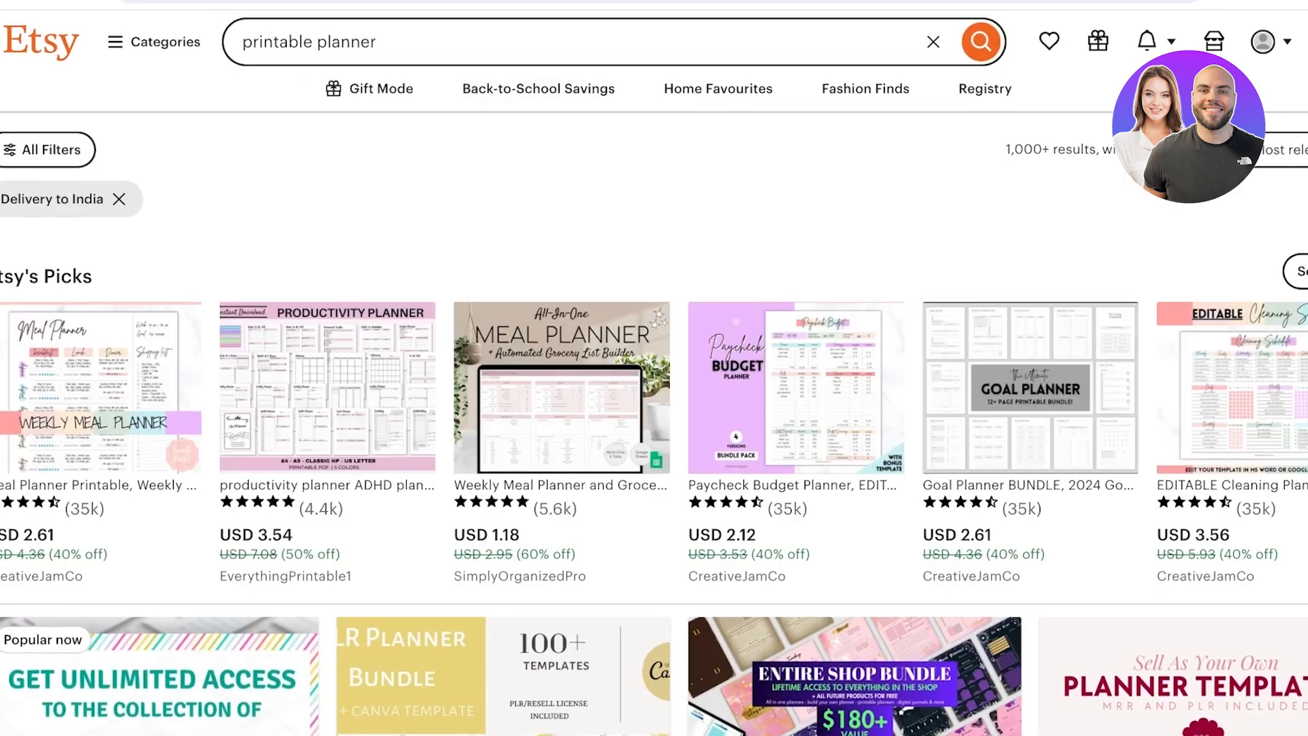
scroll(654, 368, down, 10)
scroll(653, 367, up, 2)
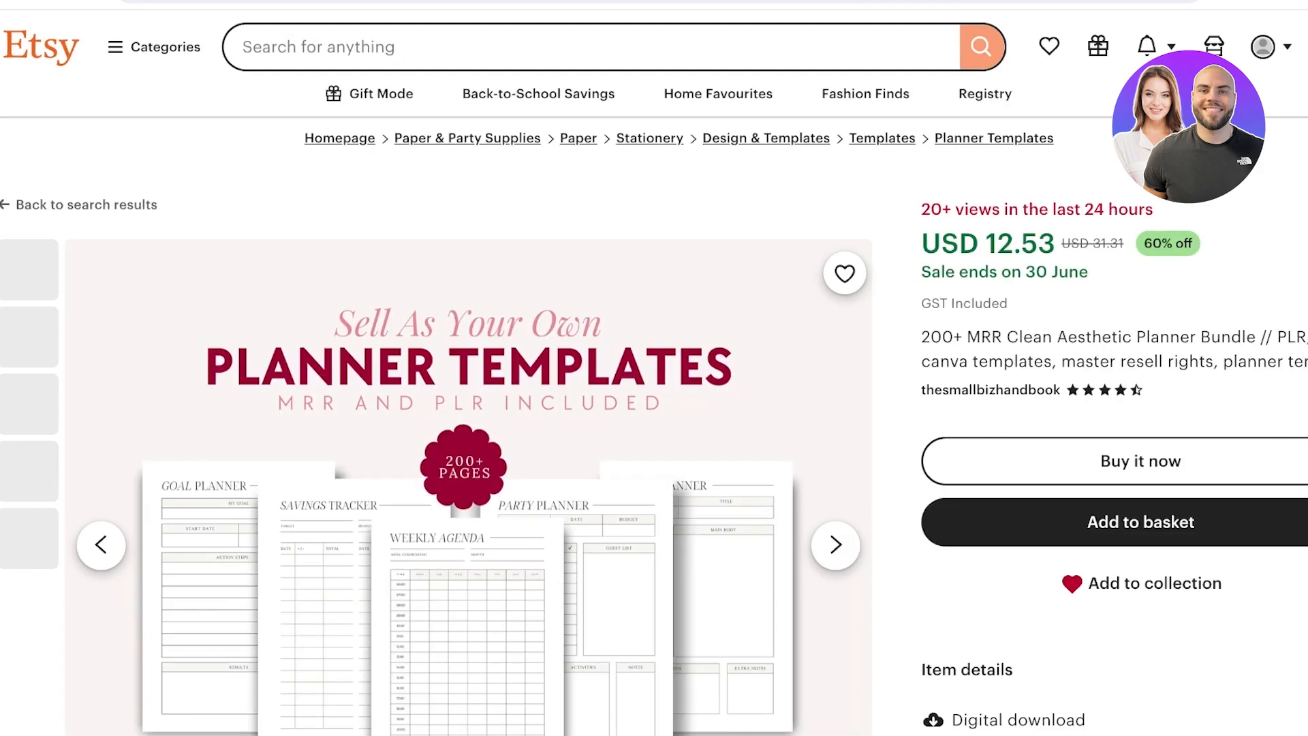
Step: View the planner bundle listing's preview images in turn, then return to the printable planner results
scroll(654, 368, down, 3)
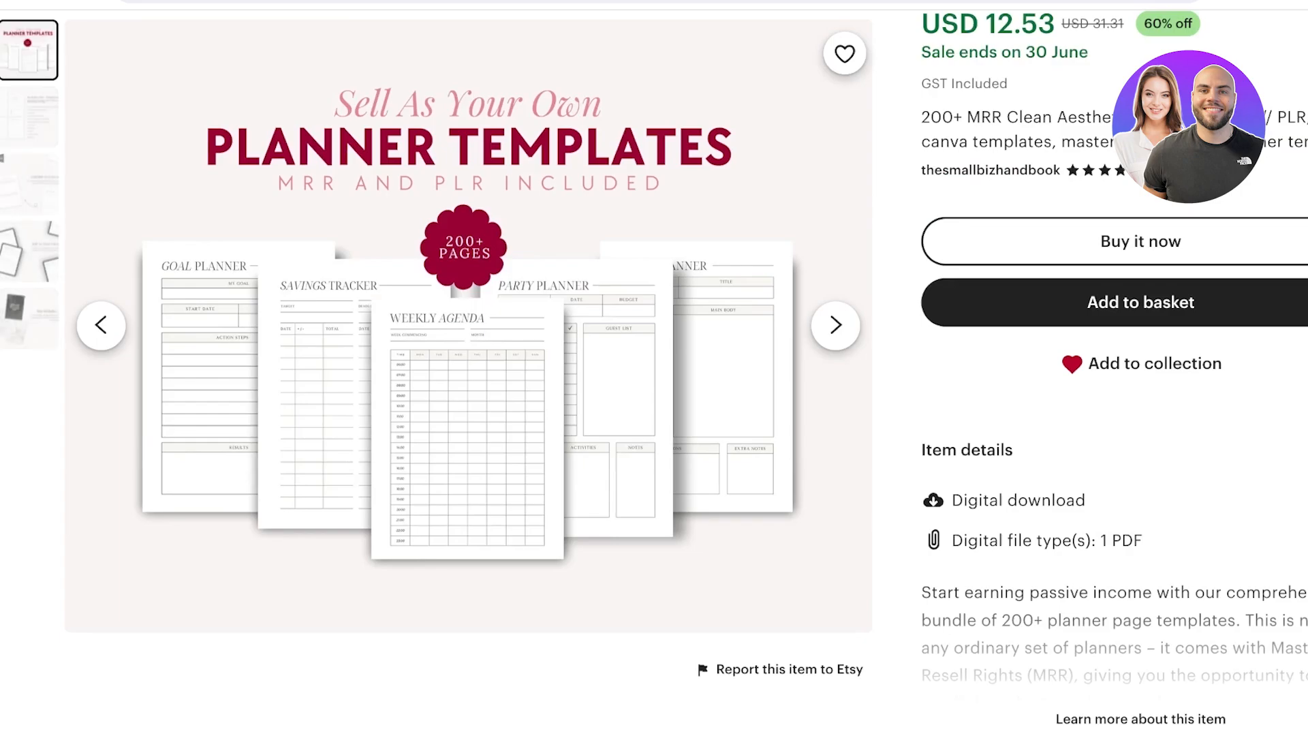
click(835, 325)
click(835, 326)
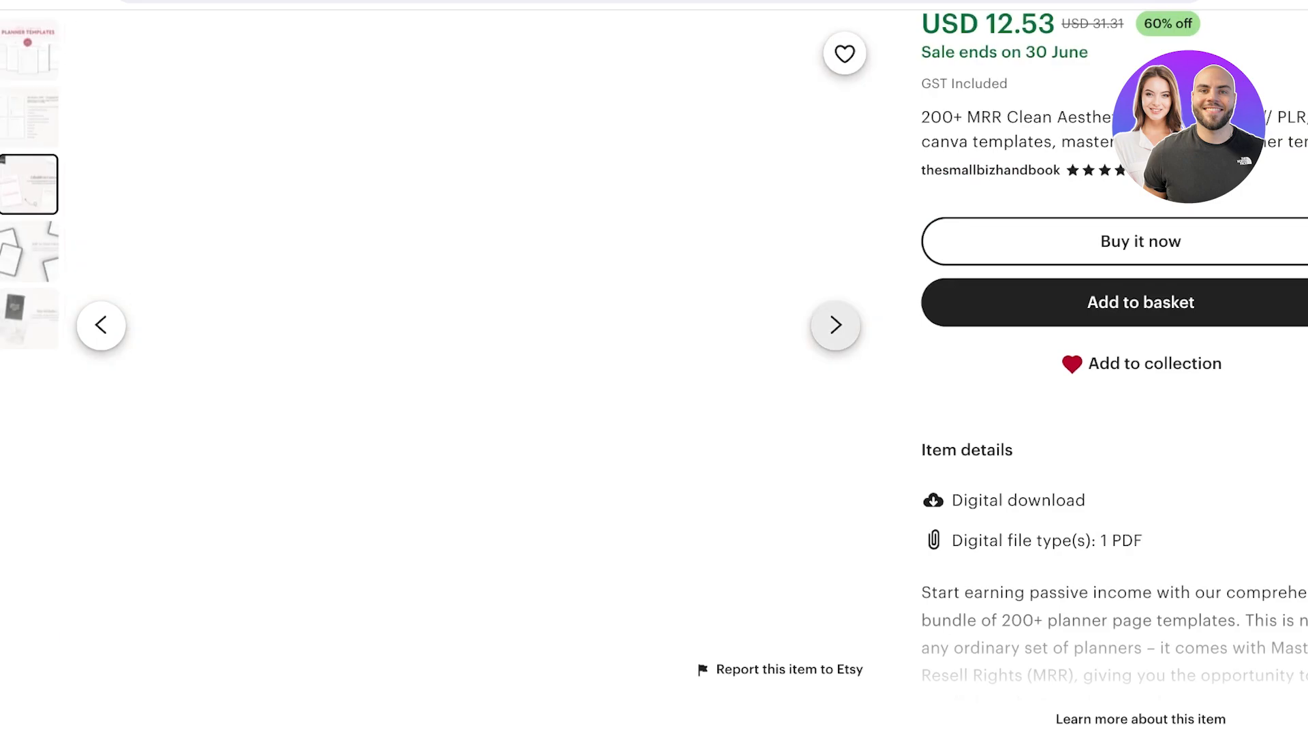
click(835, 326)
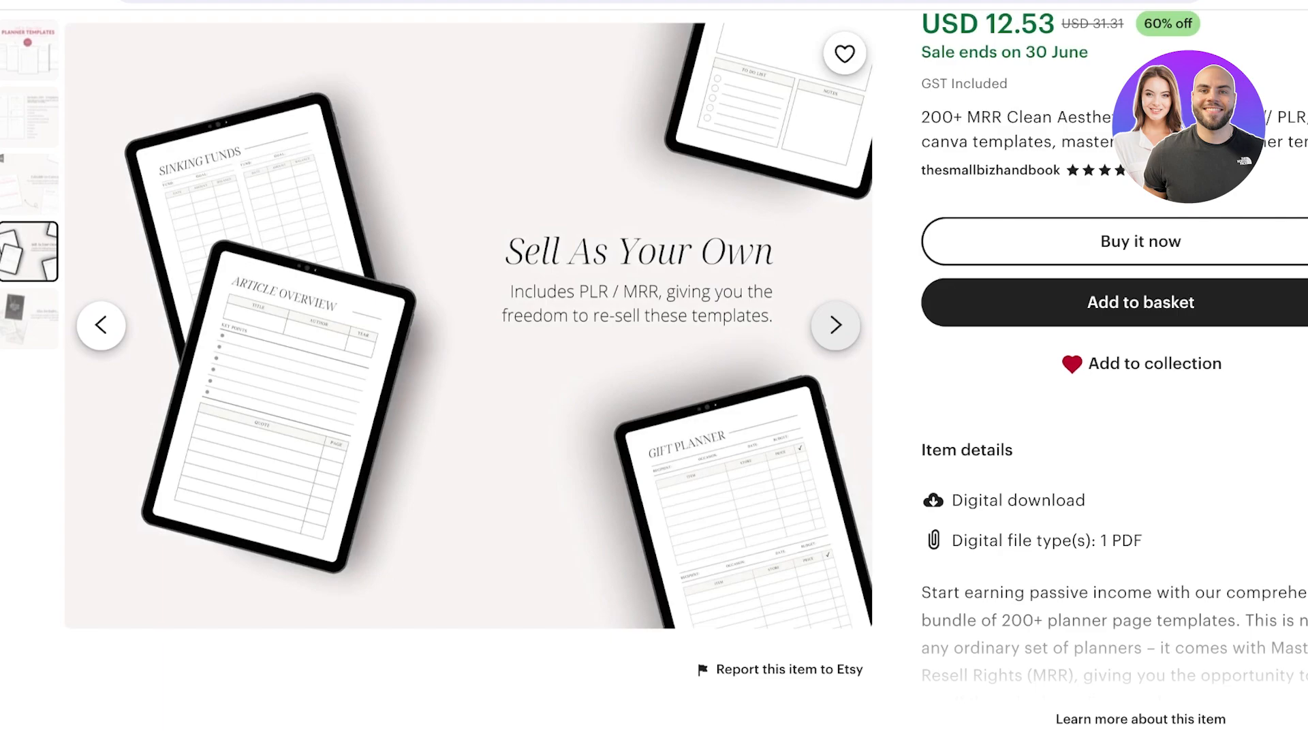
click(835, 325)
click(835, 326)
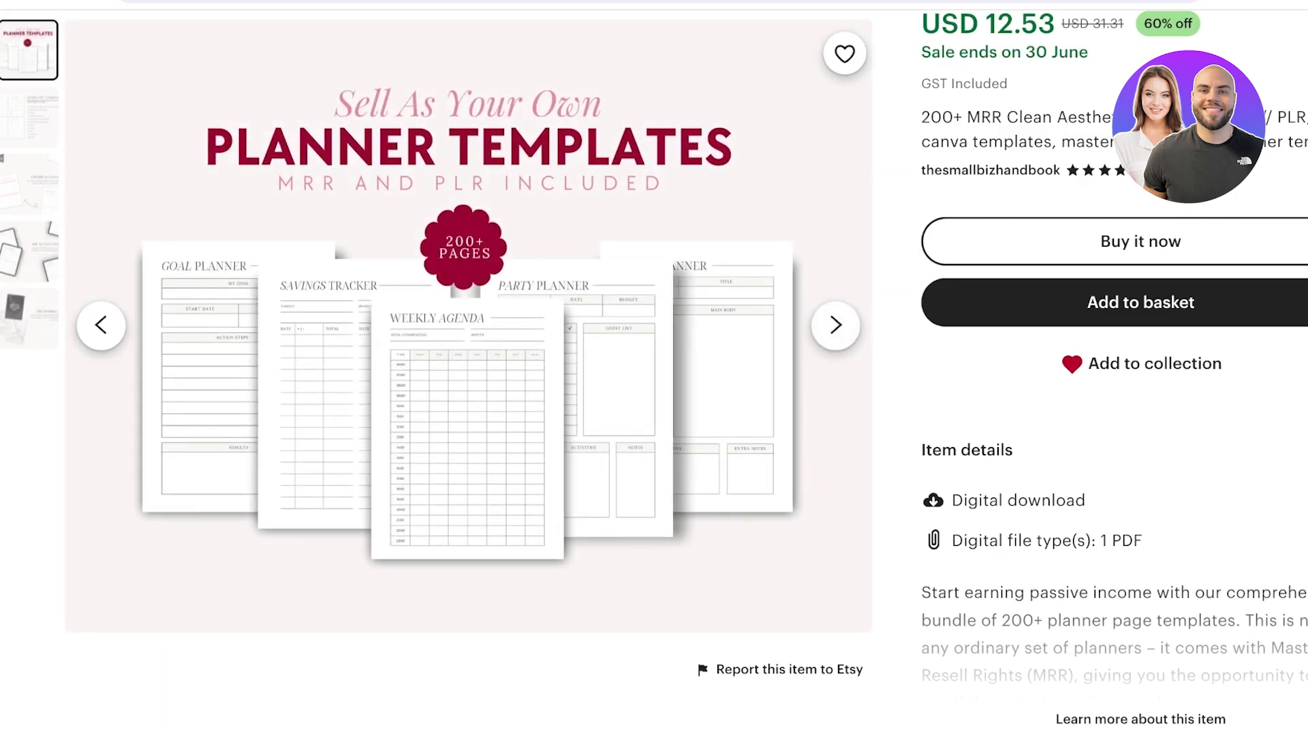
click(835, 325)
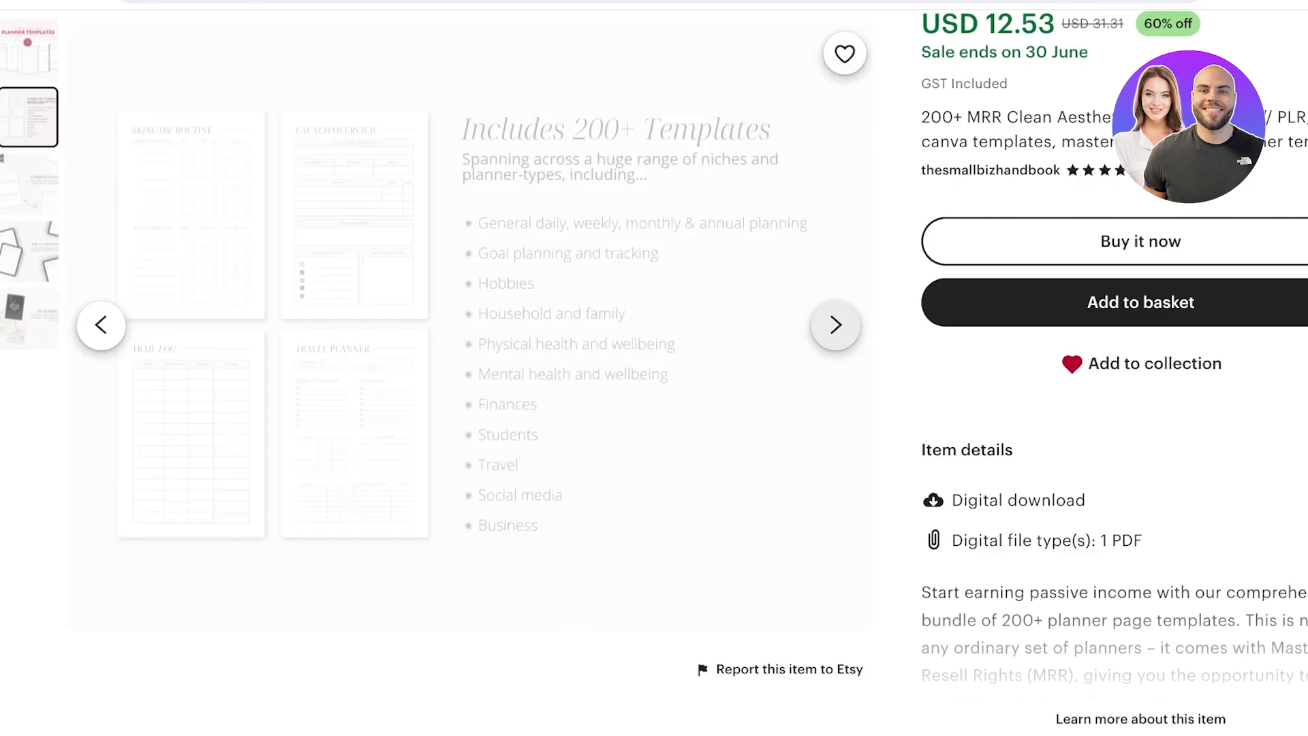
click(835, 325)
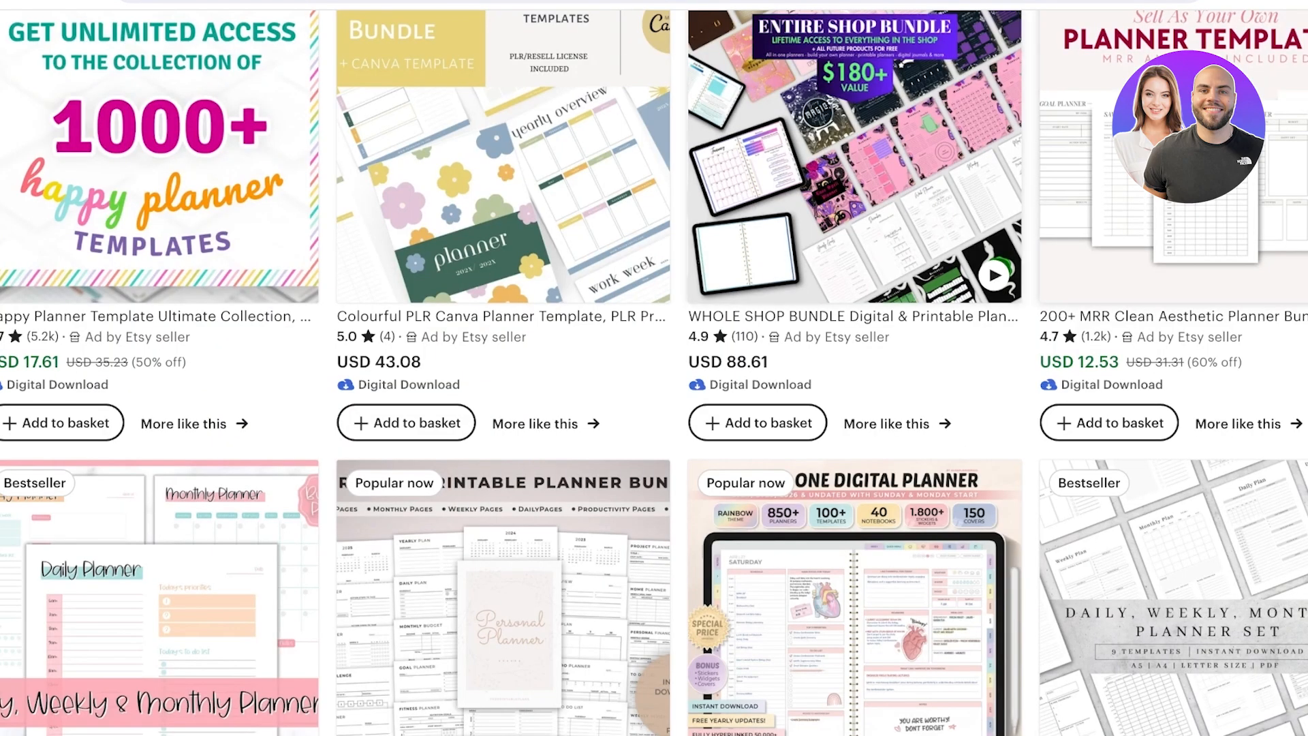
scroll(285, 345, down, 5)
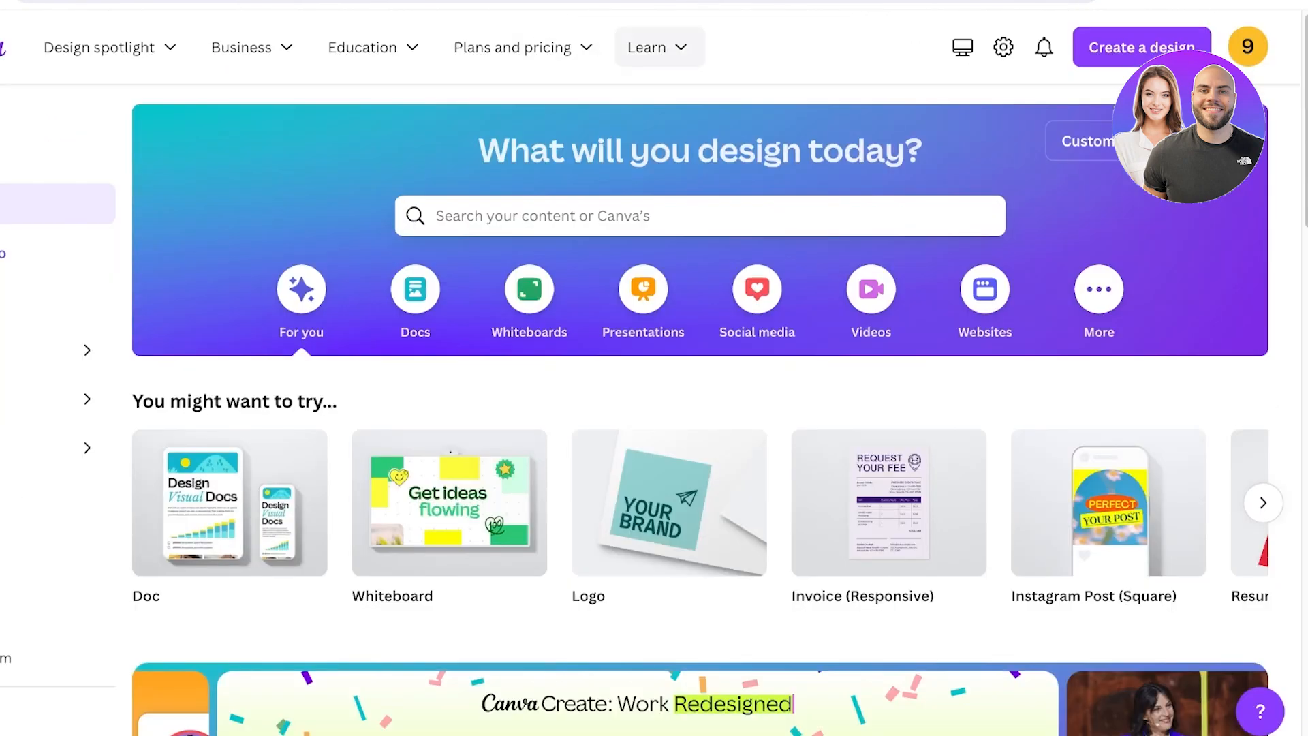
Step: Switch to the Canva home page and search its templates for "journal"
click(640, 216)
text(jro)
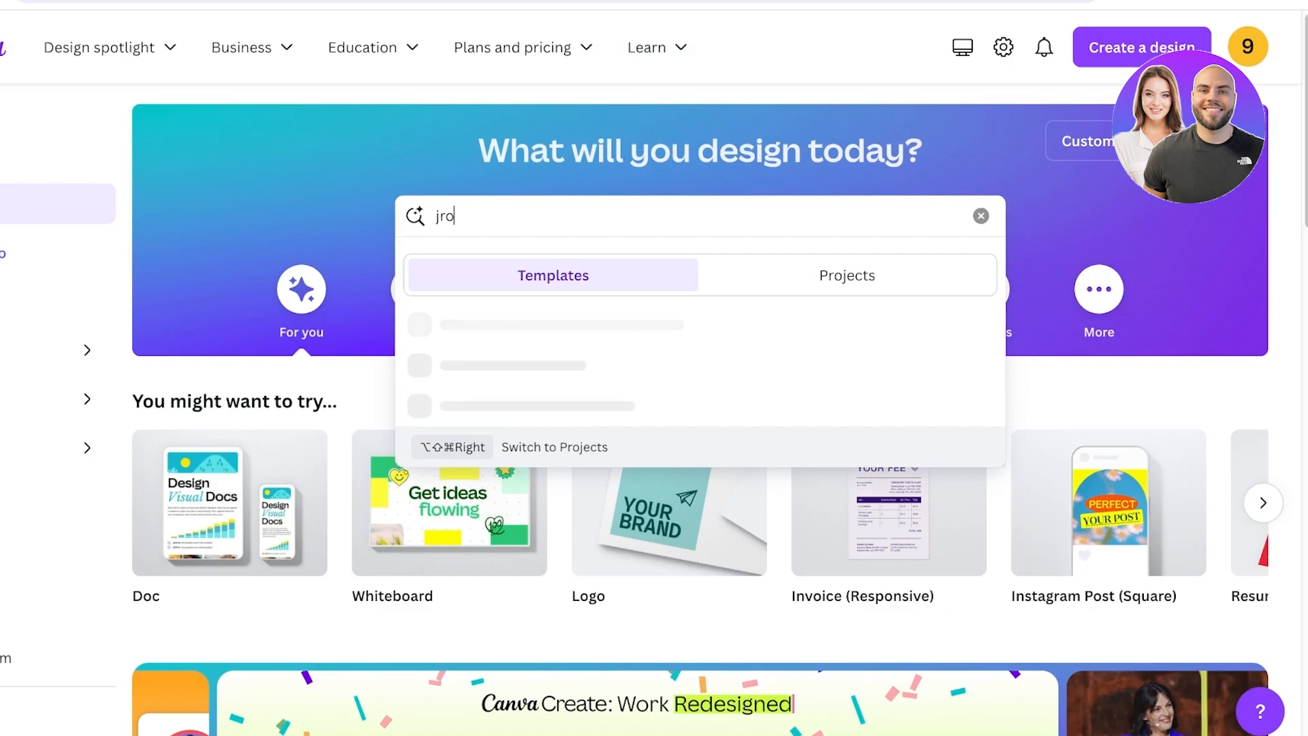
key(BackSpace)
key(BackSpace)
text(ournal)
key(Return)
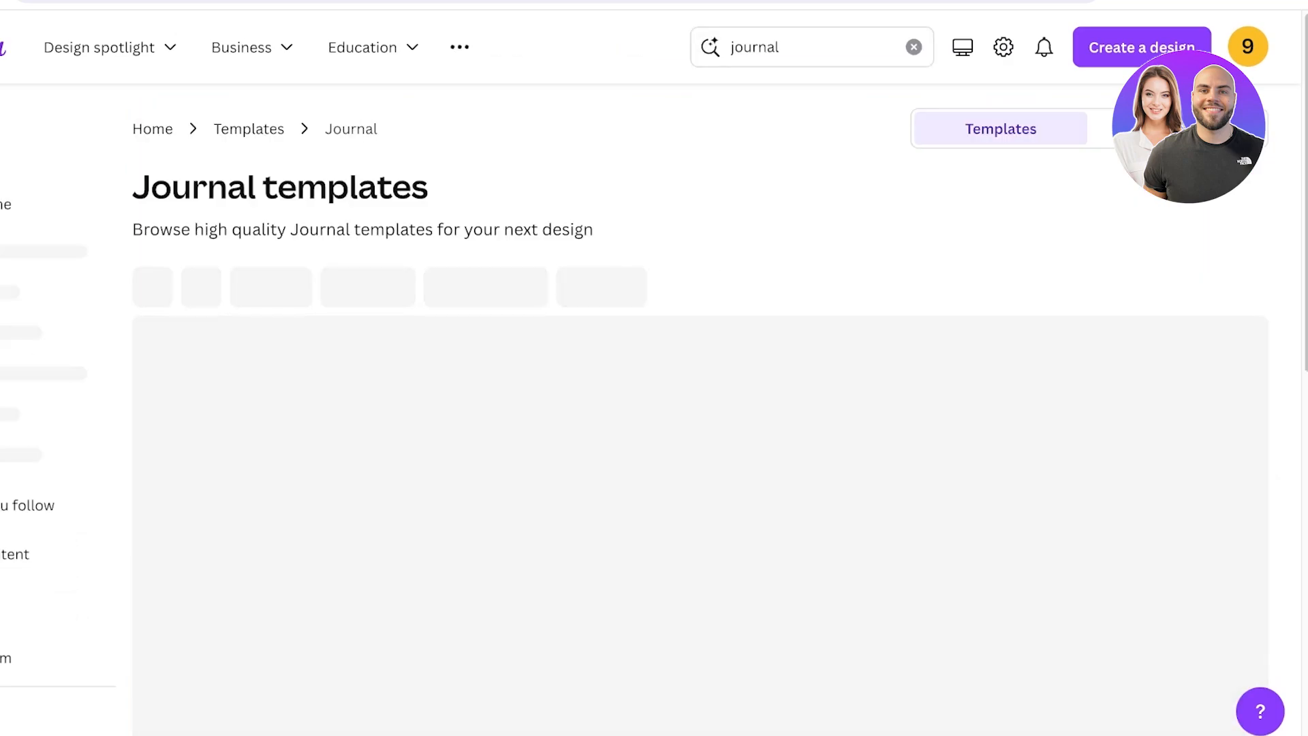
Step: Browse the journal templates and open the simple and minimal Self-Care Journal template
scroll(468, 440, down, 1)
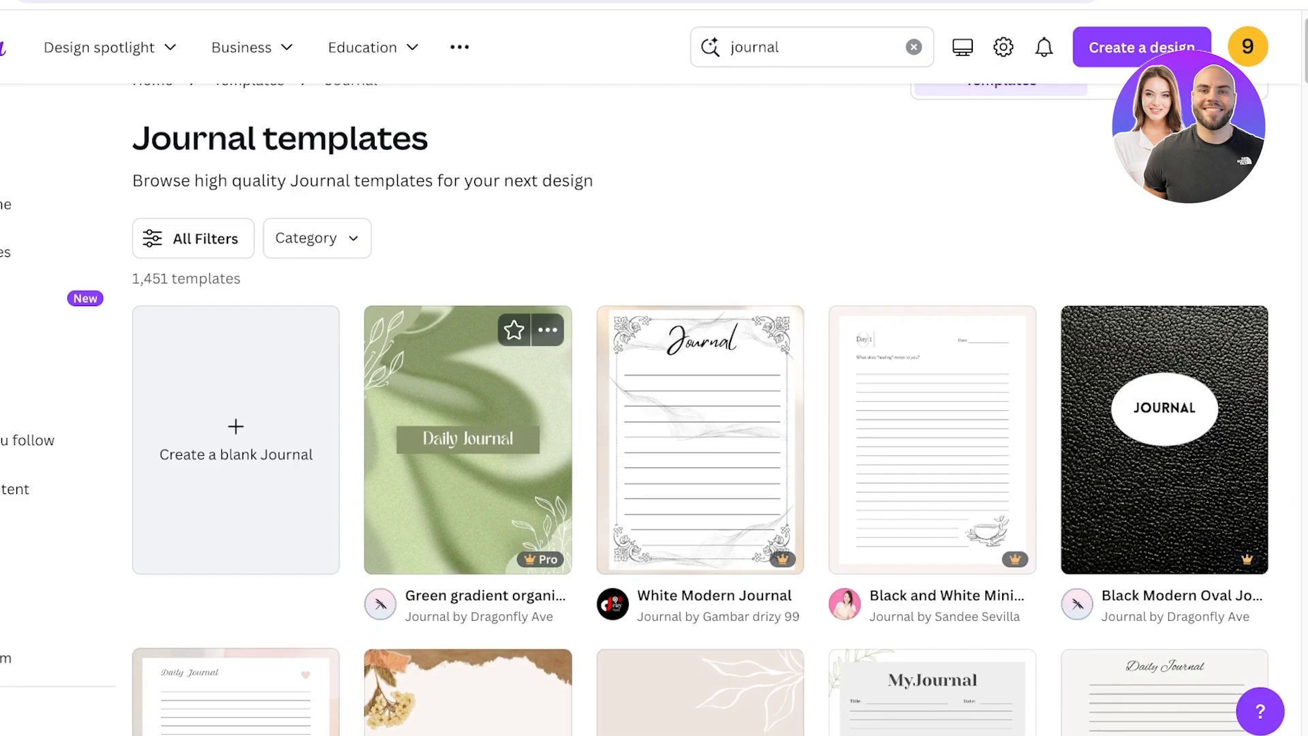
scroll(934, 477, down, 8)
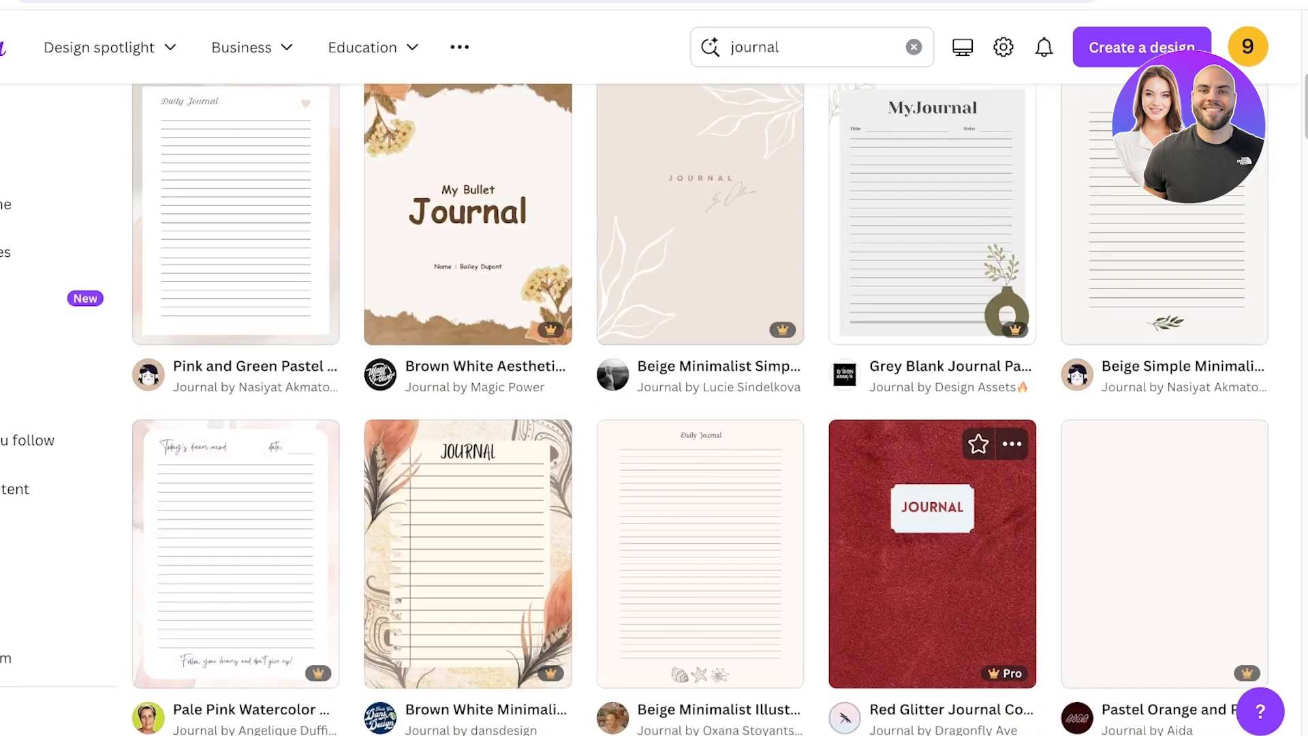
scroll(1158, 511, down, 7)
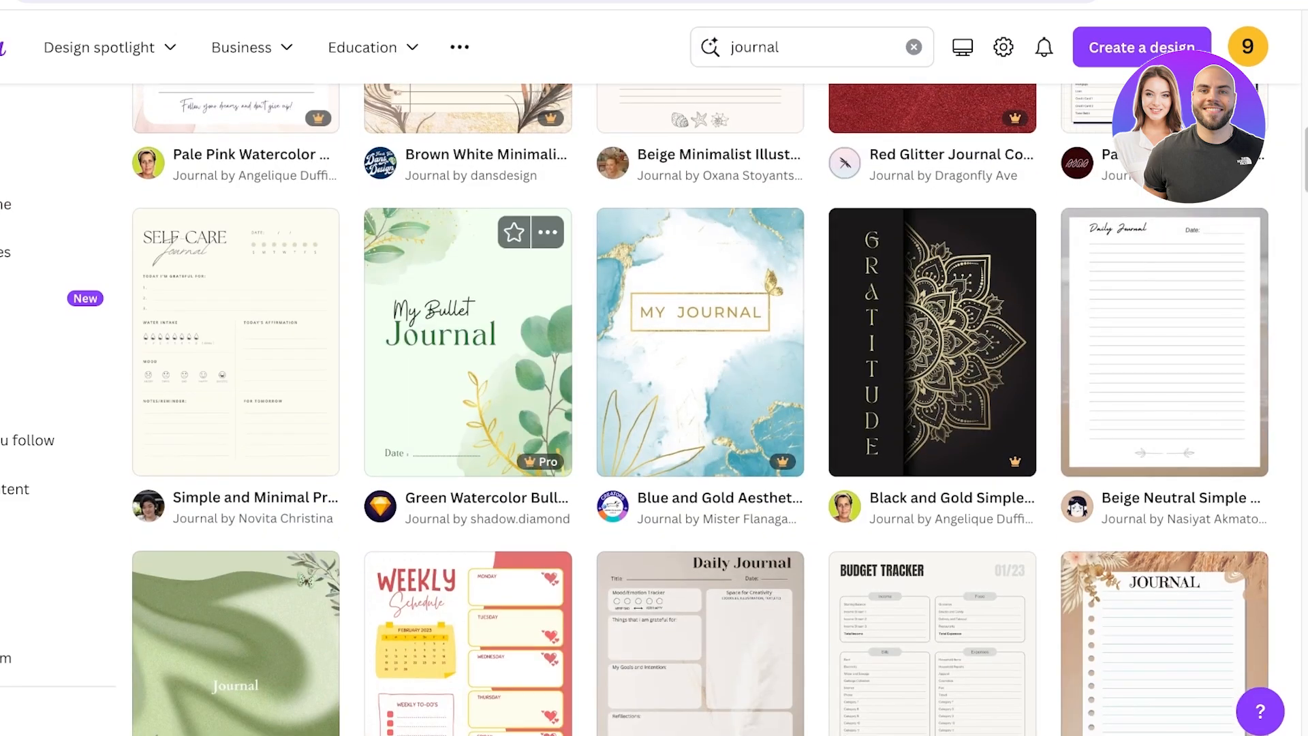
scroll(468, 409, up, 15)
scroll(239, 408, down, 12)
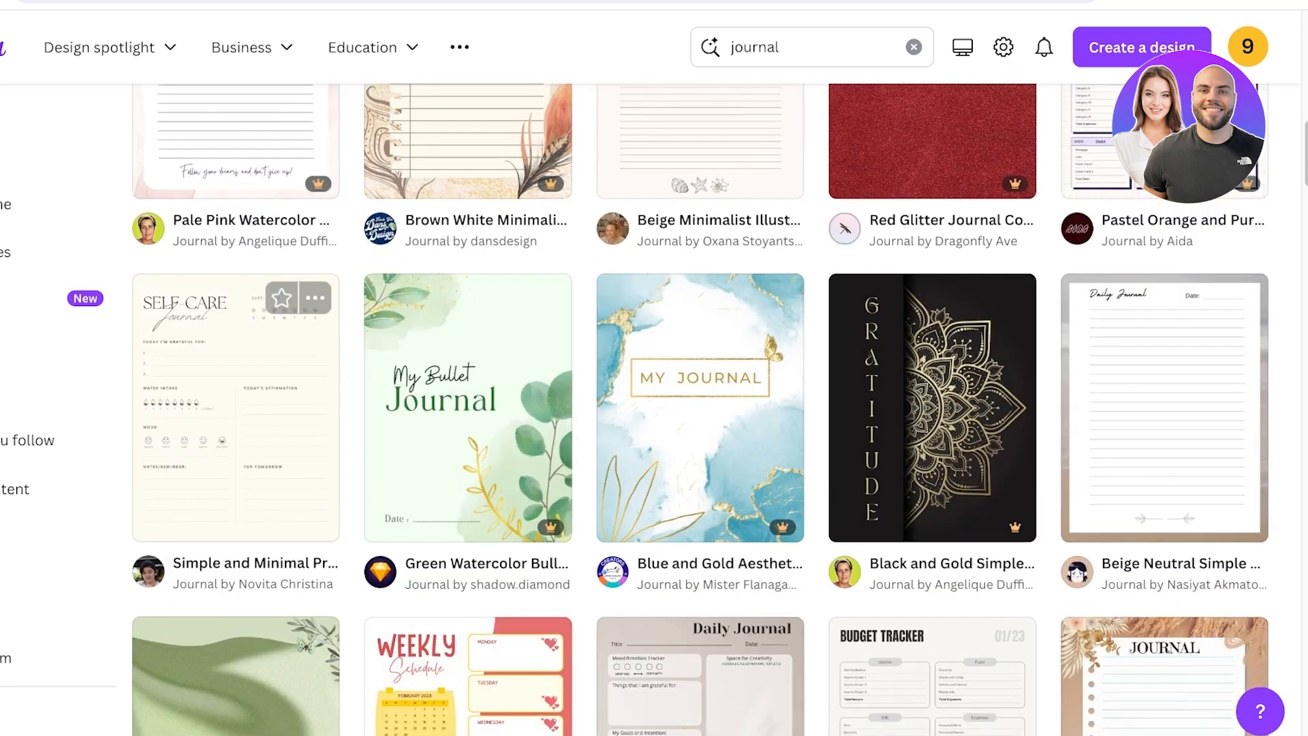
click(232, 409)
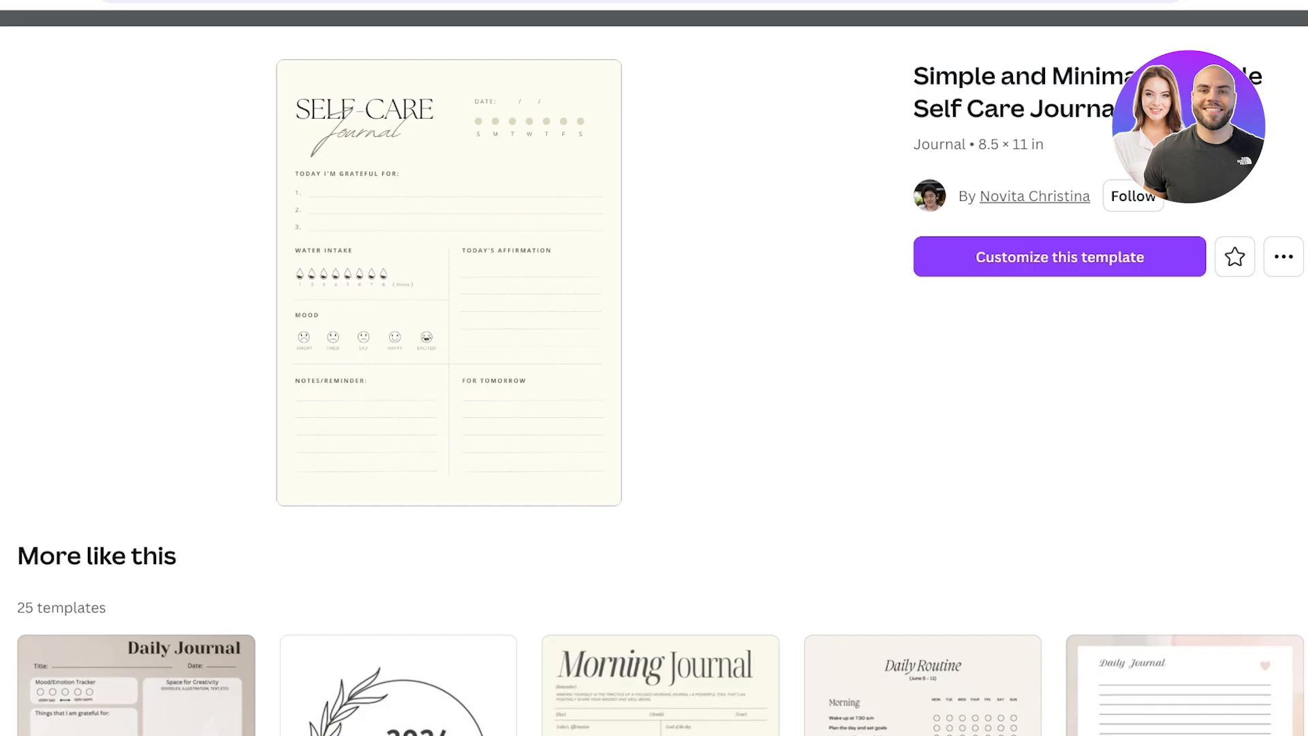
Step: Browse the similar journal templates and view the Cream Dark Grey Morning Journal template's preview
scroll(654, 368, down, 8)
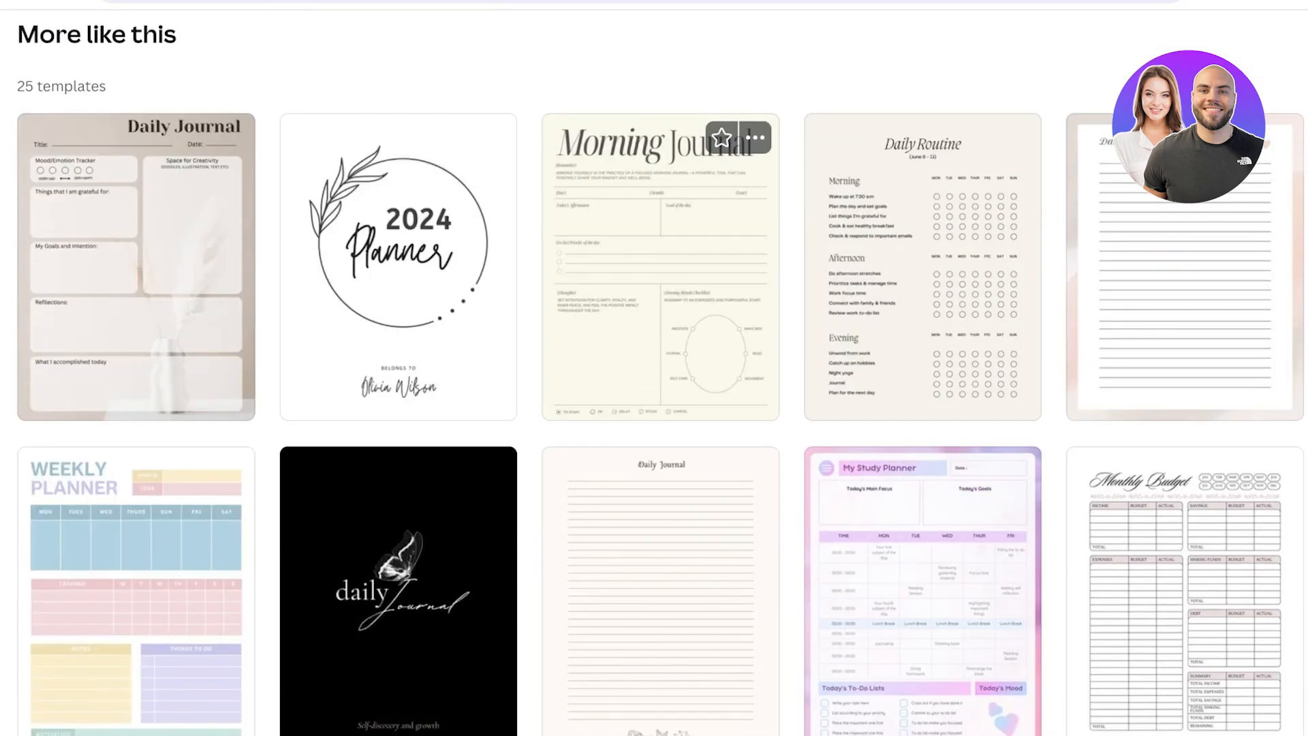
click(671, 273)
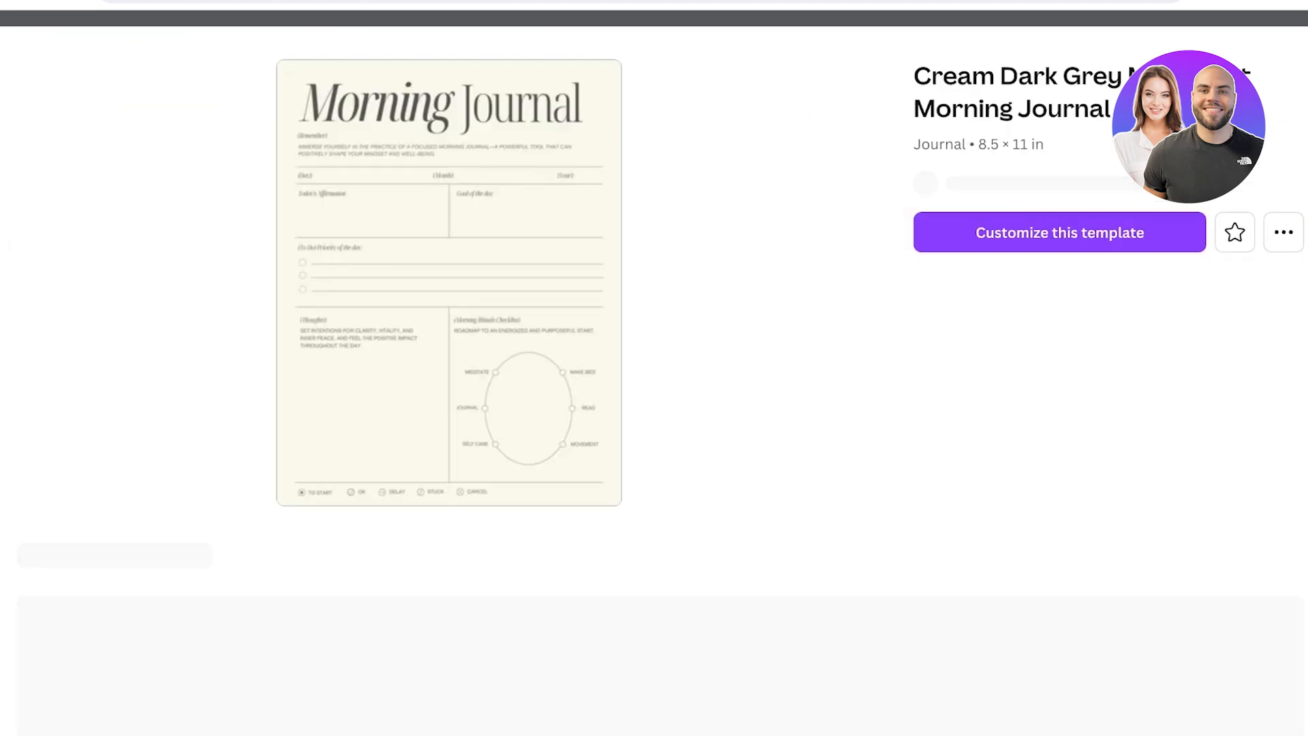
key(Escape)
scroll(784, 423, up, 15)
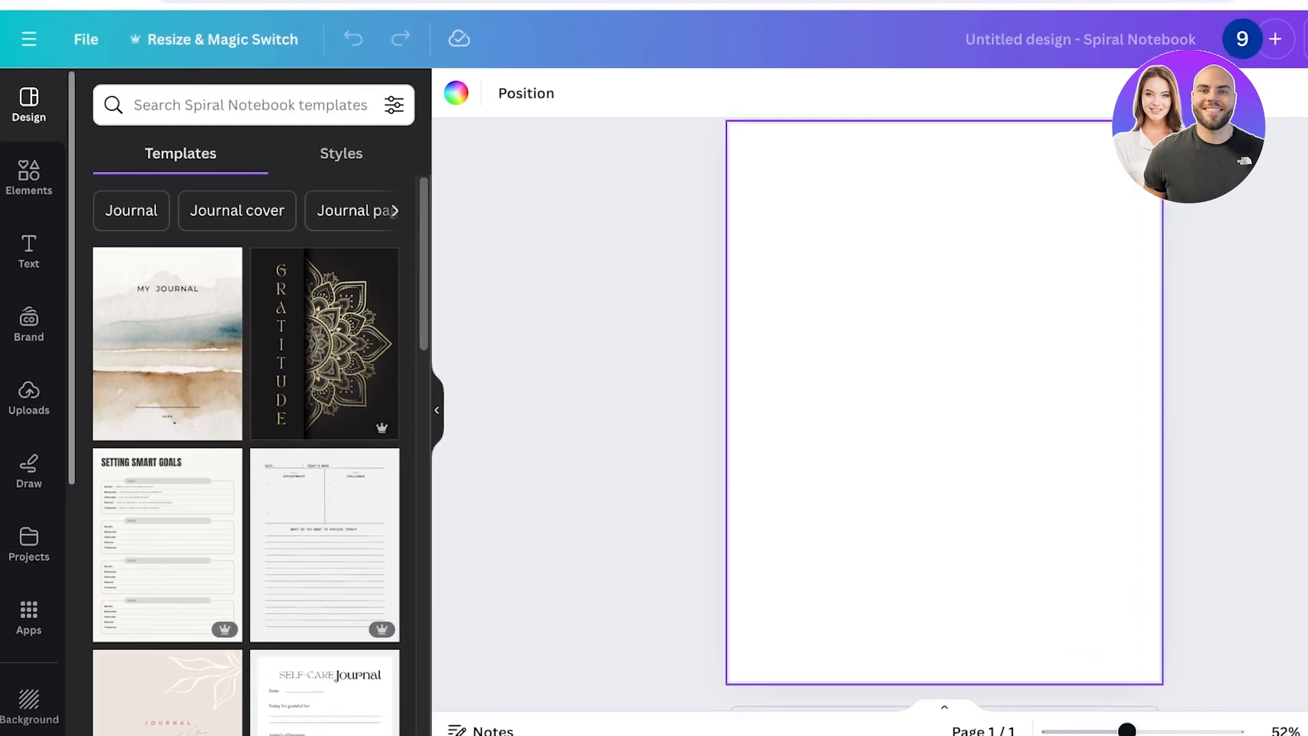
Step: Fill the blank Spiral Notebook page's background with a custom very pale pink, about #F6E8F0
click(456, 92)
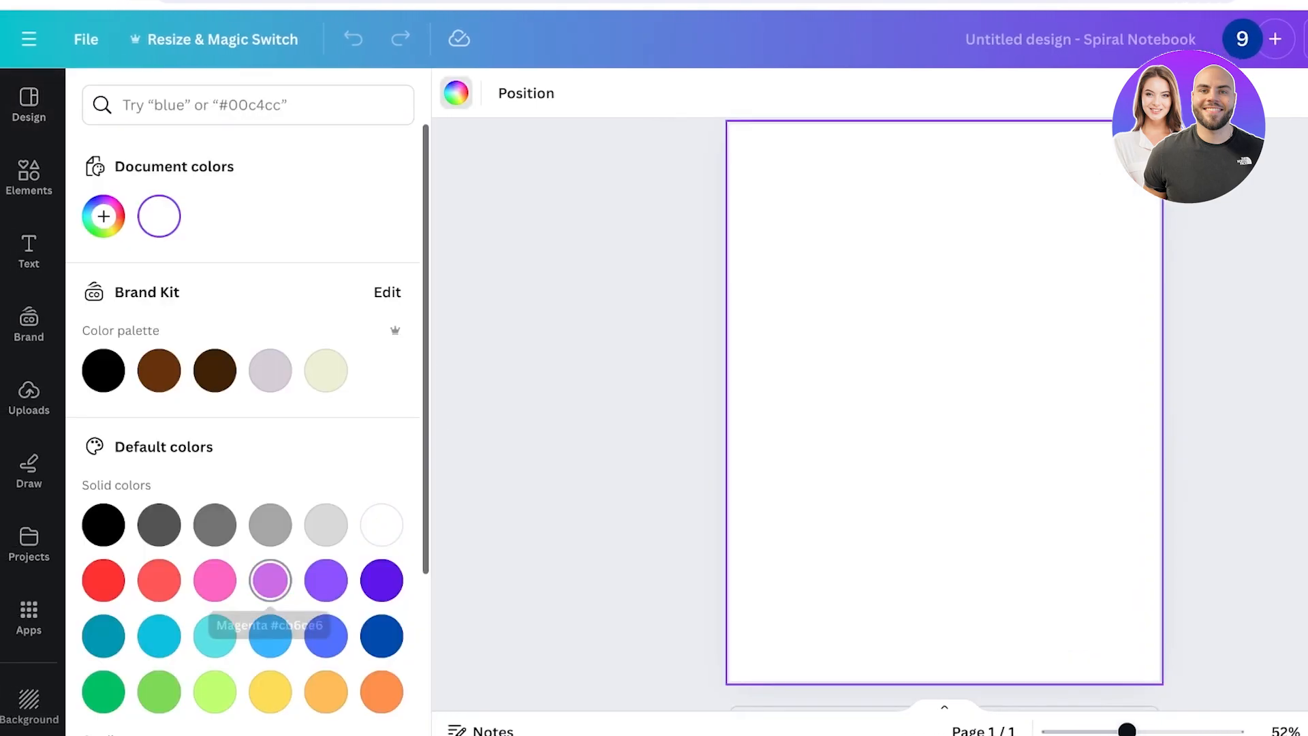
click(215, 580)
click(104, 216)
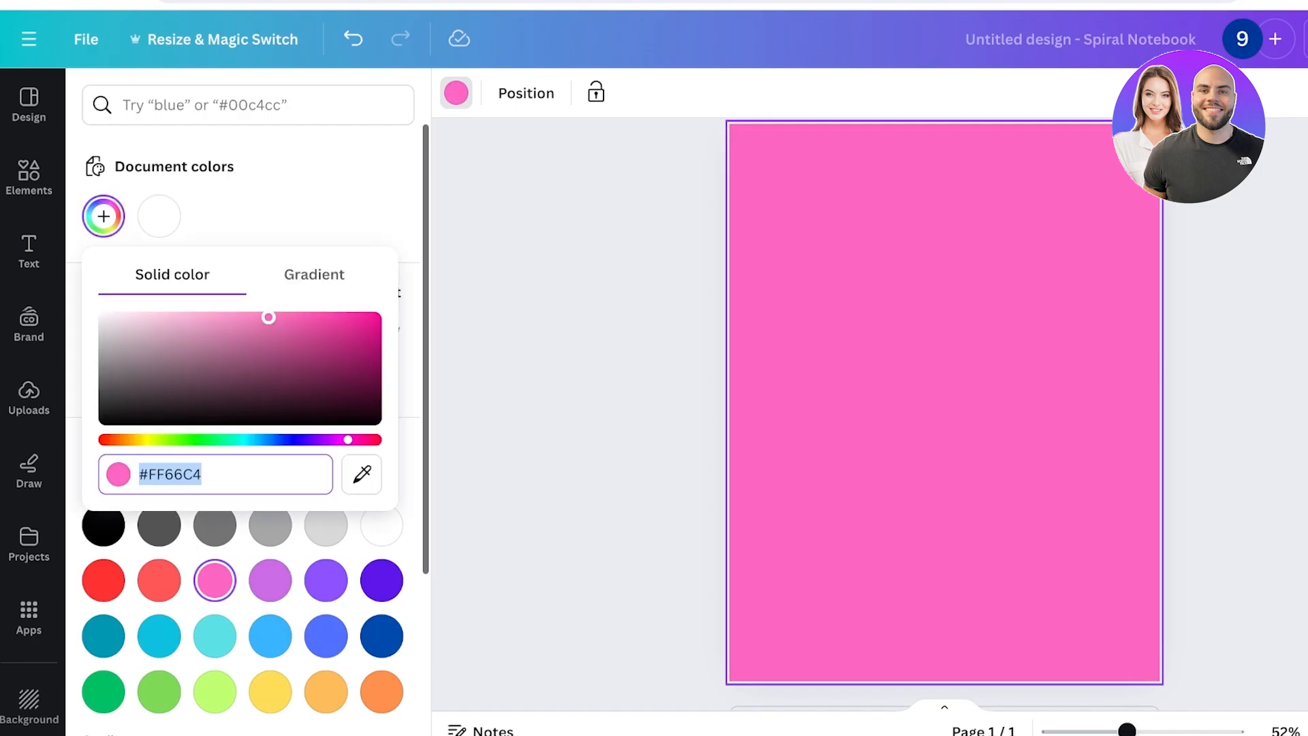
click(143, 315)
click(293, 216)
click(29, 105)
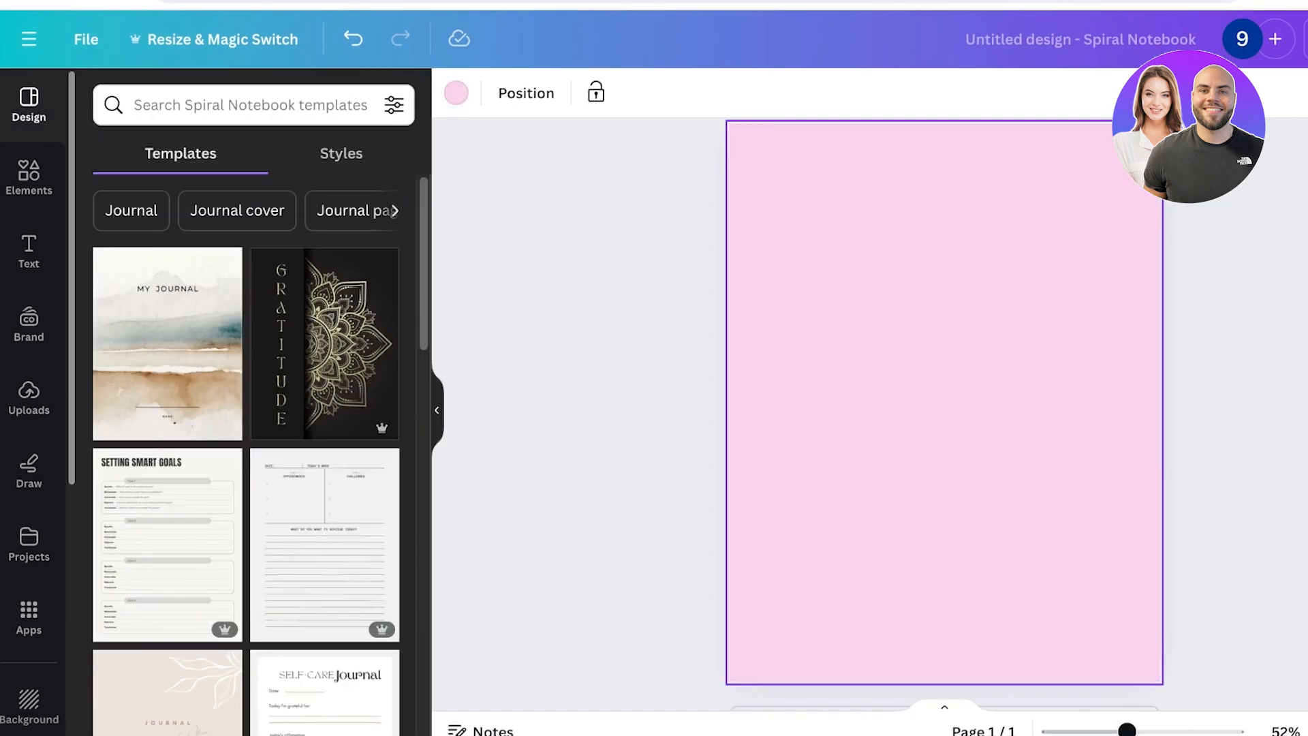
click(456, 93)
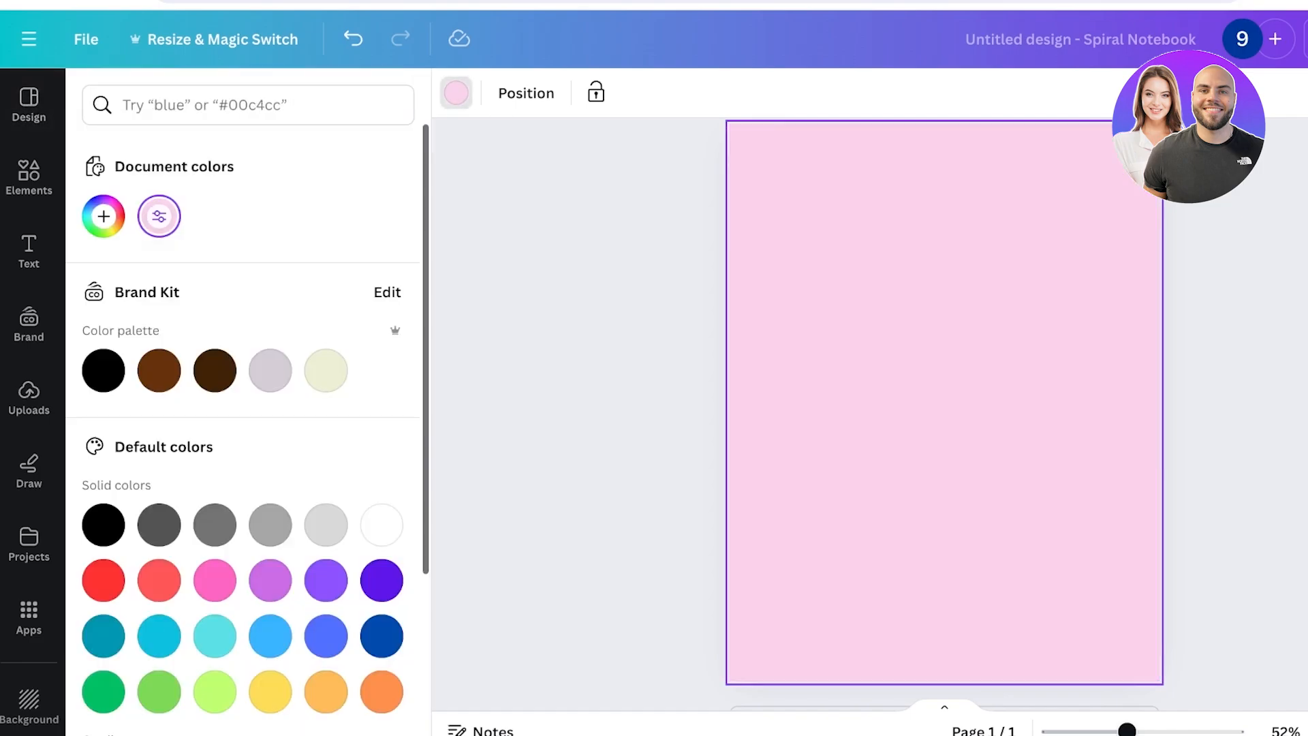
click(159, 216)
drag(142, 317, 117, 316)
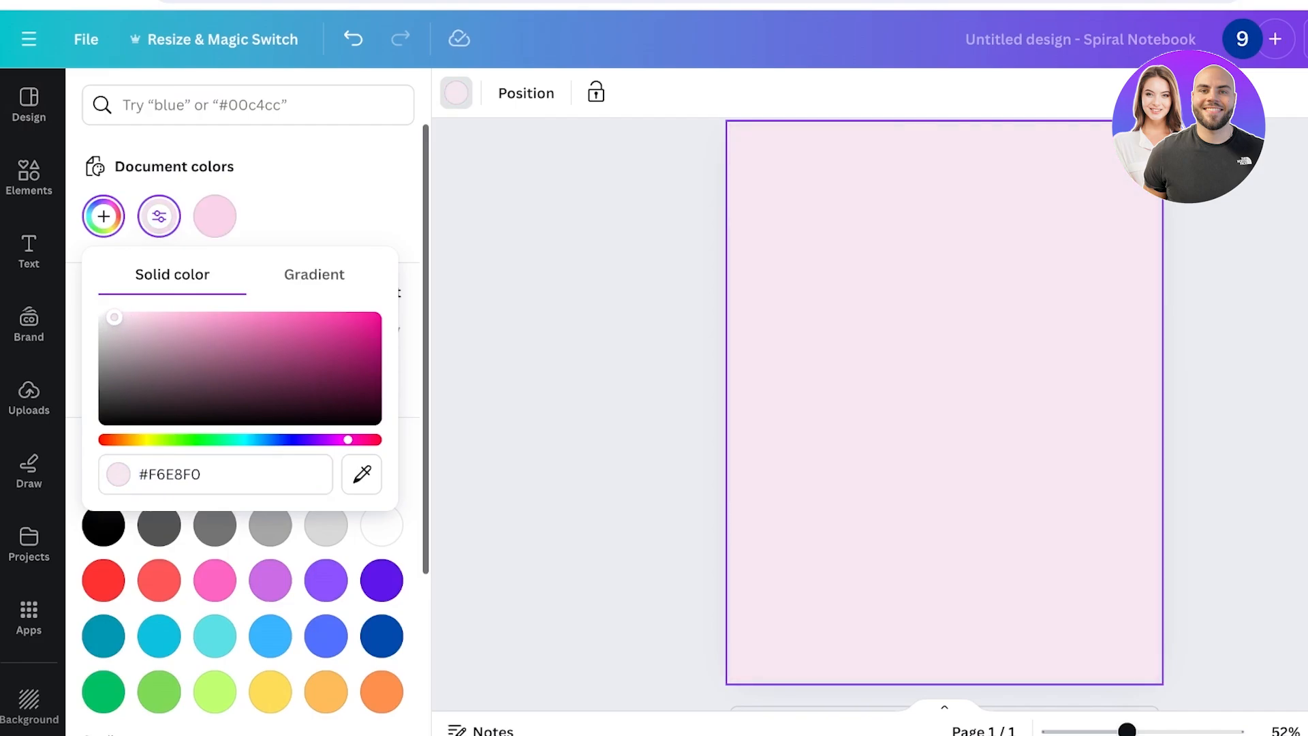
click(944, 402)
Step: Add the recently used pink pressed flower, shrink it and place it in the page's upper-right corner
click(29, 177)
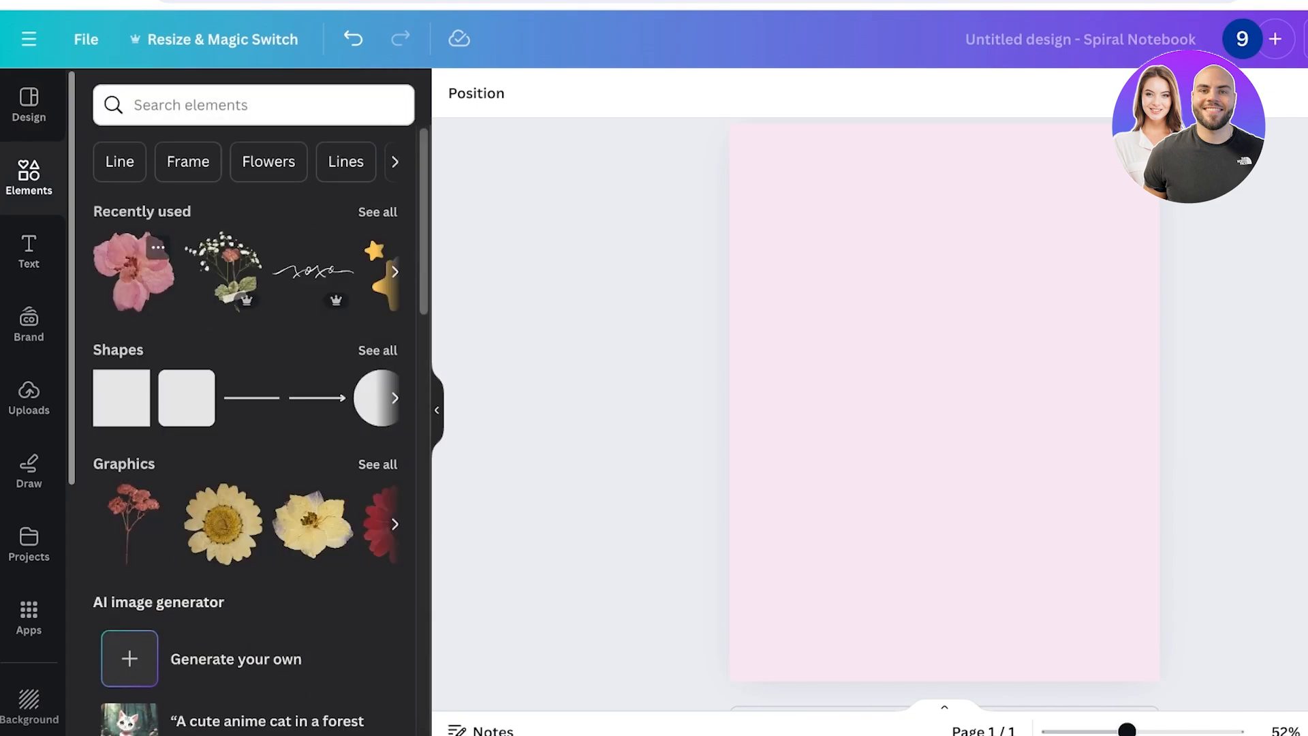
click(133, 272)
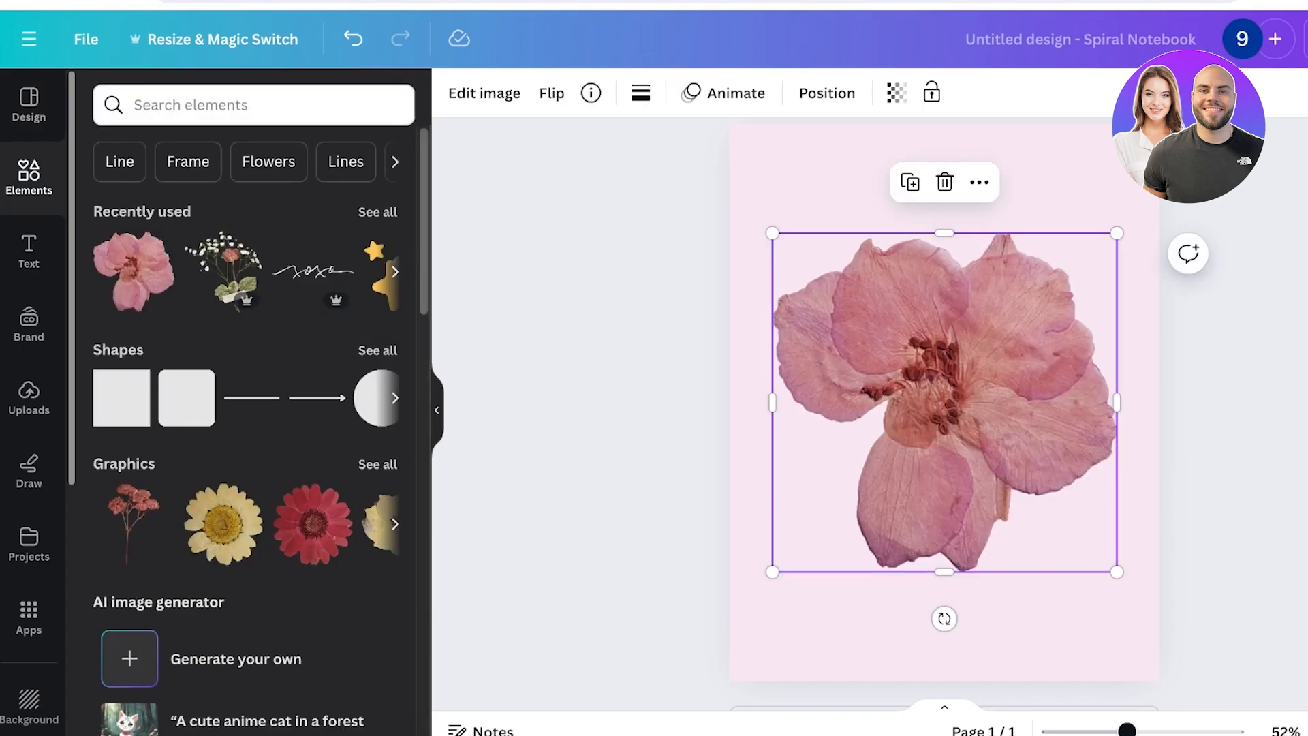
drag(772, 232, 1125, 322)
drag(1131, 153, 1131, 158)
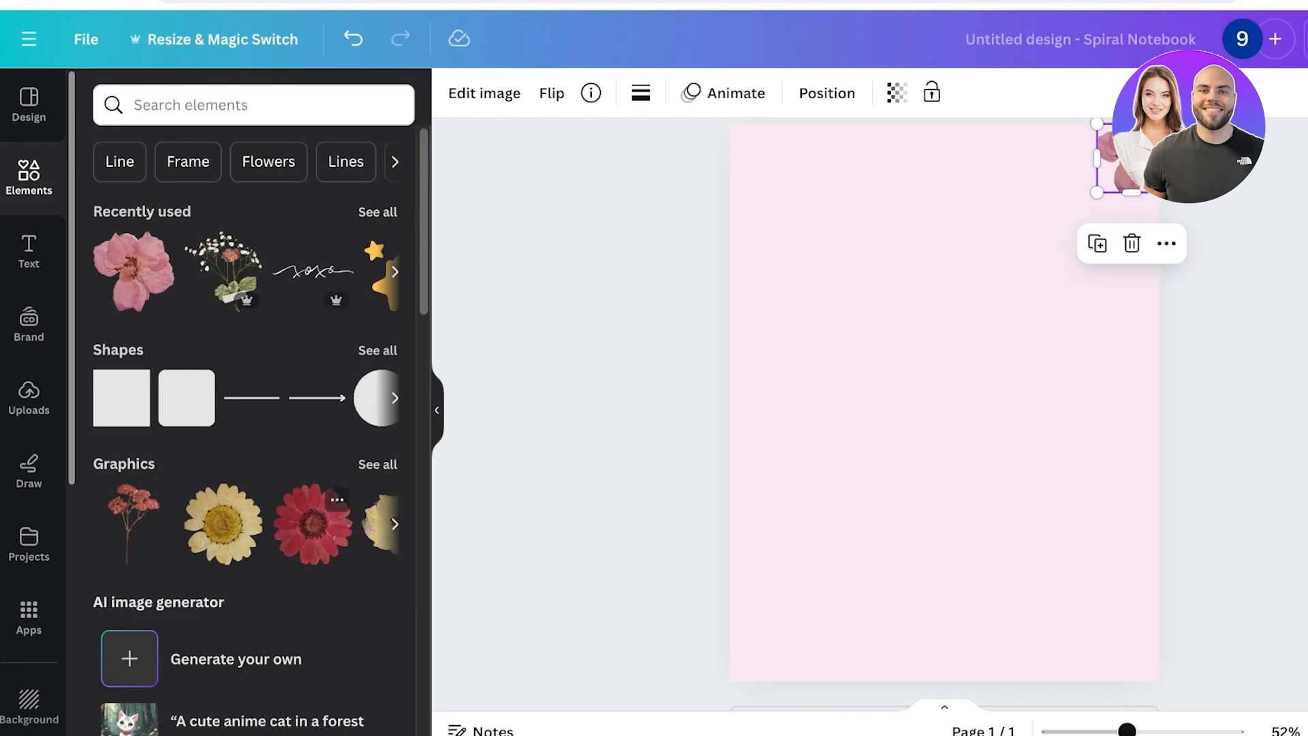
Step: Add the pink rose bouquet cutout from the recommended graphics, shrink it and place it in the page's lower-right corner
click(378, 465)
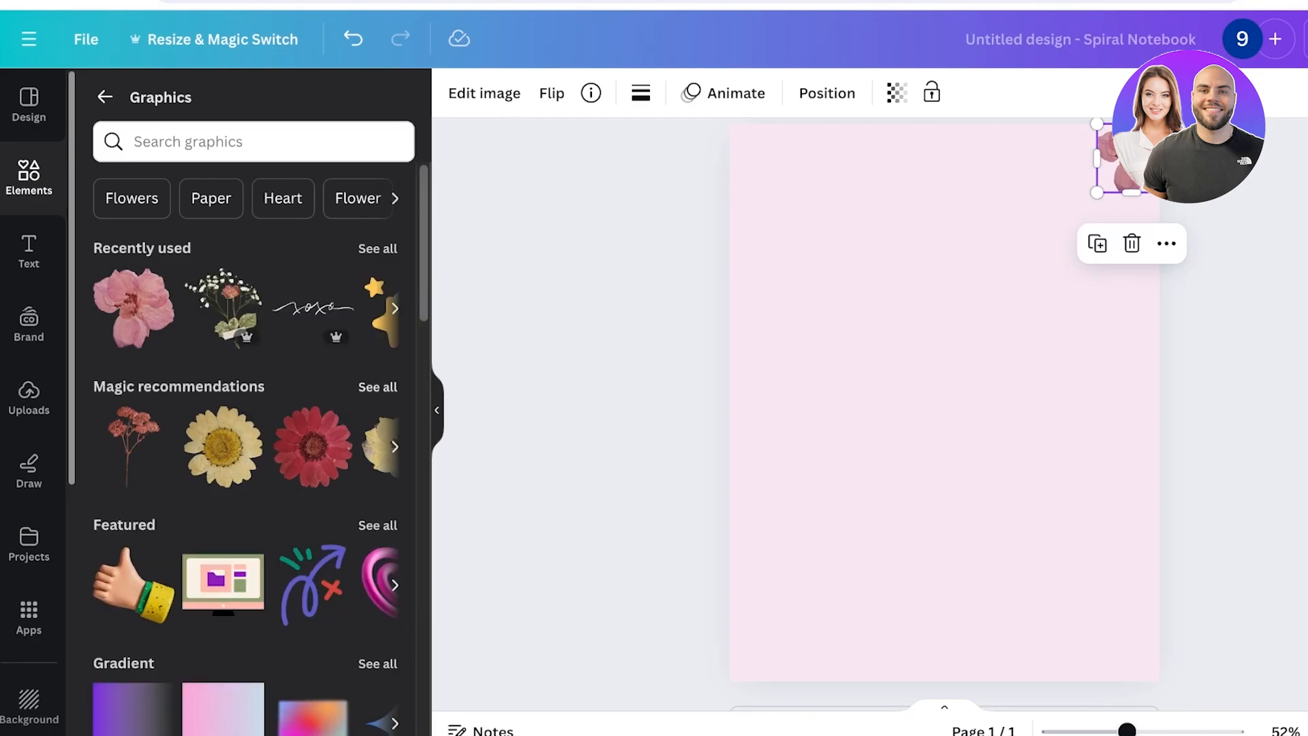
click(377, 387)
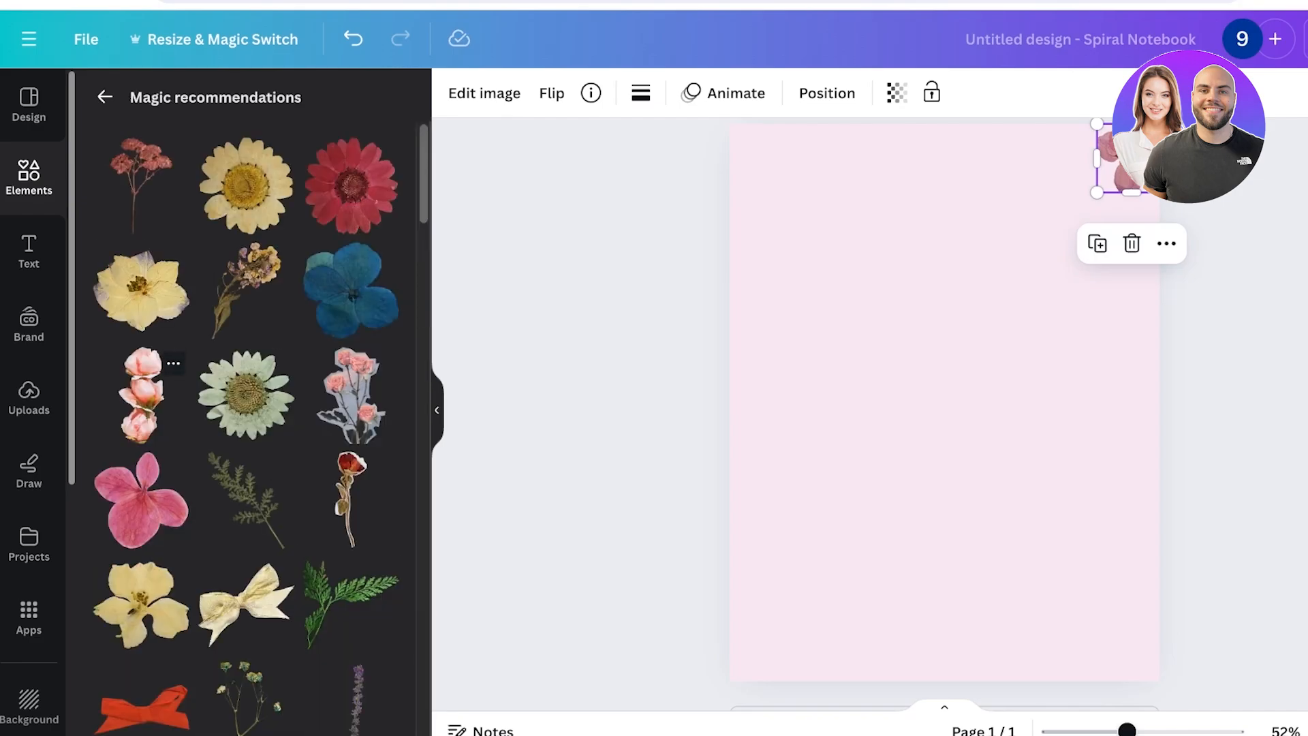
click(351, 395)
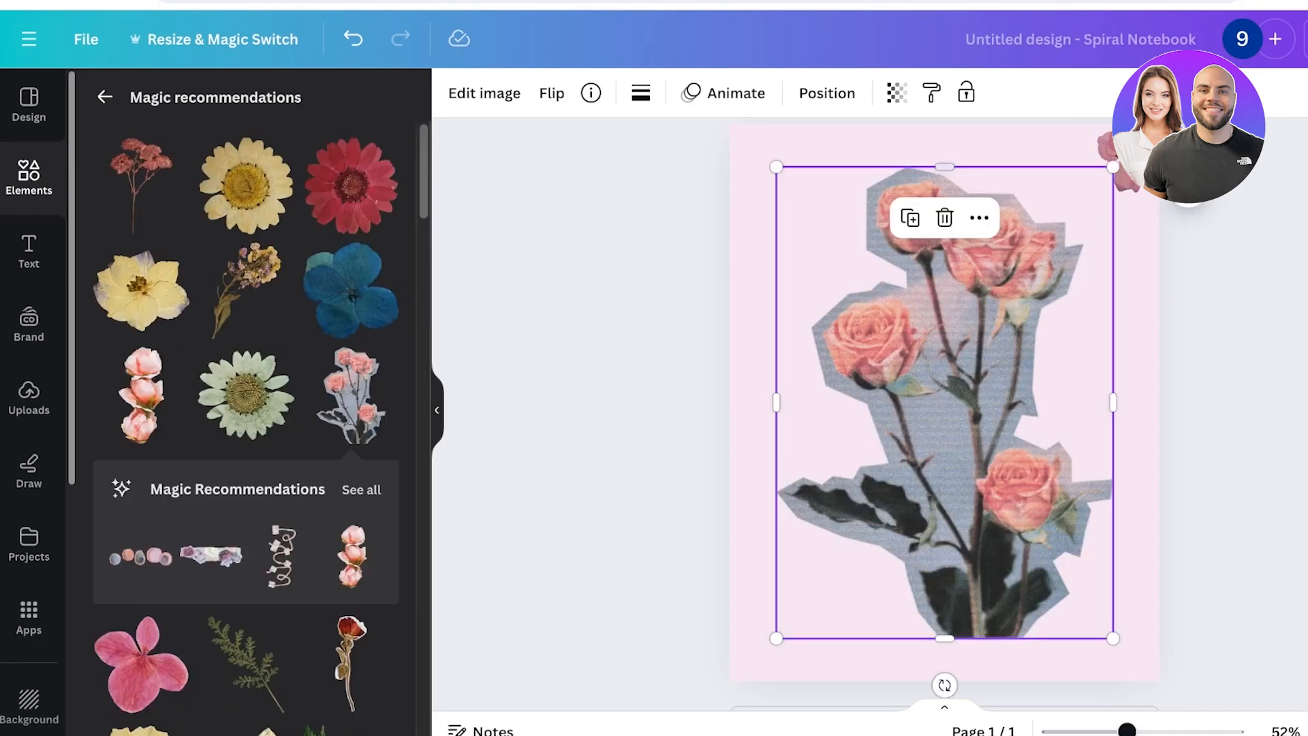
drag(776, 166, 1031, 525)
drag(1072, 581, 1131, 625)
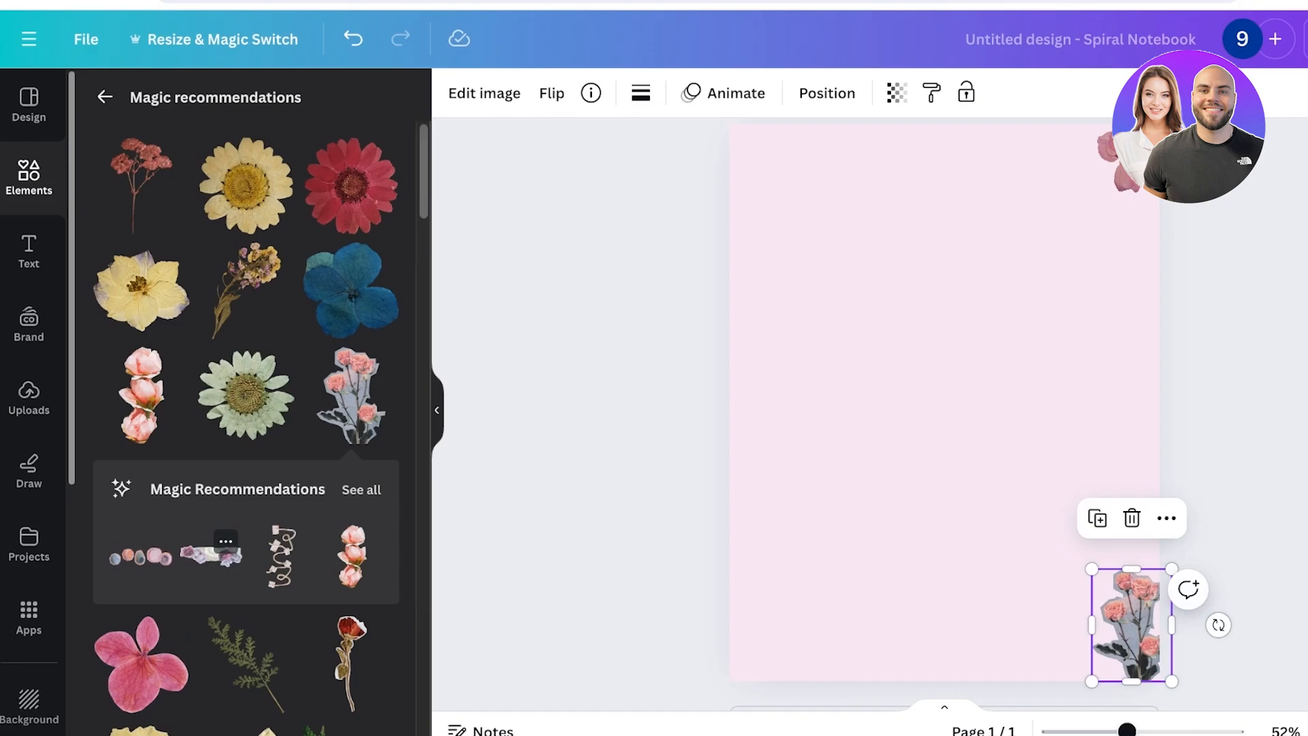
Step: Add the torn newspaper graphic, shrink it and move it to the page's upper-right corner
scroll(245, 422, down, 10)
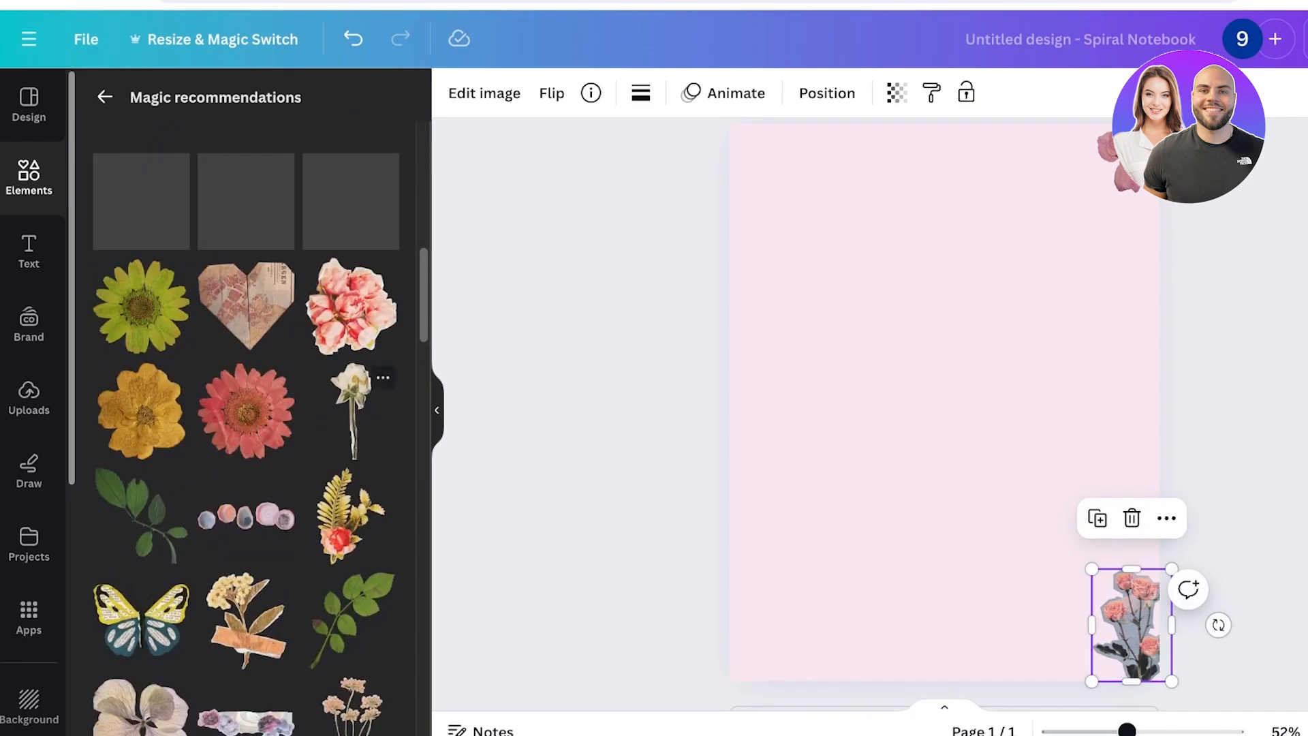
click(141, 201)
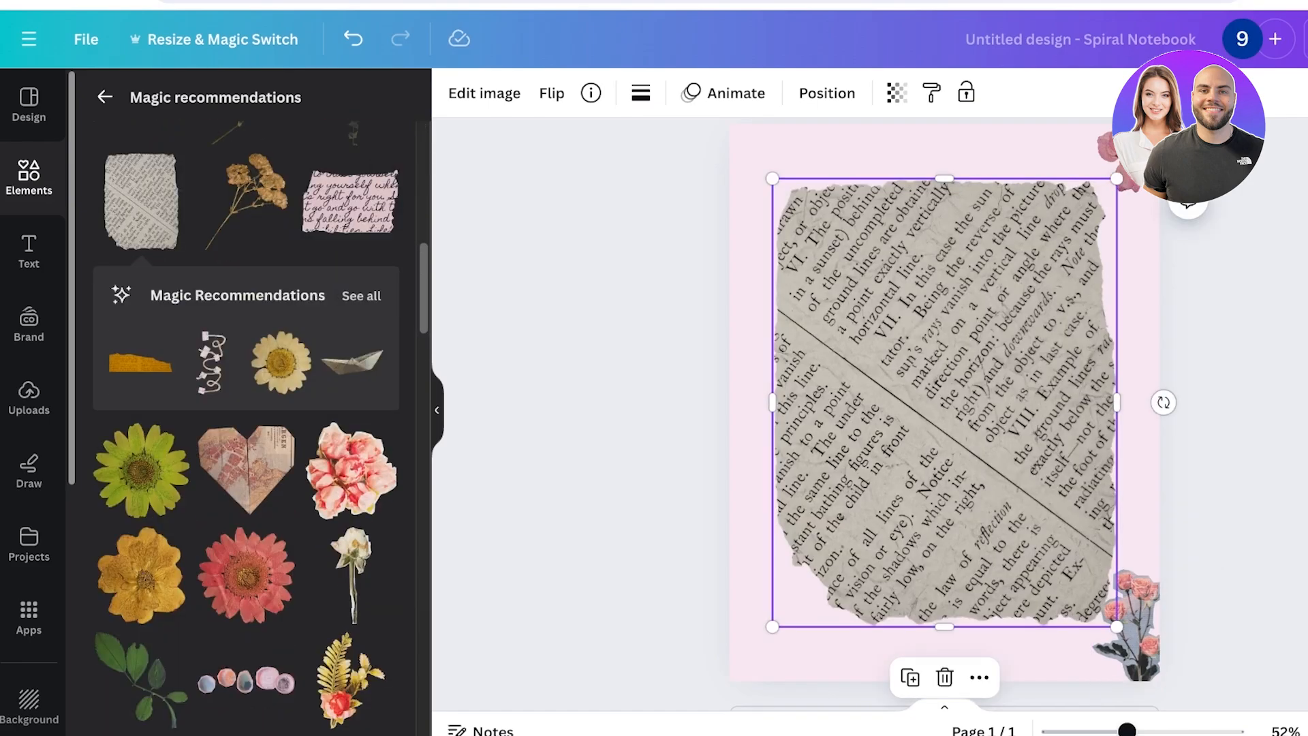
drag(772, 179, 1012, 490)
drag(1064, 558, 1108, 158)
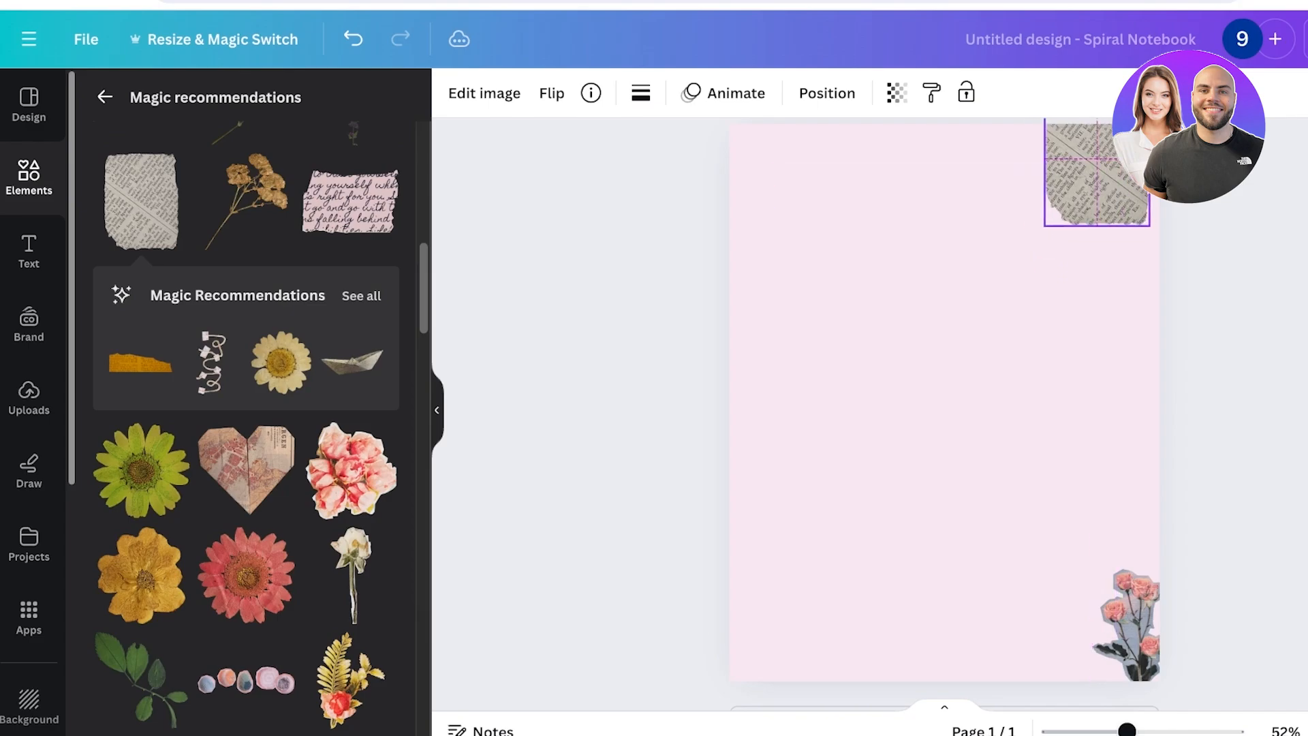
Step: Send the newspaper scrap to the back and adjust its position behind the pink flower in the page's corner
right_click(1134, 191)
mouse_move(1204, 356)
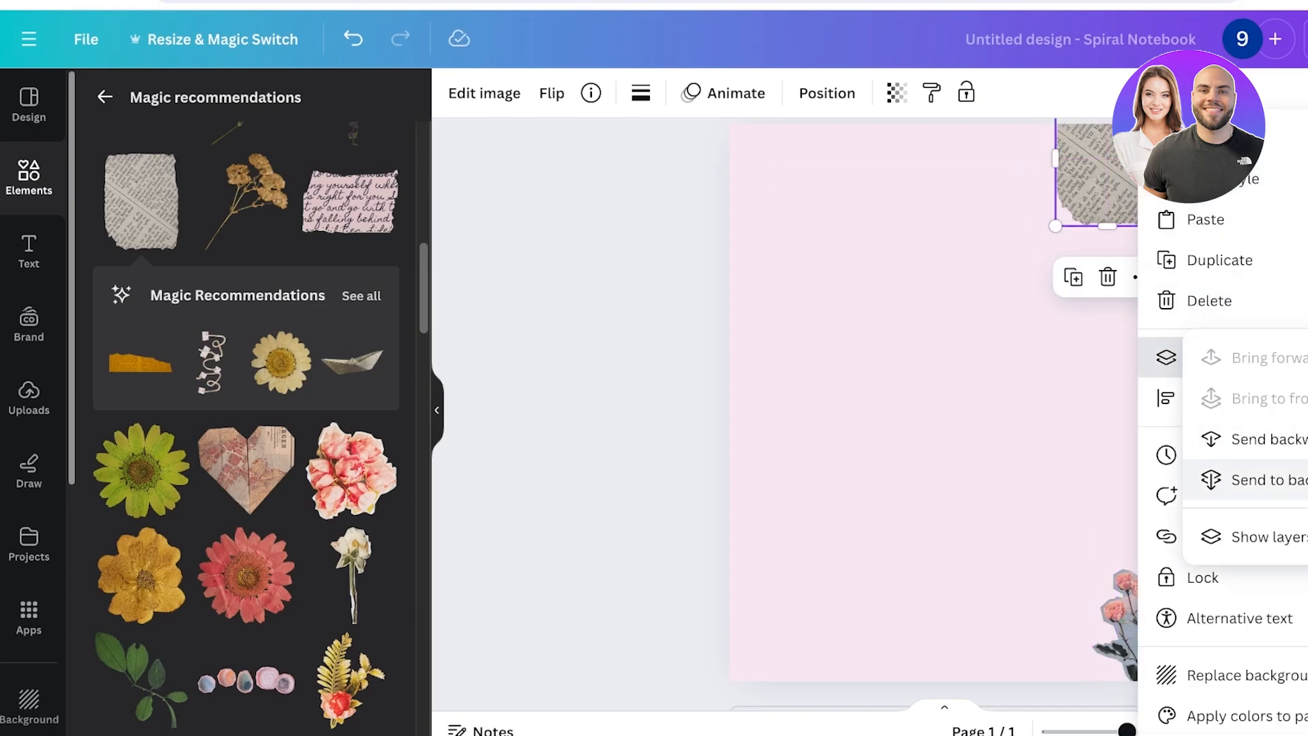
click(1233, 479)
click(1009, 273)
drag(1122, 164, 1108, 149)
drag(1089, 194, 1114, 172)
Step: Add the pink-purple flower stem graphic, rotate and shrink it, and arrange it over the newspaper scrap in the upper-right corner
scroll(368, 538, down, 5)
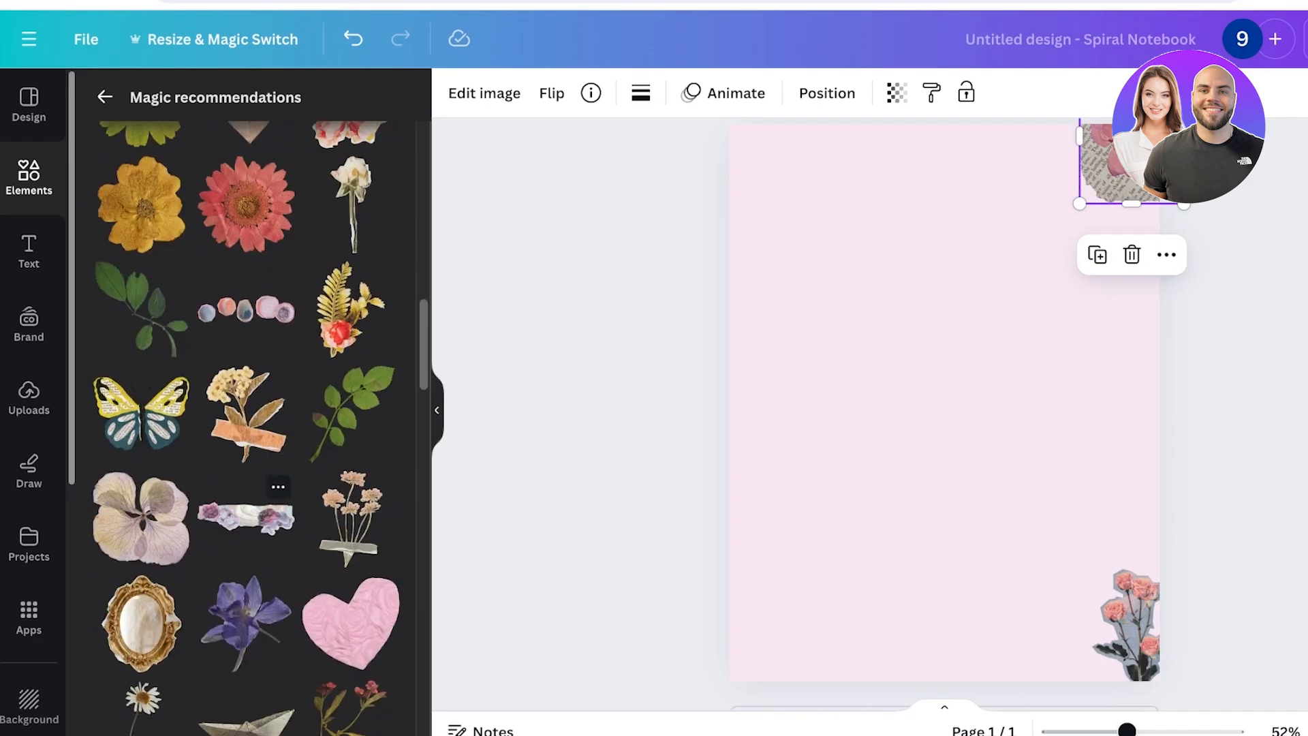
scroll(368, 491, down, 2)
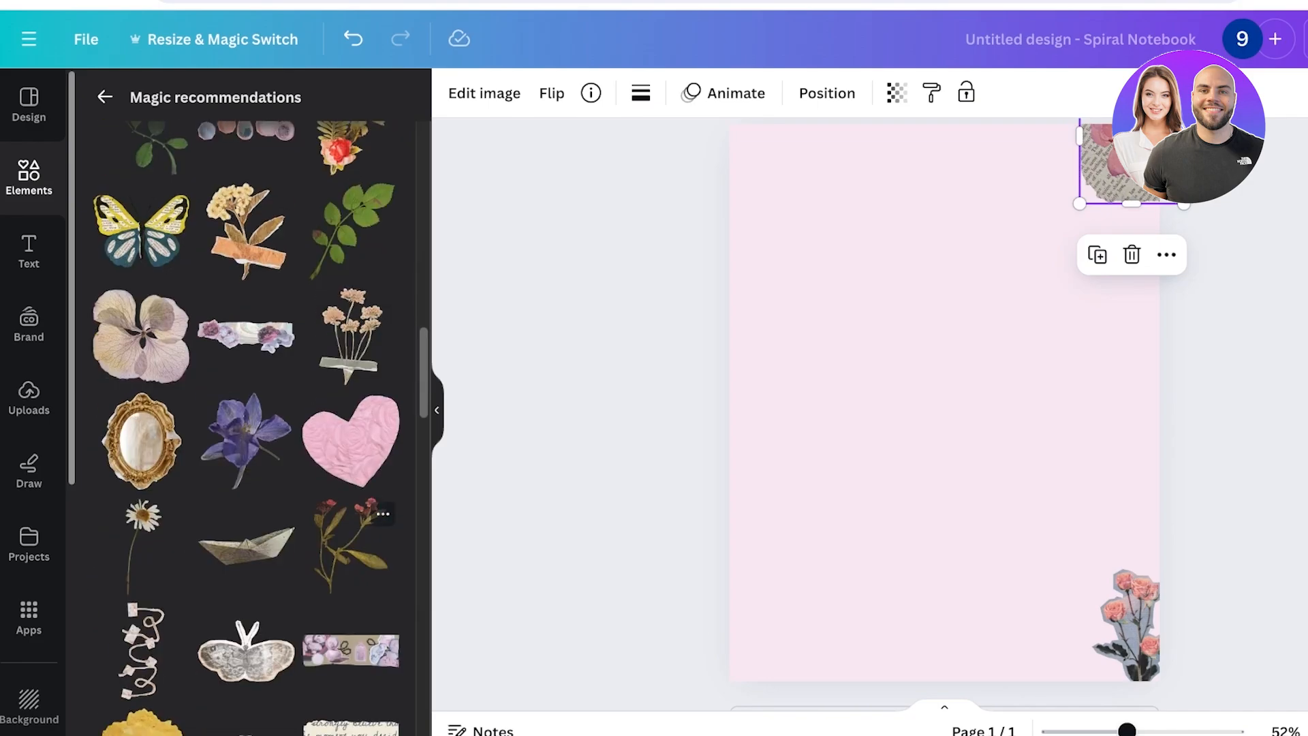
scroll(368, 490, down, 3)
scroll(246, 579, down, 3)
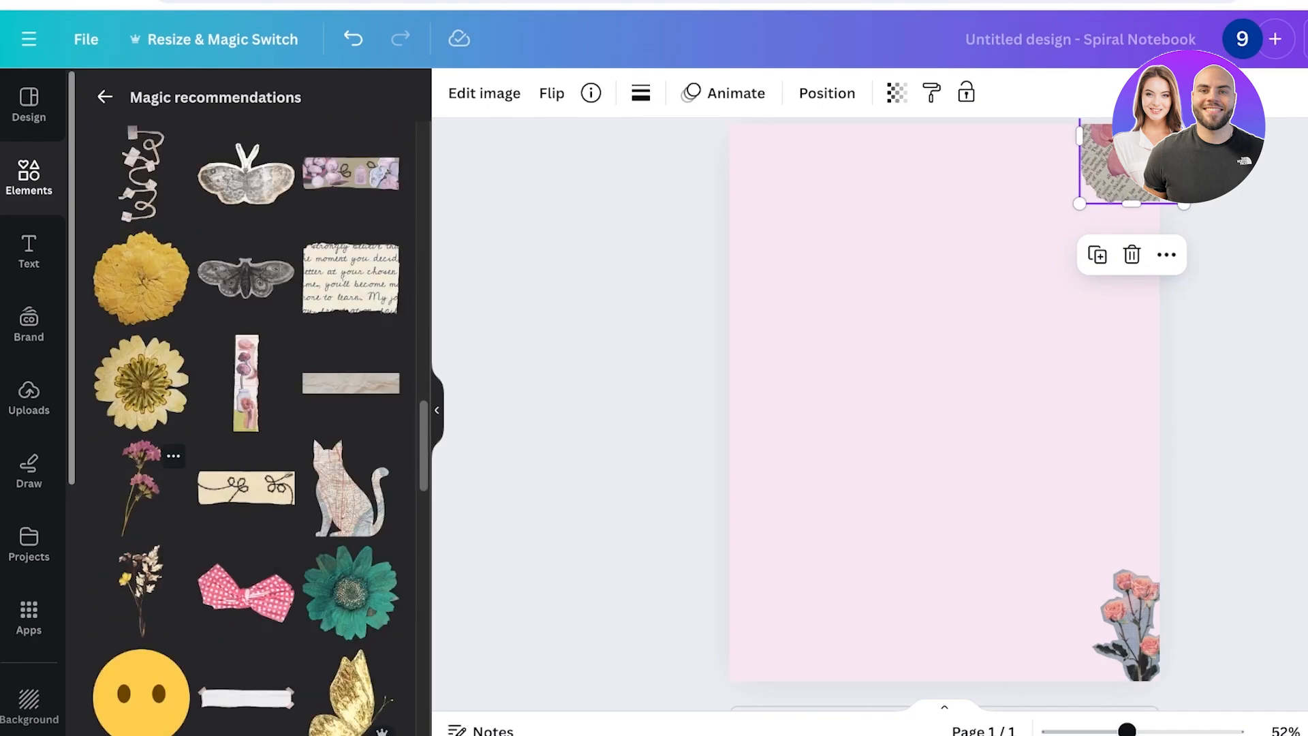
click(139, 487)
drag(944, 685, 1125, 620)
drag(1169, 523, 903, 380)
drag(818, 334, 1096, 241)
drag(1160, 178, 1103, 147)
drag(1096, 231, 1160, 190)
click(1228, 307)
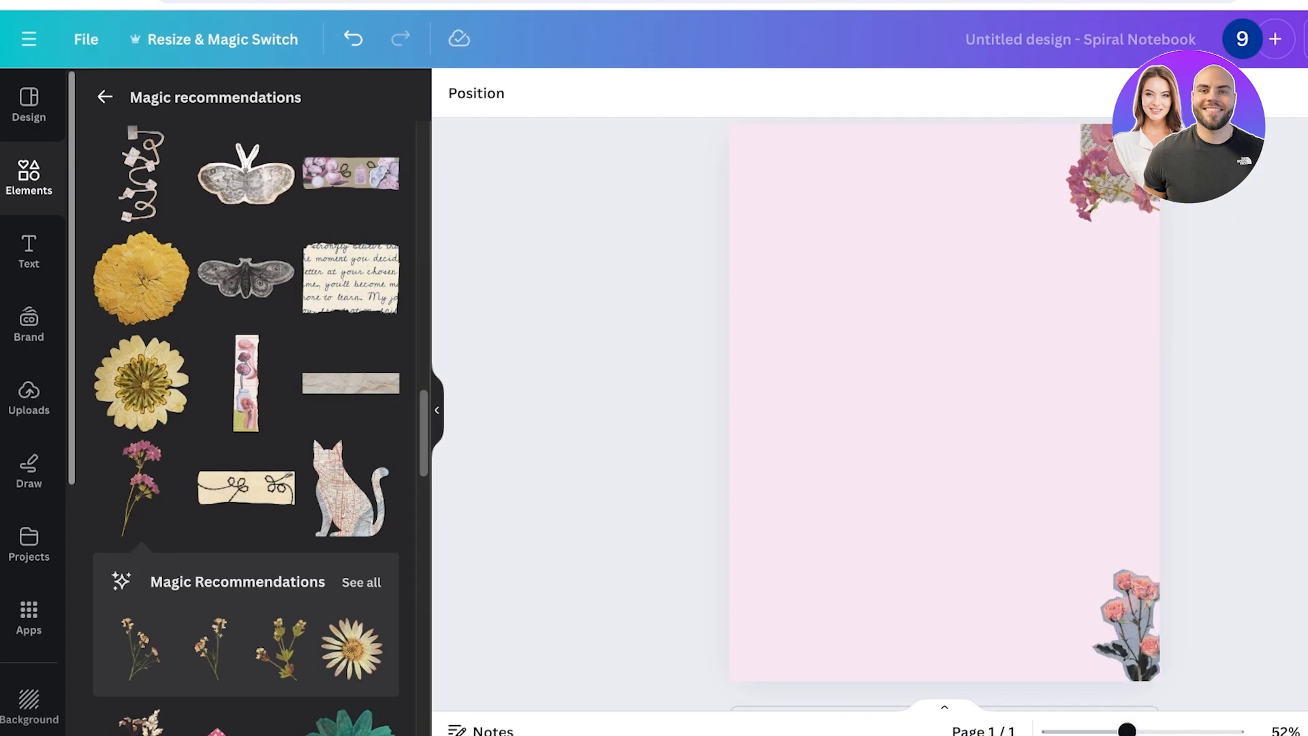
Step: Add a heading to the page and replace its text with "Daily Wellness Journal"
click(28, 252)
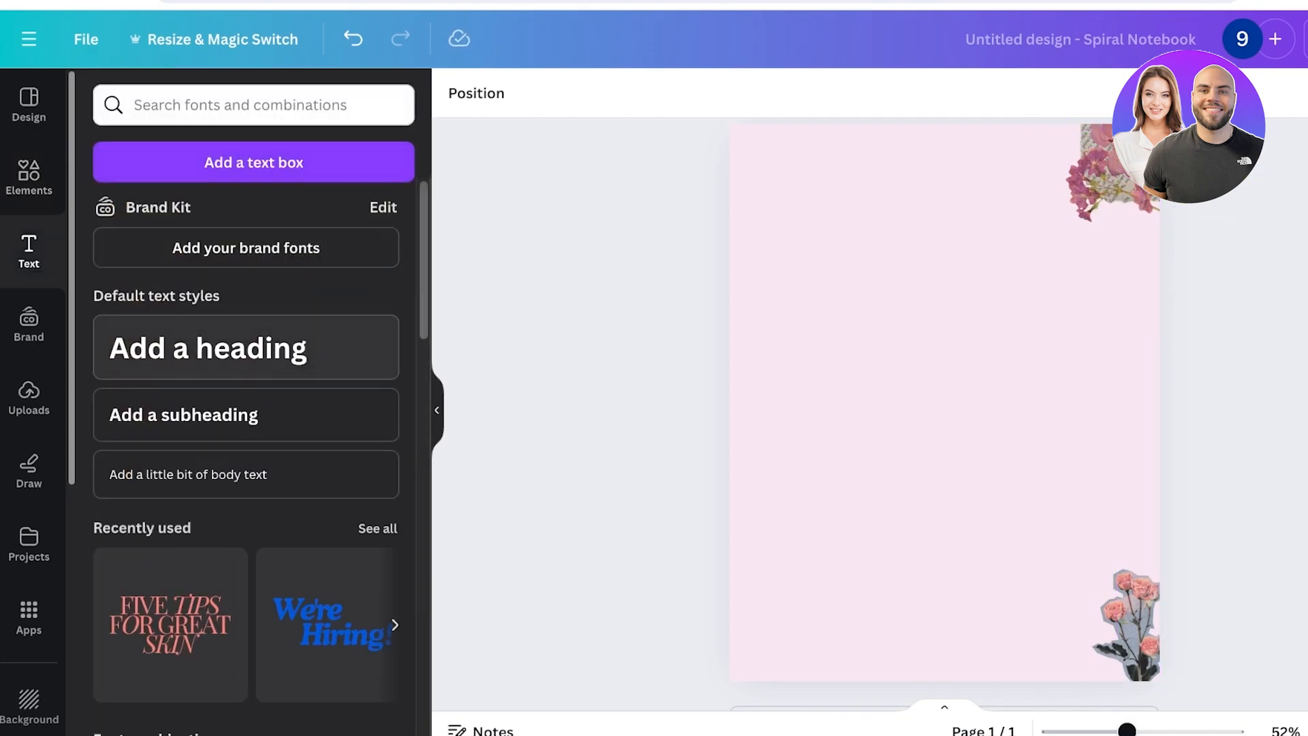
click(208, 347)
click(944, 538)
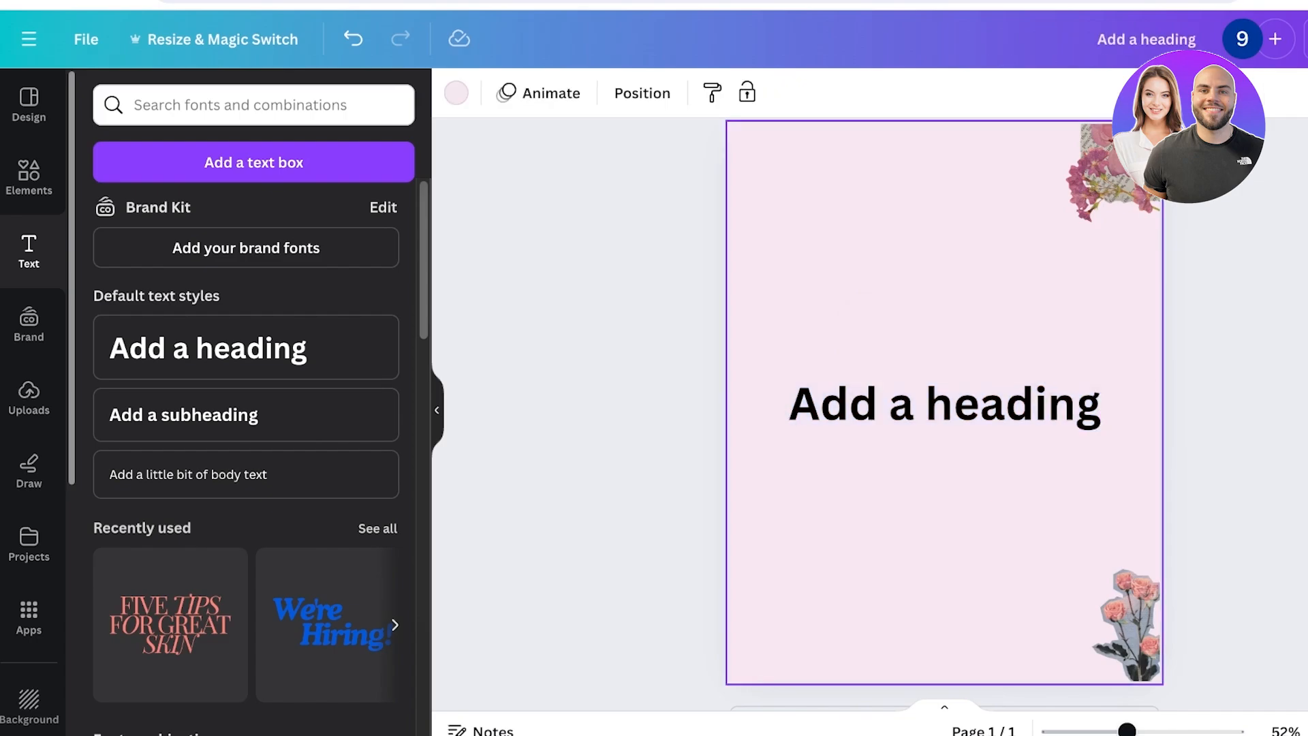
click(944, 404)
click(944, 403)
text(A)
key(BackSpace)
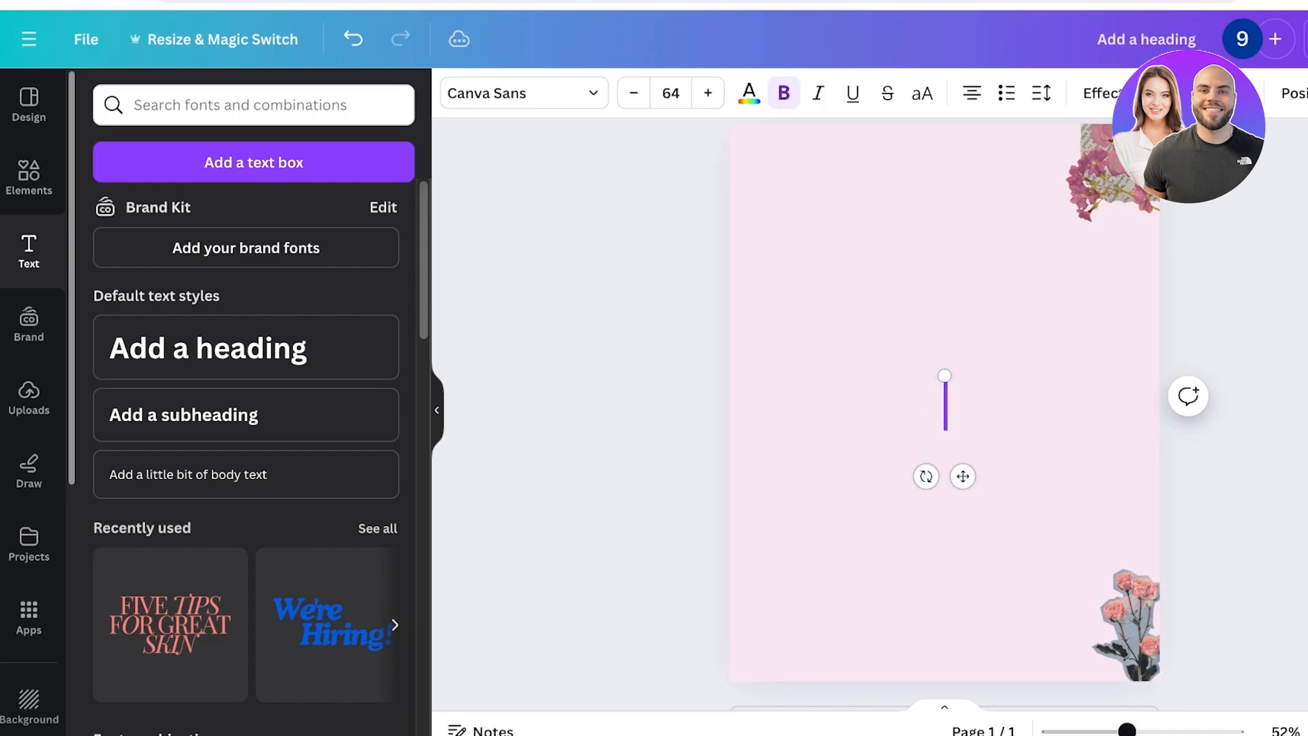
text(Daily Wellne)
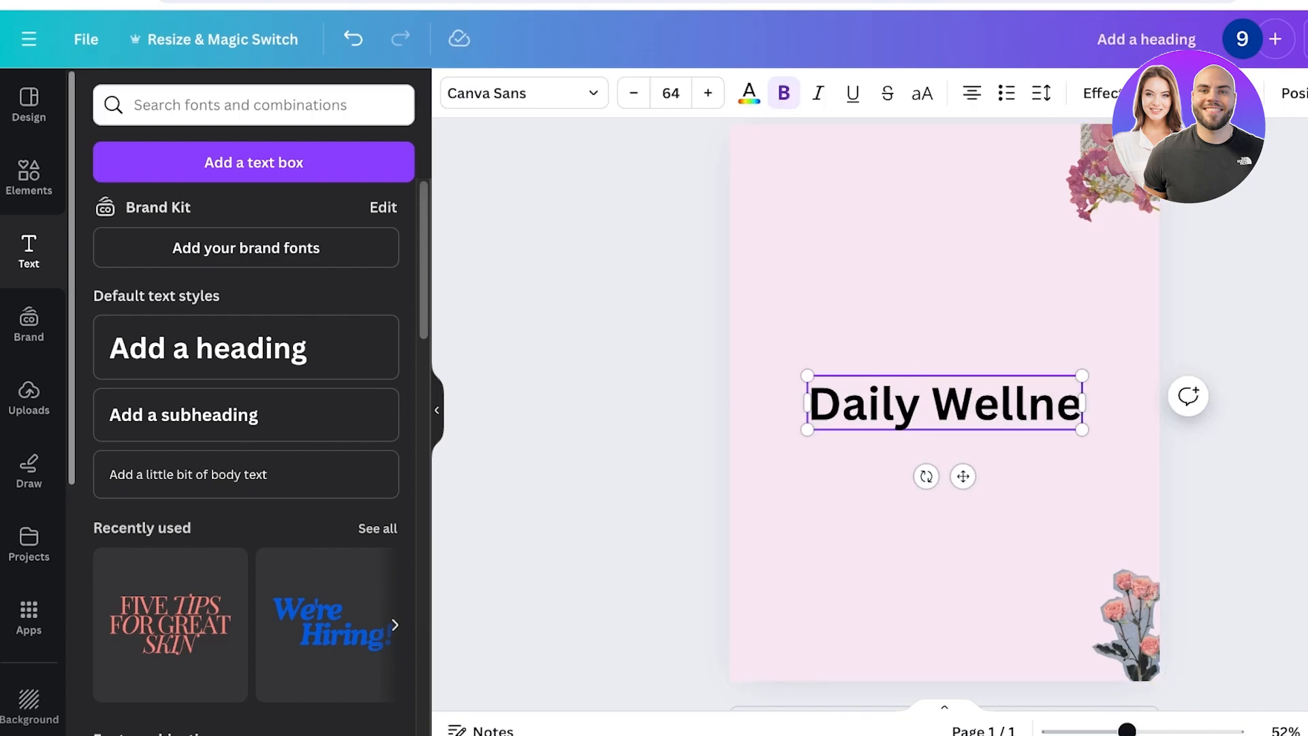
text(ss Journal)
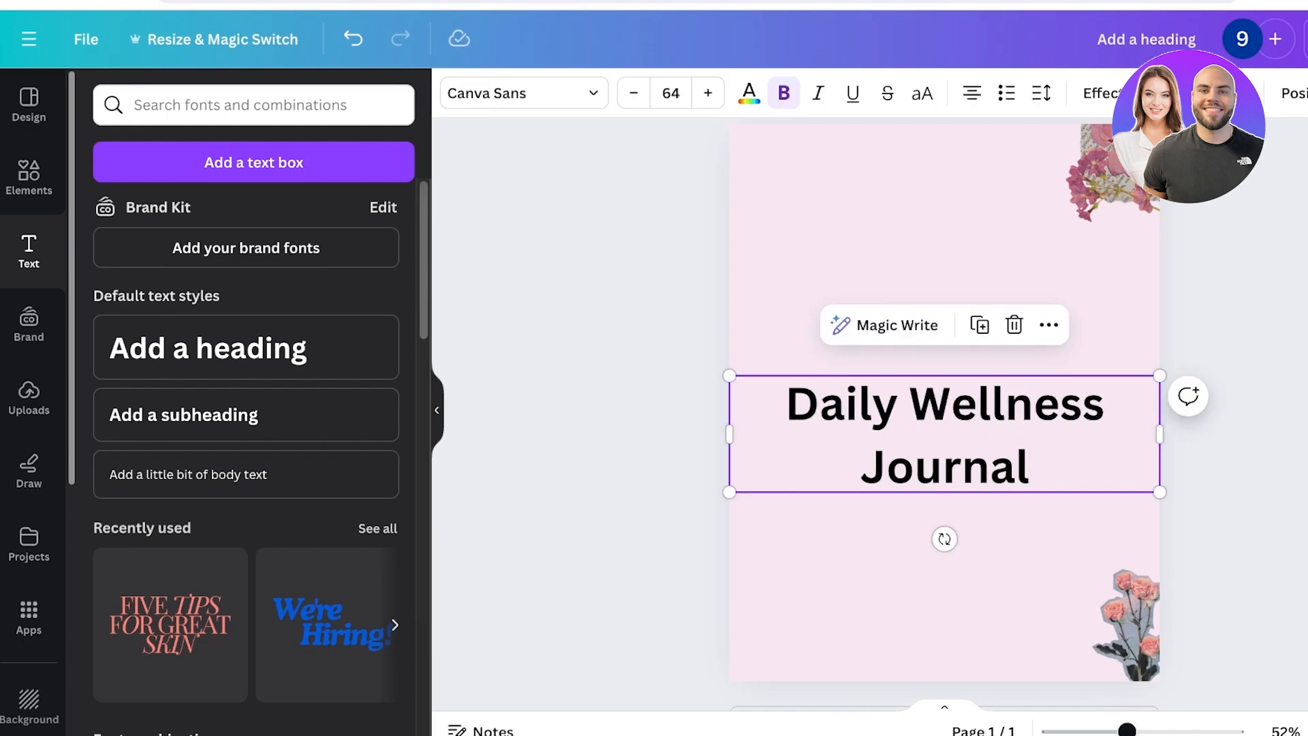
Step: Change the heading's font to the handwriting font Amsterdam Three
click(524, 93)
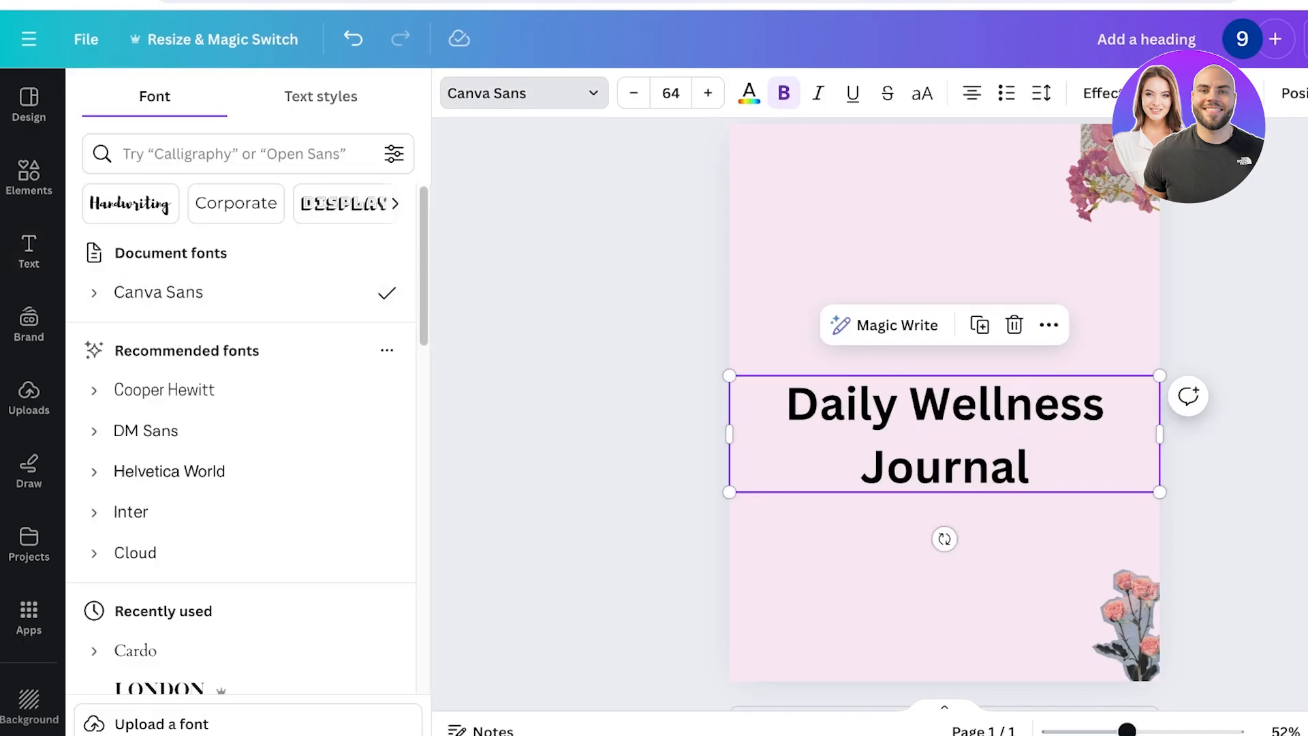
click(163, 390)
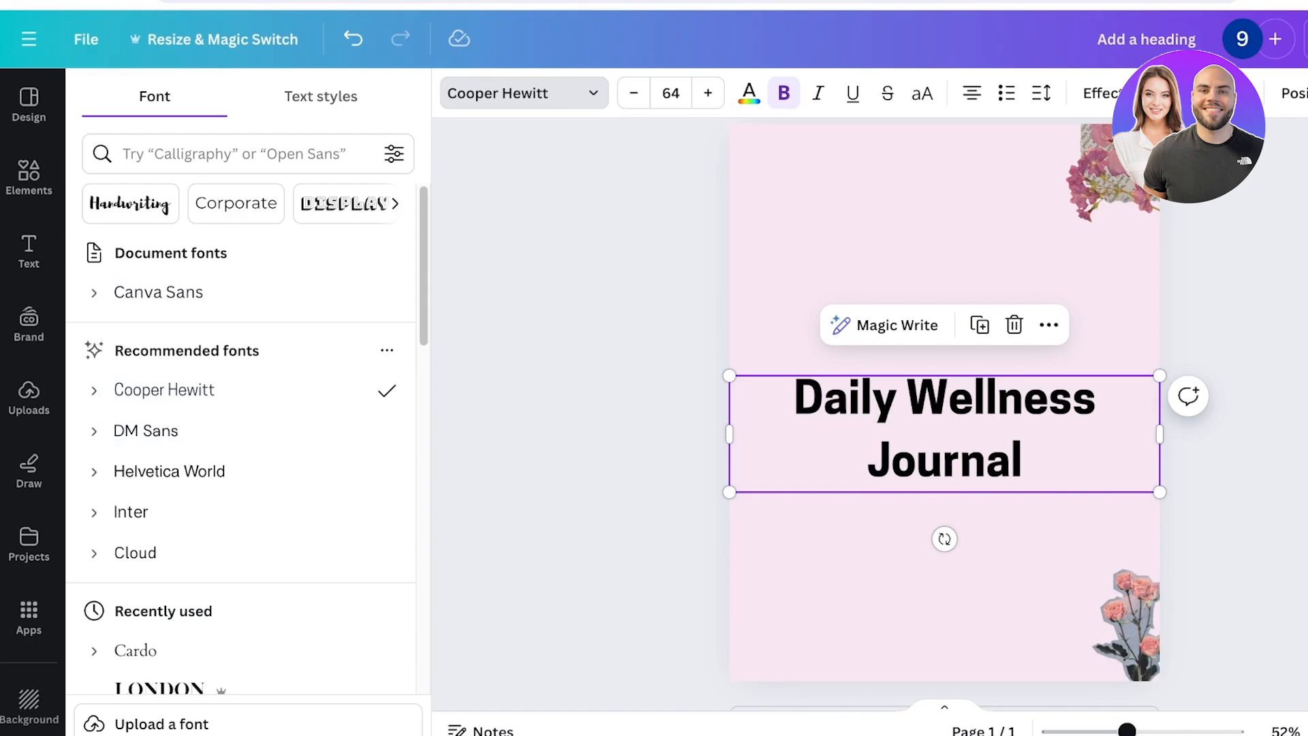
click(129, 203)
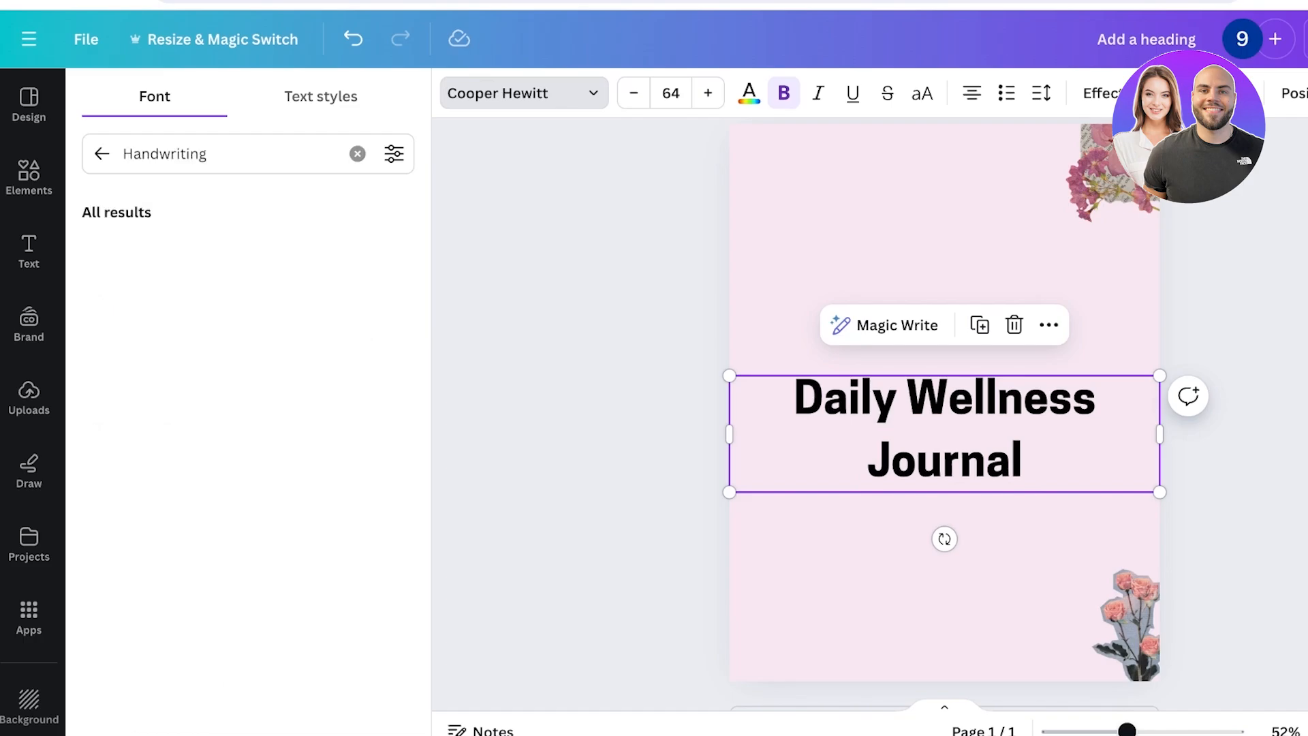
scroll(239, 306, down, 12)
click(136, 383)
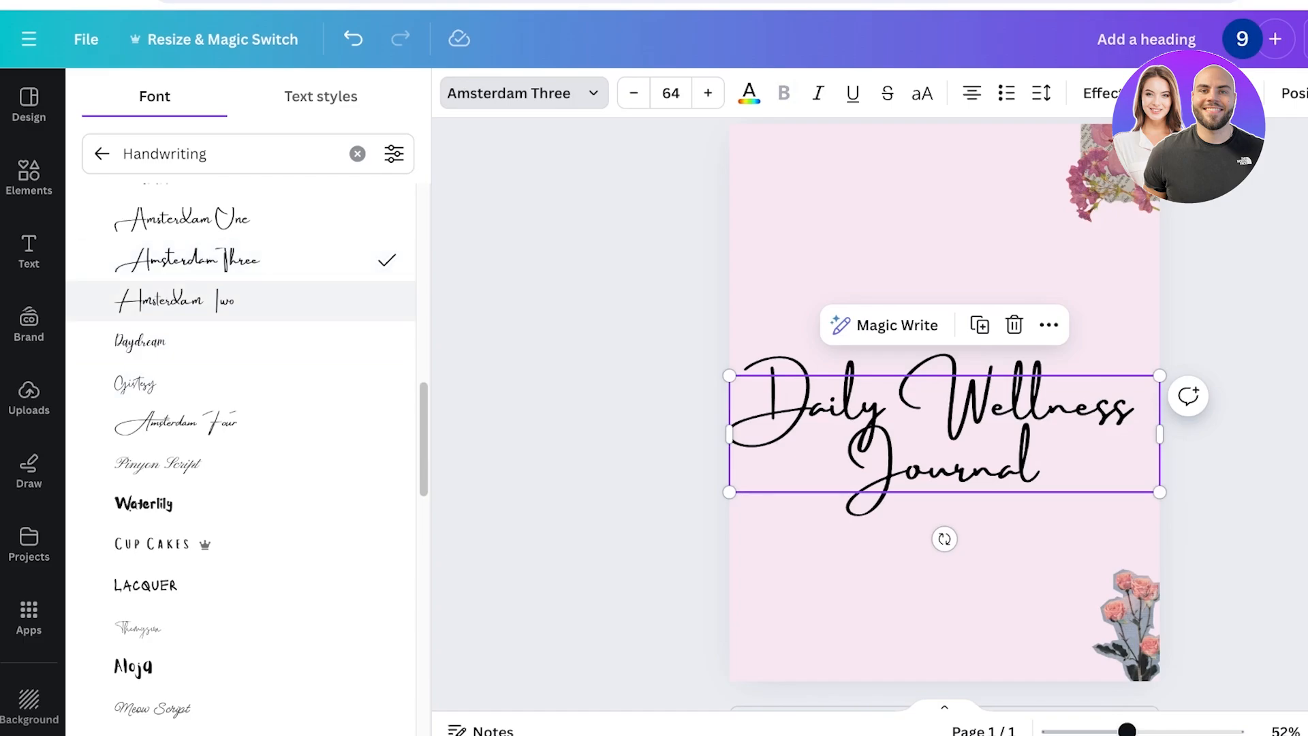
Step: Shrink the heading to font size 28.6 and move it to the upper part of the page, beside the corner flowers
click(901, 407)
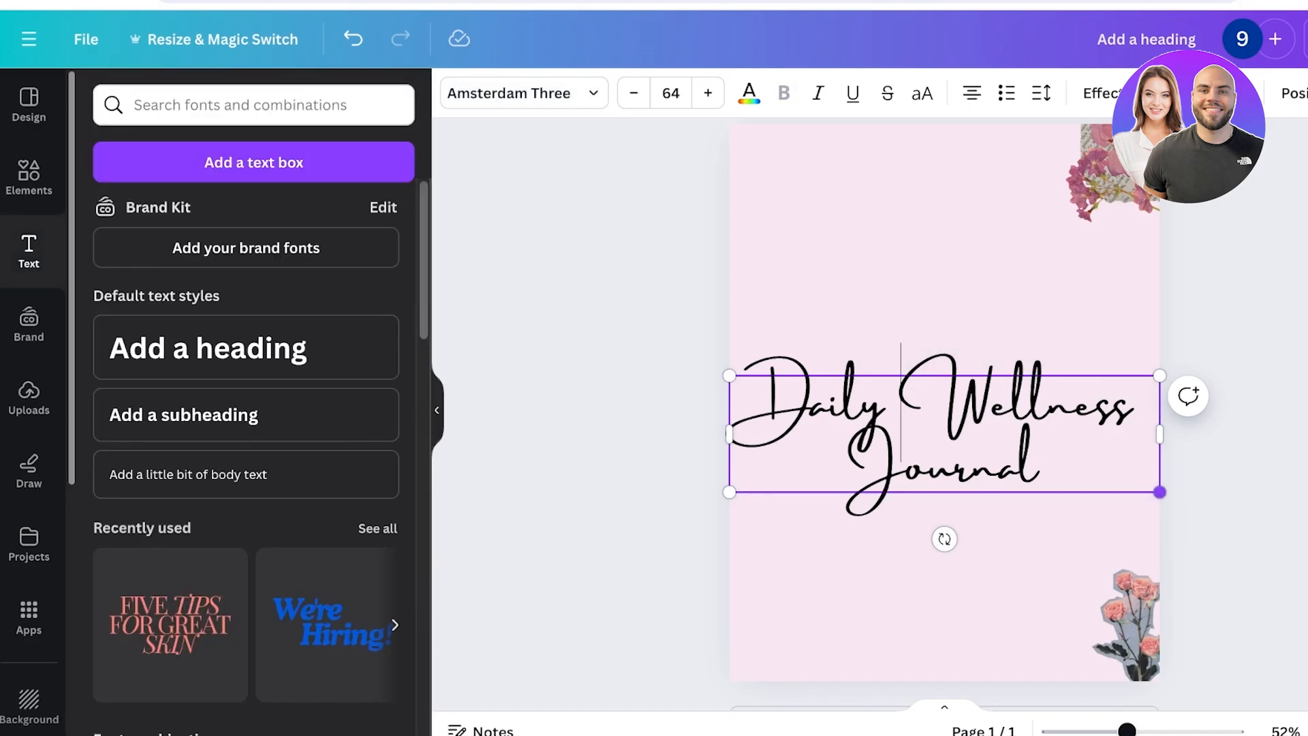
drag(1160, 491, 922, 426)
click(766, 325)
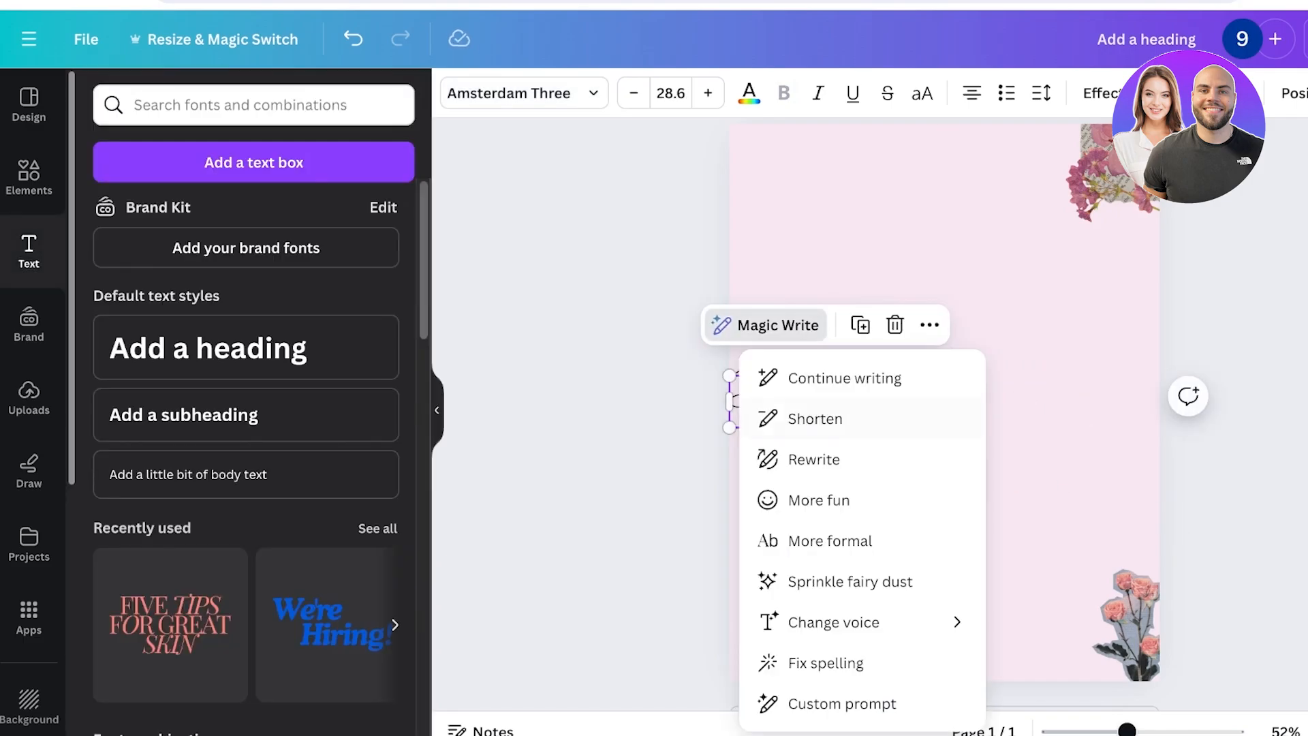
click(1042, 436)
click(1042, 436)
drag(841, 404, 885, 196)
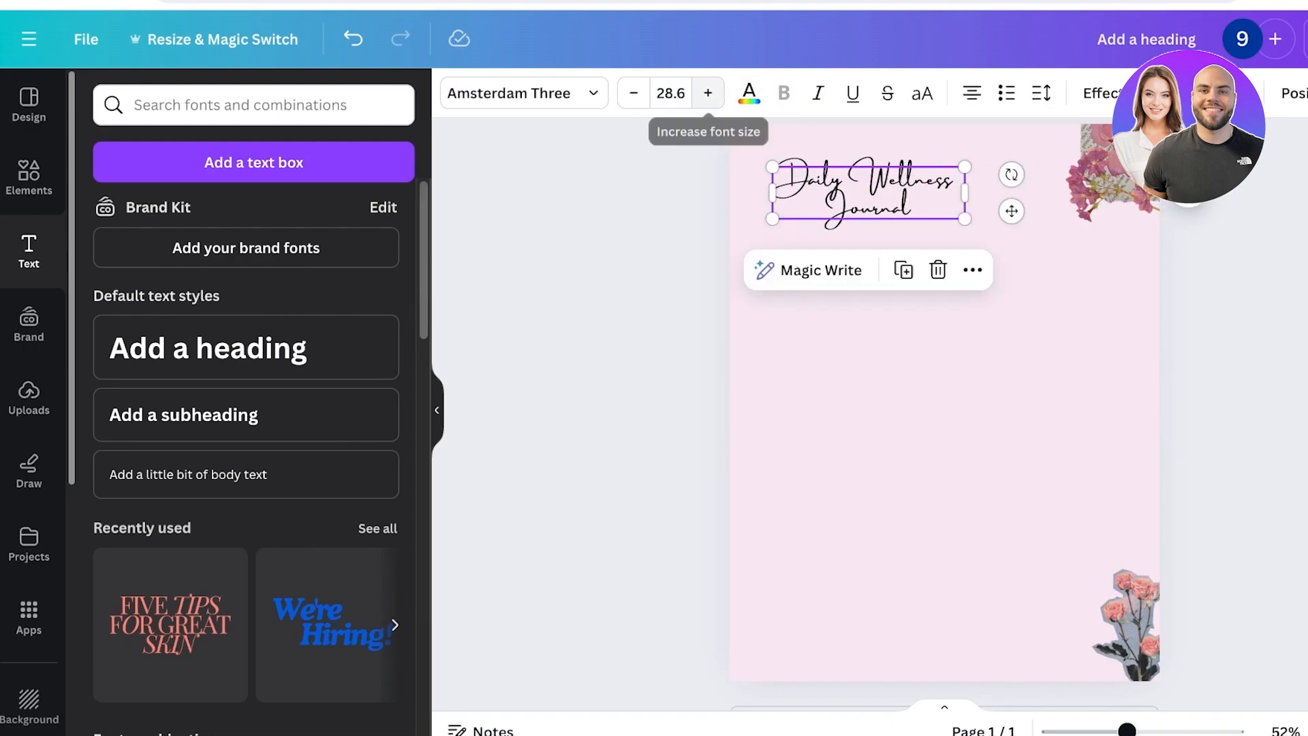
Step: Enlarge the "Daily Wellness Journal" heading to font size 35.6 and shift it right, closer to the corner flowers
click(708, 92)
click(707, 93)
click(708, 93)
click(708, 93)
click(708, 92)
click(708, 93)
click(708, 92)
click(707, 92)
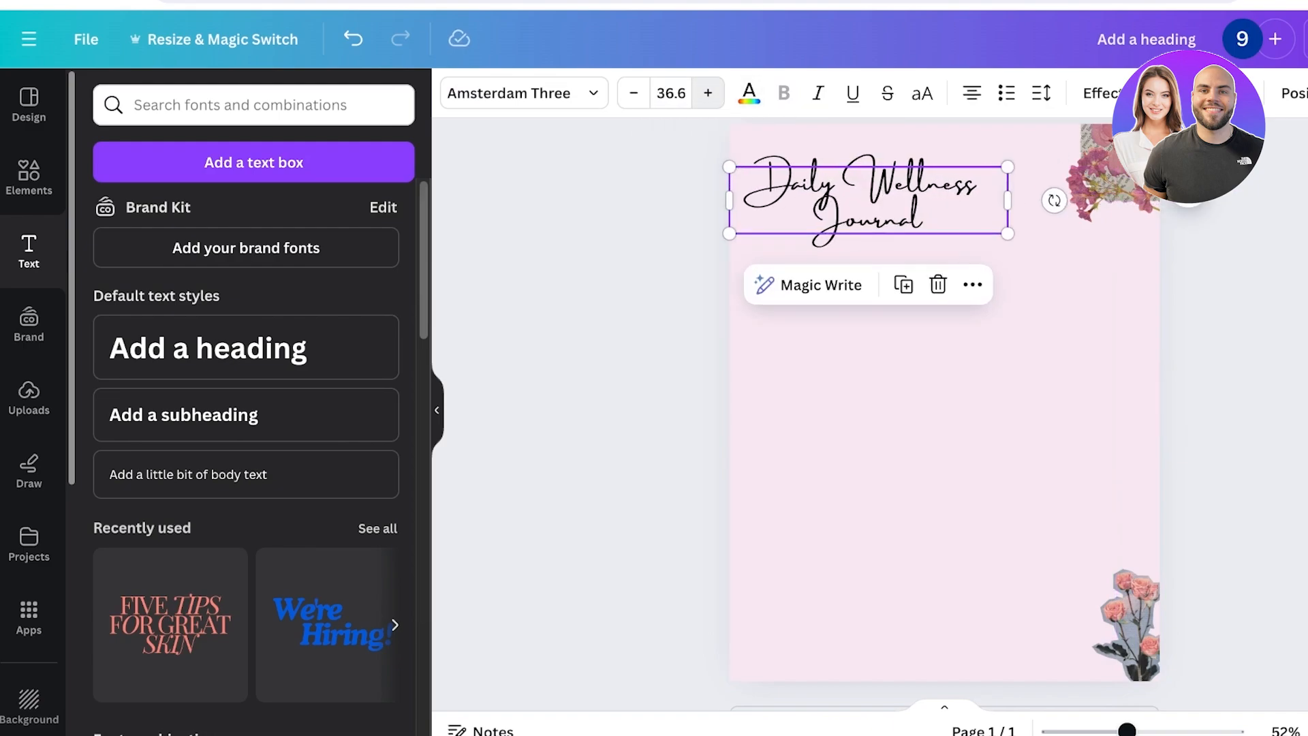
click(708, 93)
click(633, 92)
click(633, 92)
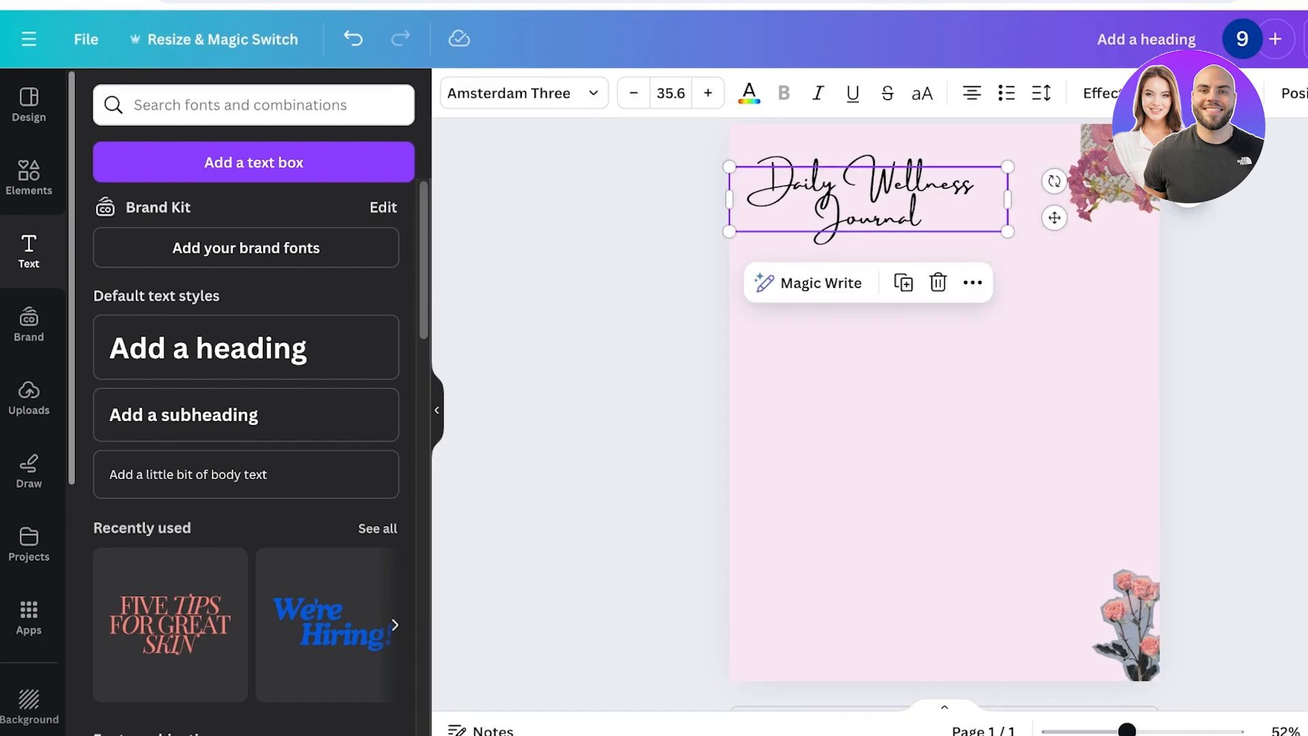
drag(869, 201, 912, 199)
click(593, 341)
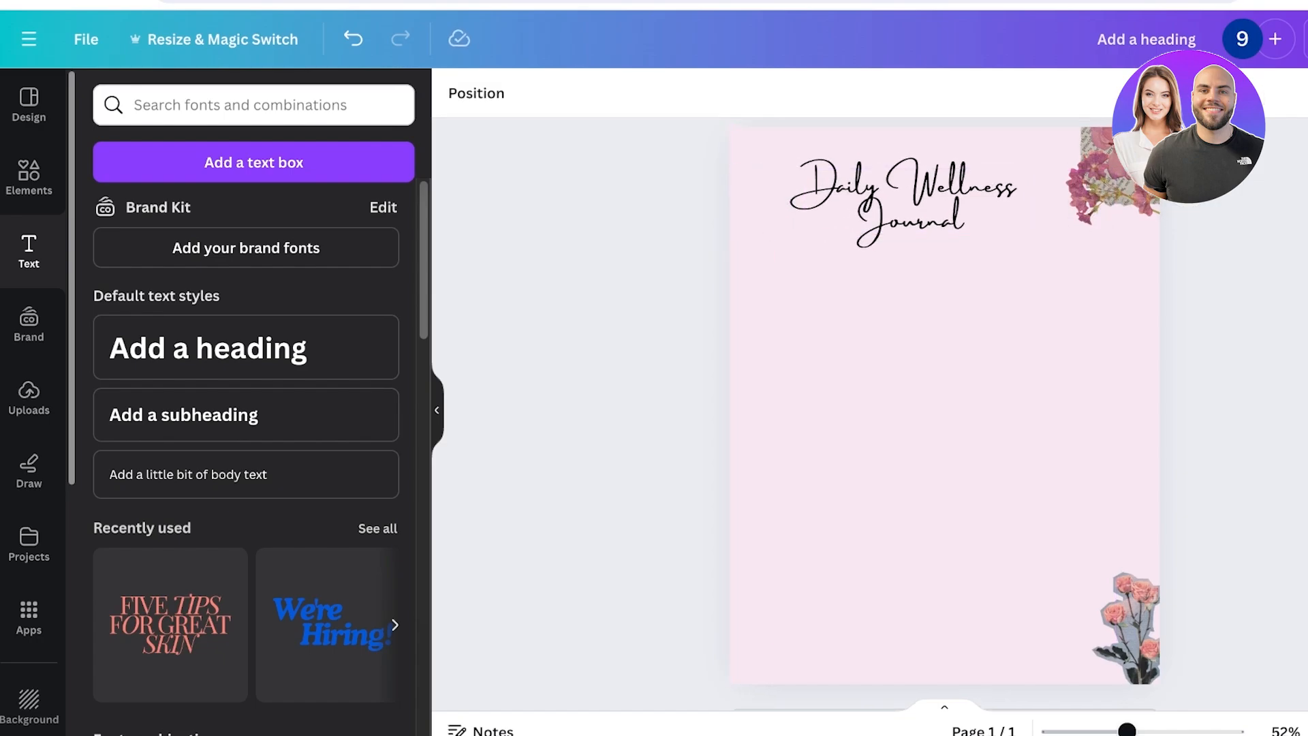
Step: Add a square shape, stretch it into a wide, short rectangle and place it below the heading on the page's right side
scroll(944, 409, up, 1)
scroll(944, 409, down, 1)
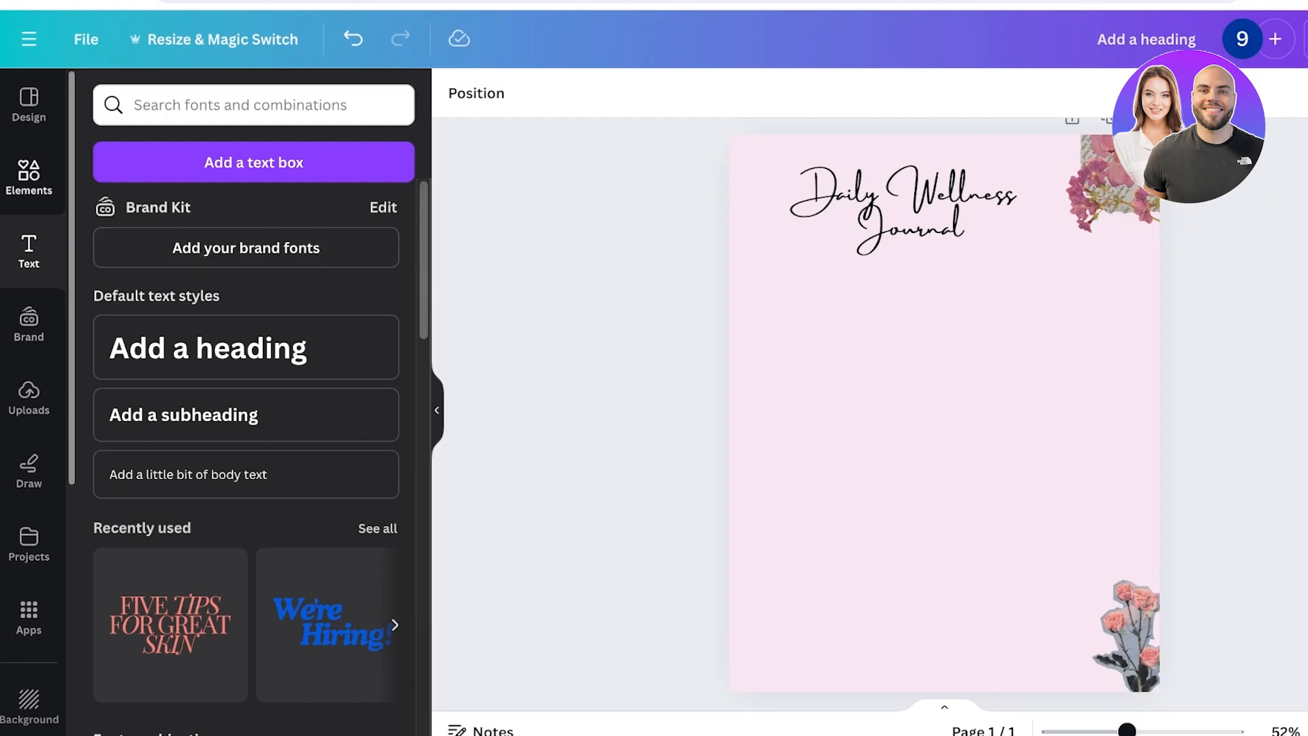
click(29, 177)
scroll(245, 300, down, 10)
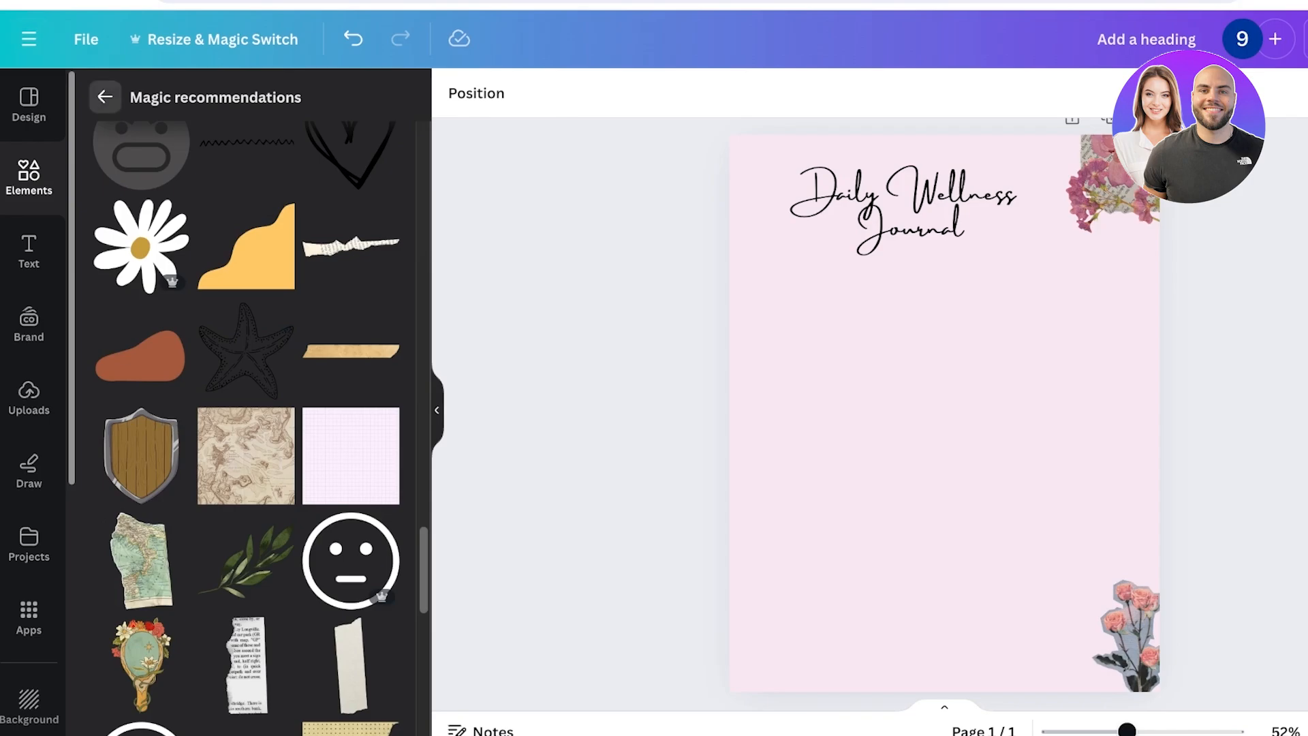
click(105, 96)
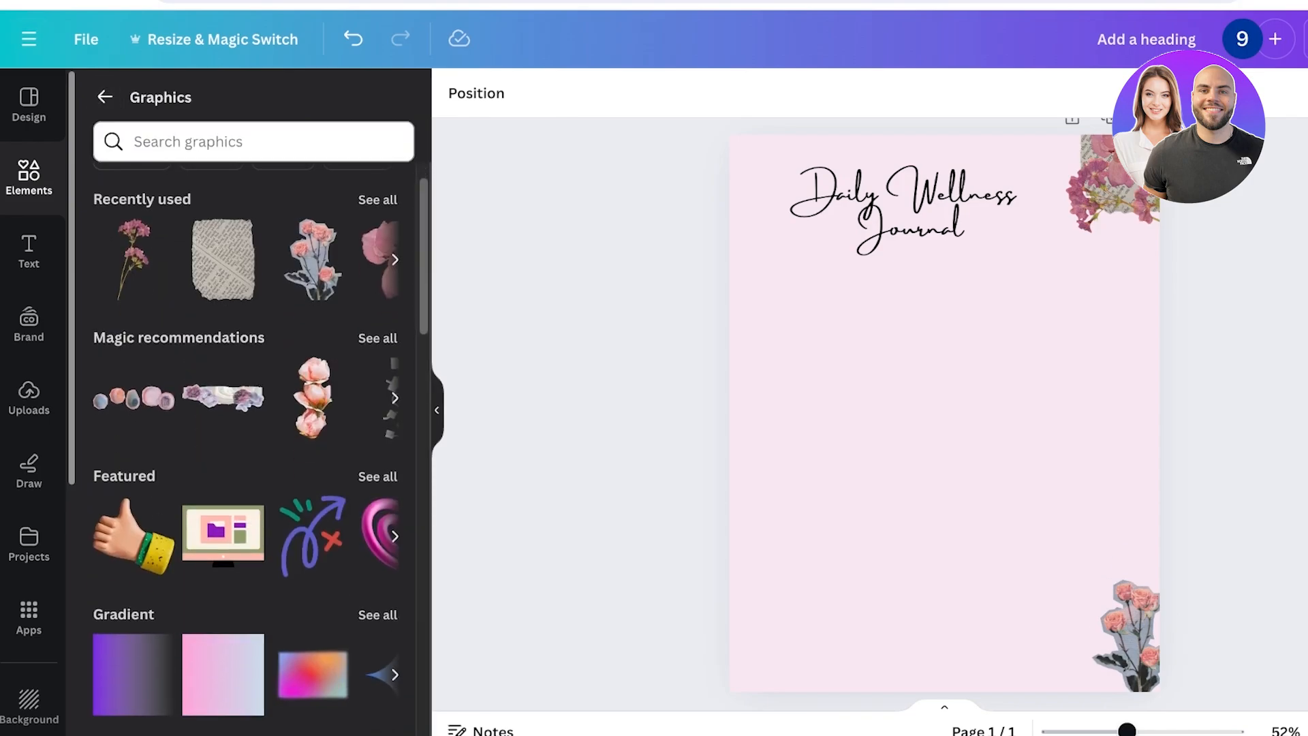
click(105, 96)
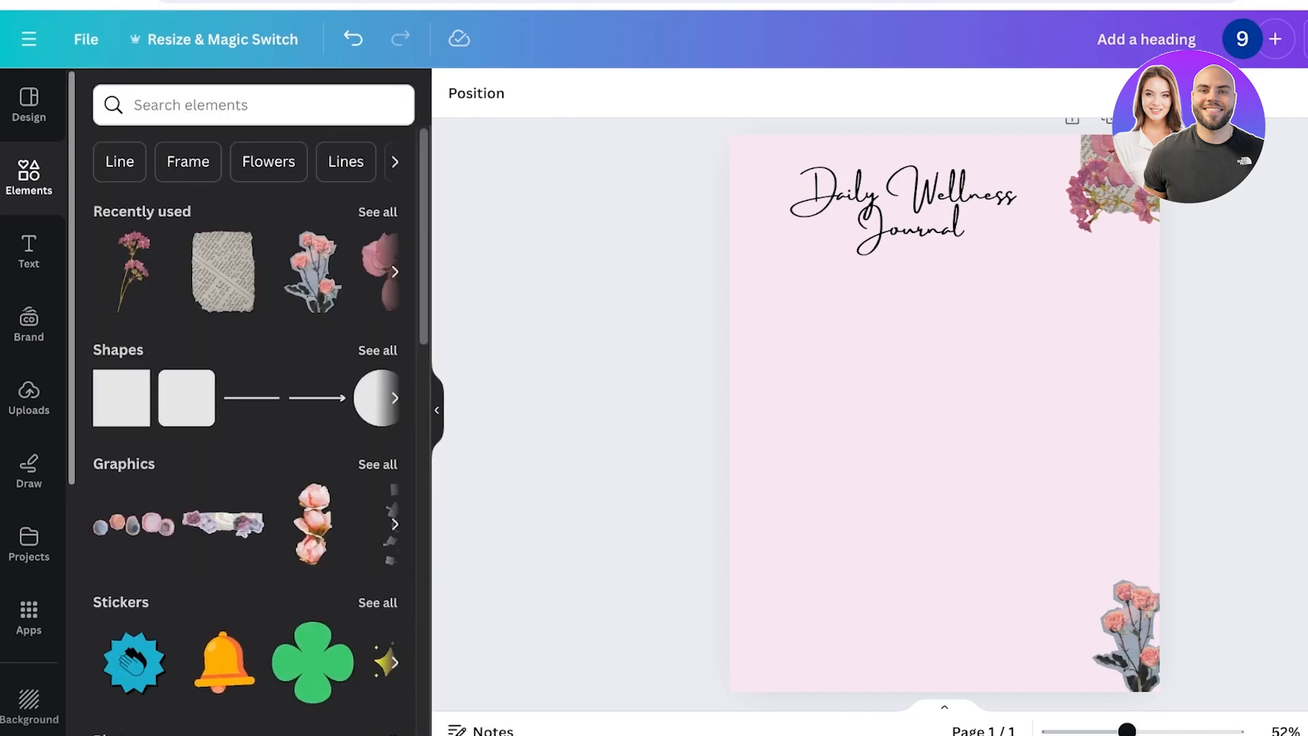
click(121, 402)
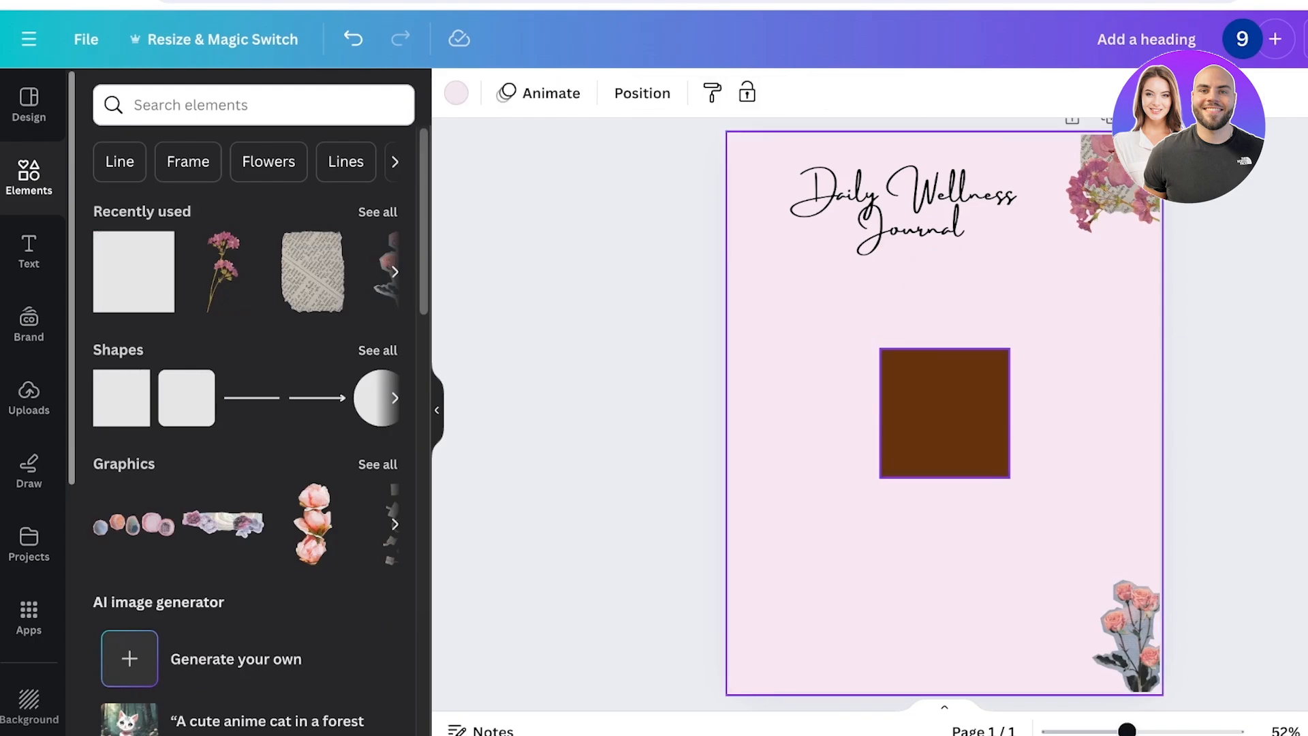
drag(1009, 413, 1132, 413)
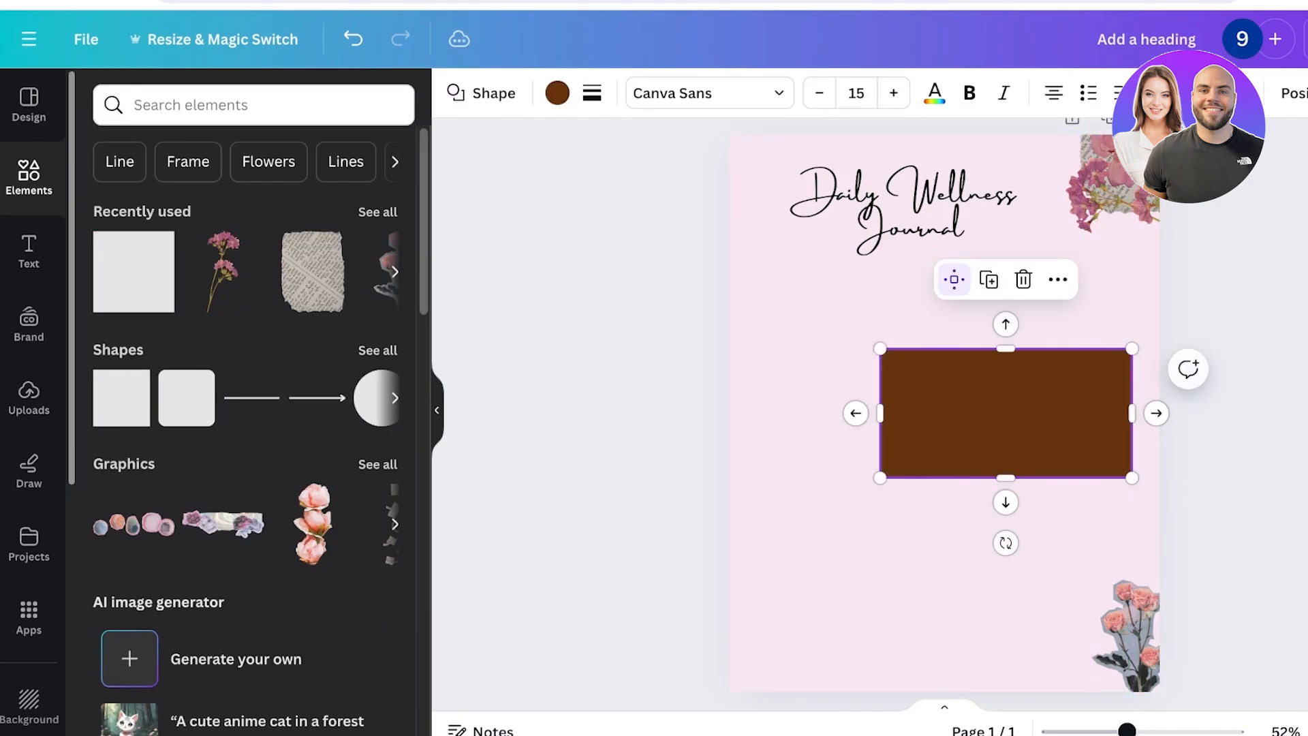
drag(1006, 476, 1018, 332)
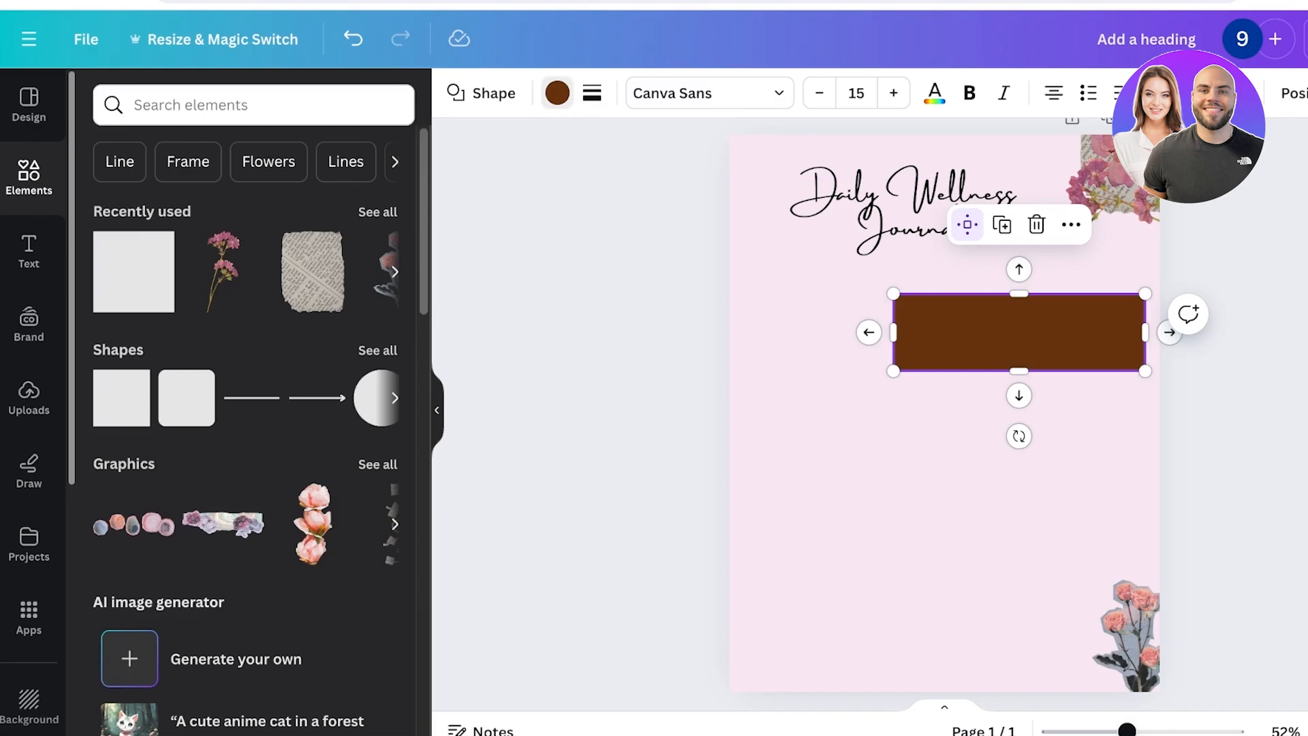
Step: Fill the rectangle with the muted pink #D4AEC3
click(557, 93)
click(325, 216)
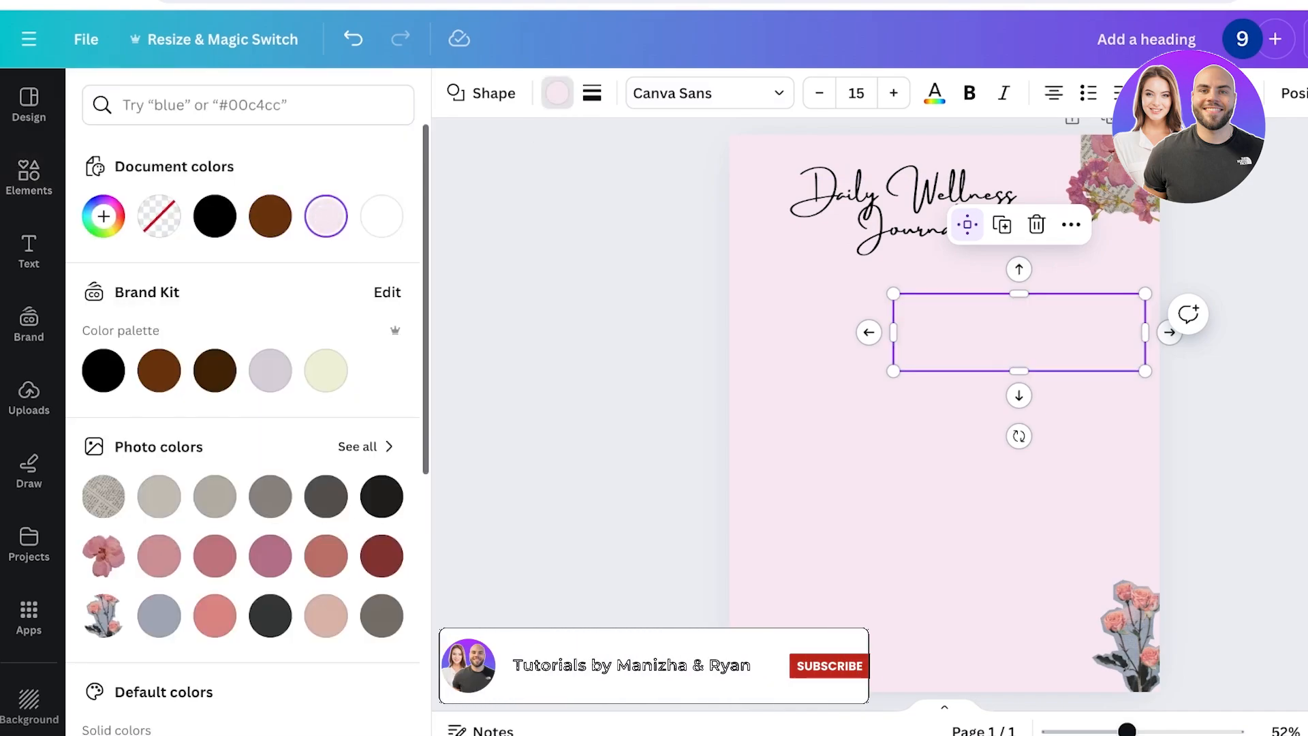
click(104, 216)
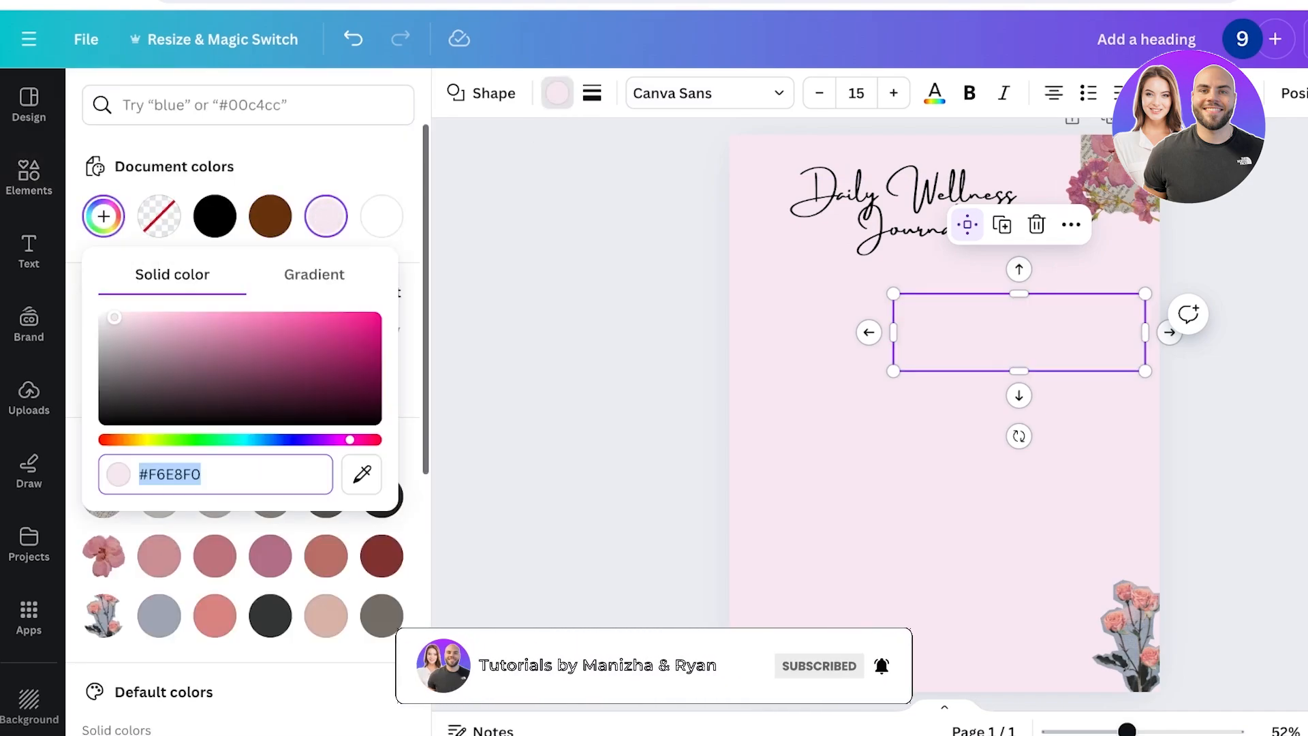
drag(114, 317, 145, 329)
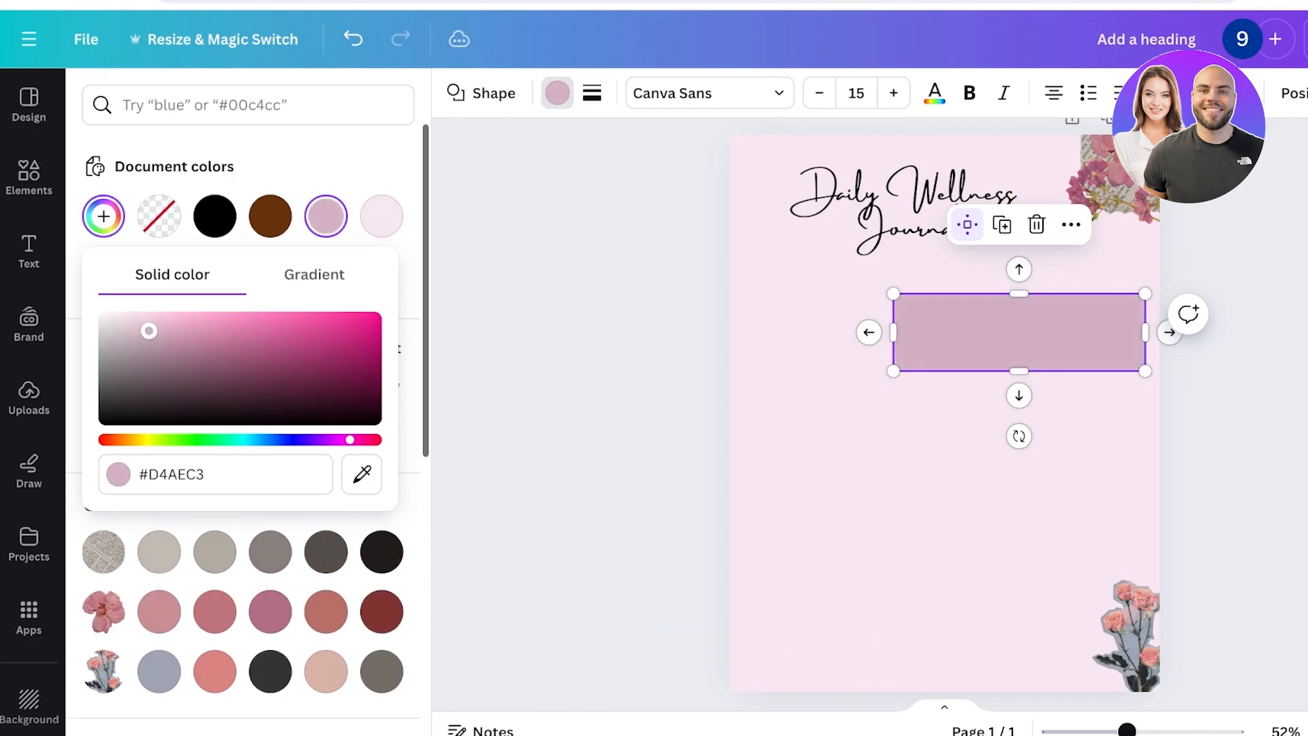
click(879, 463)
click(1018, 332)
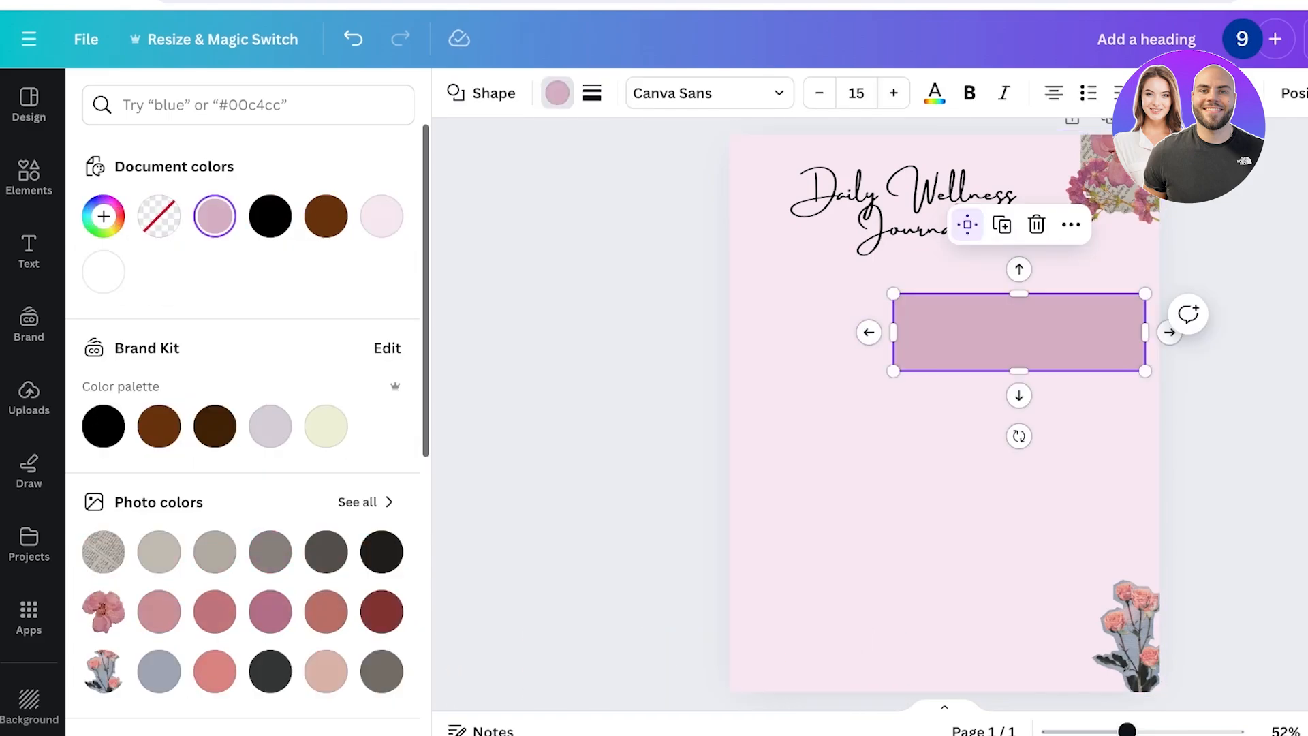
Step: Brighten the rectangle's fill to a light pink close to #F1C4DD
click(215, 216)
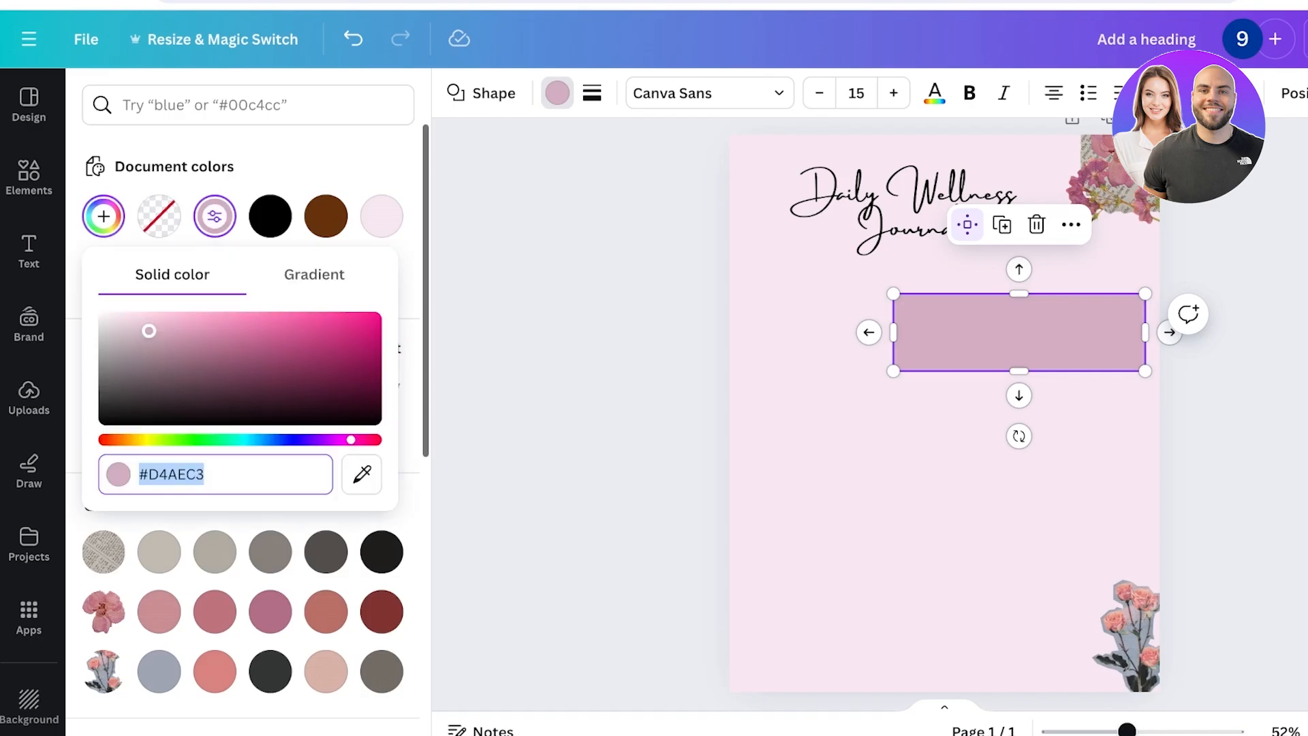
text(#F6CCE3)
key(Return)
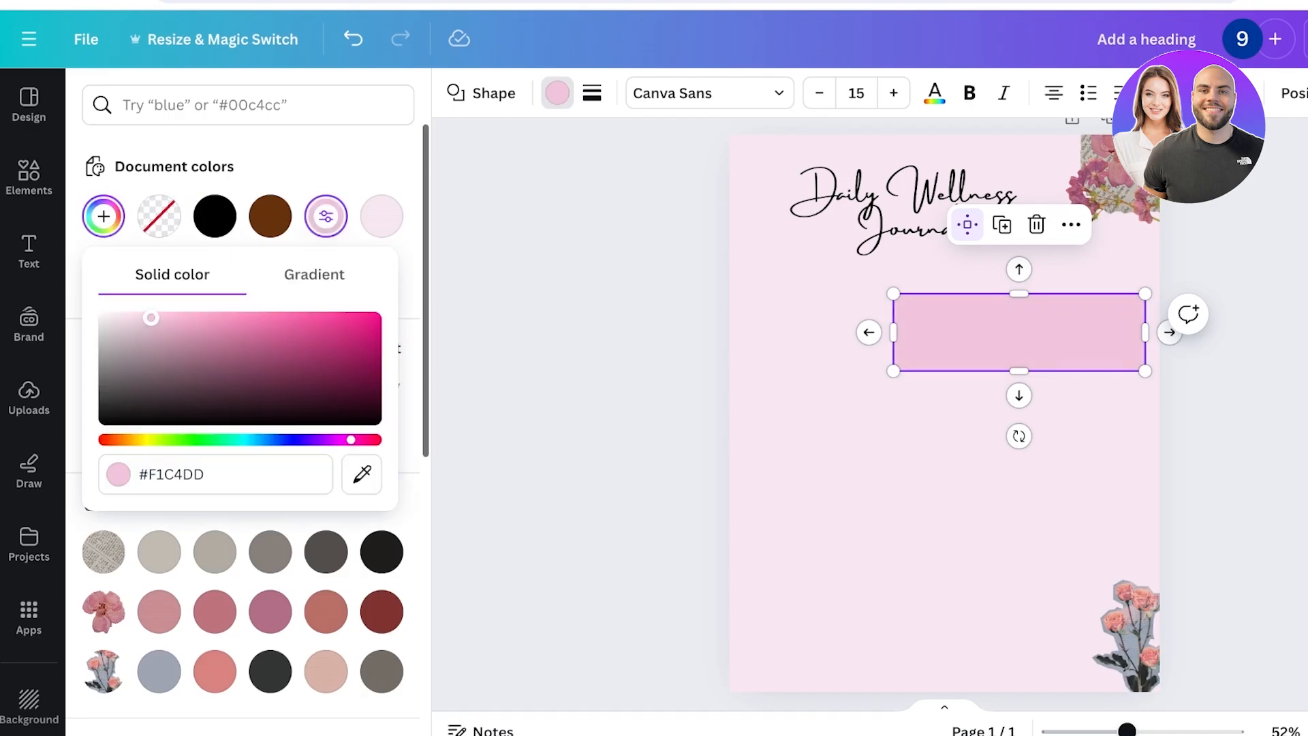
drag(151, 317, 155, 317)
click(906, 470)
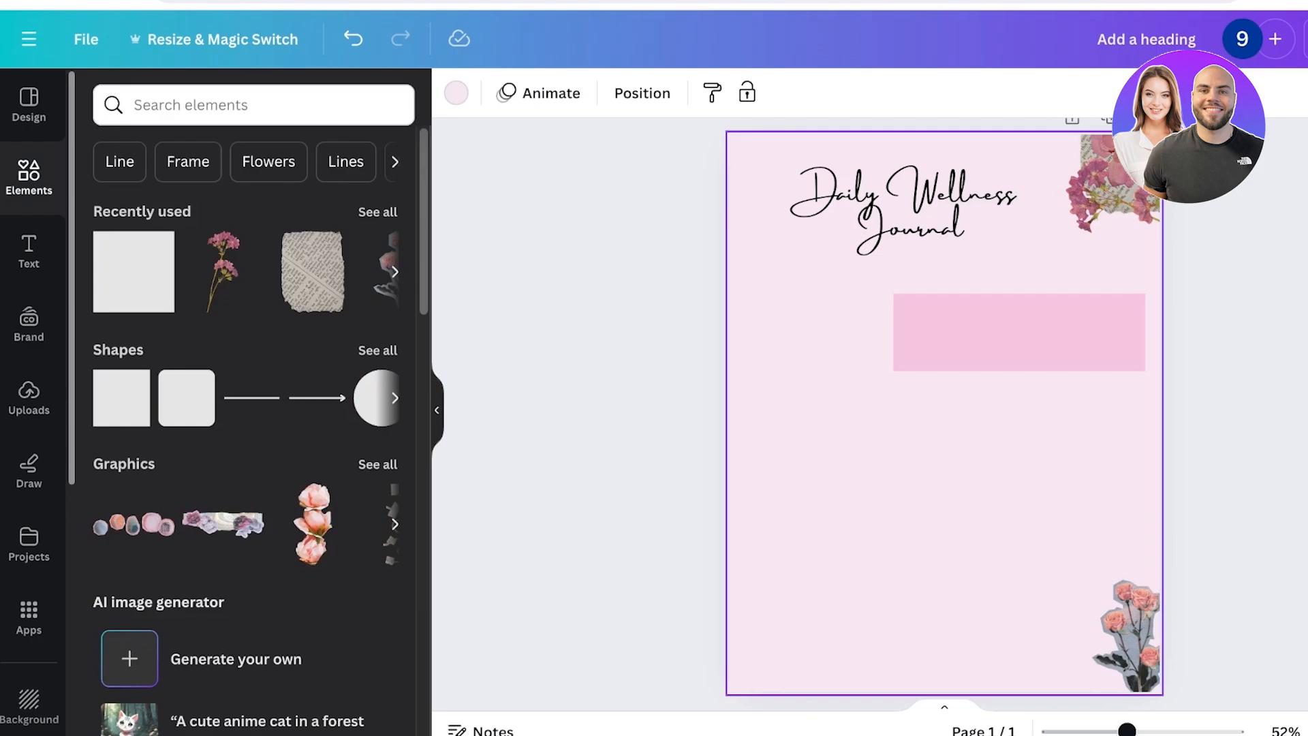
Step: Place a copy of the pink rectangle below the original and make it taller, aligned with it and reaching near the page's bottom edge
click(1020, 333)
drag(1019, 332, 1020, 392)
drag(1020, 437, 1020, 468)
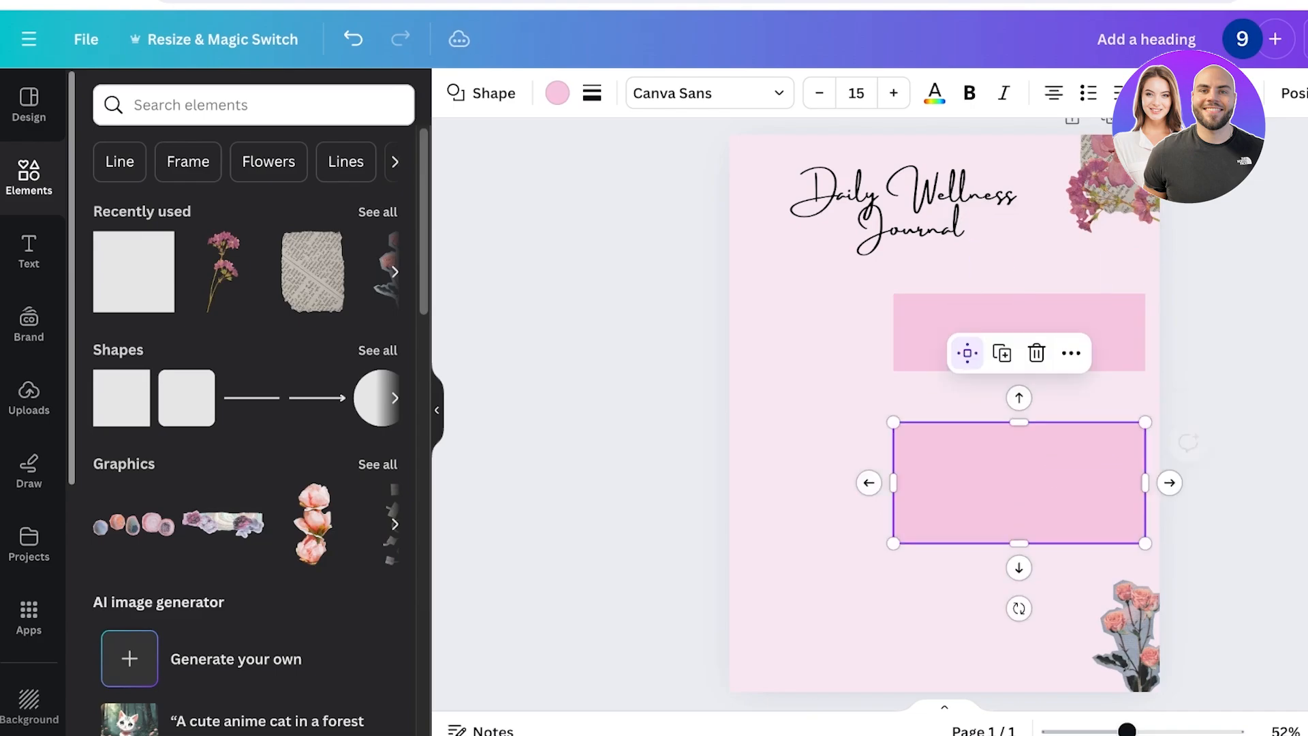
drag(1019, 543, 1019, 594)
drag(1110, 508, 1097, 579)
click(1146, 640)
drag(1008, 579, 1022, 585)
click(1230, 470)
Step: Make the upper rectangle taller, then turn a copy of it into a narrow full-height column along the page's left side
click(1019, 332)
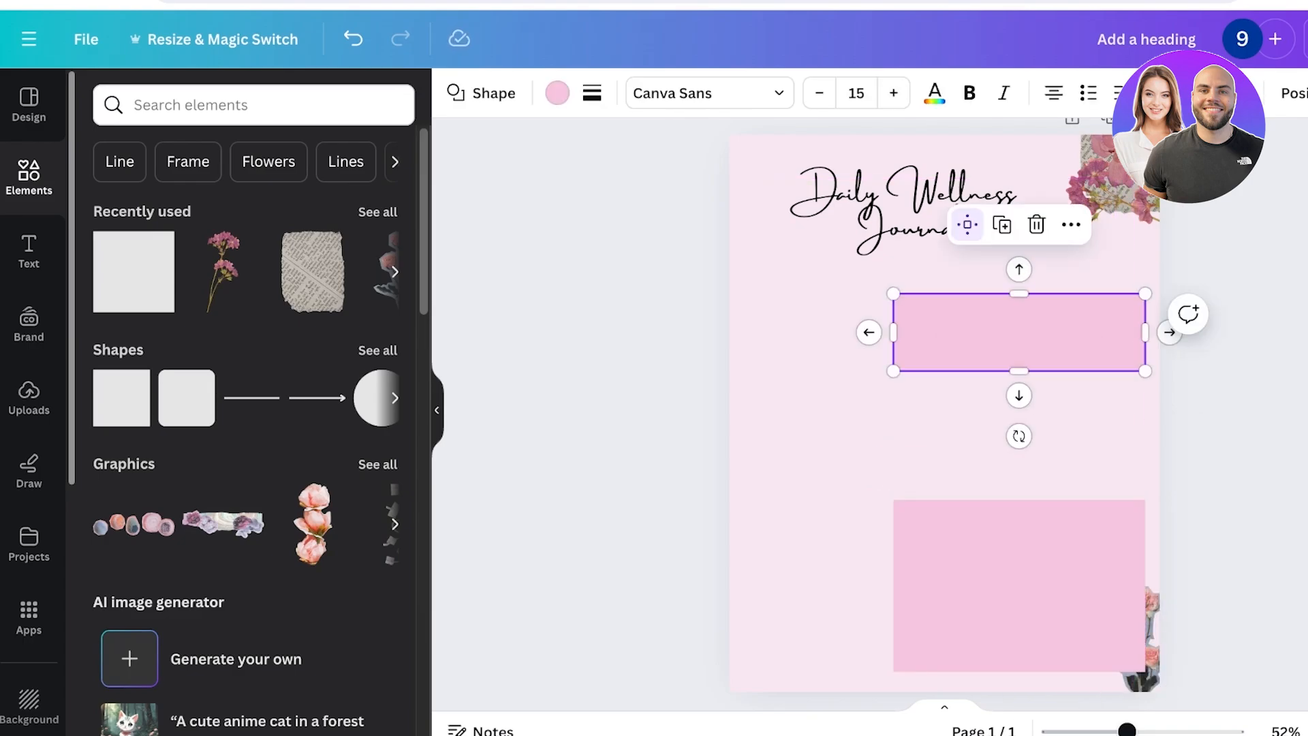
drag(1019, 332, 1019, 425)
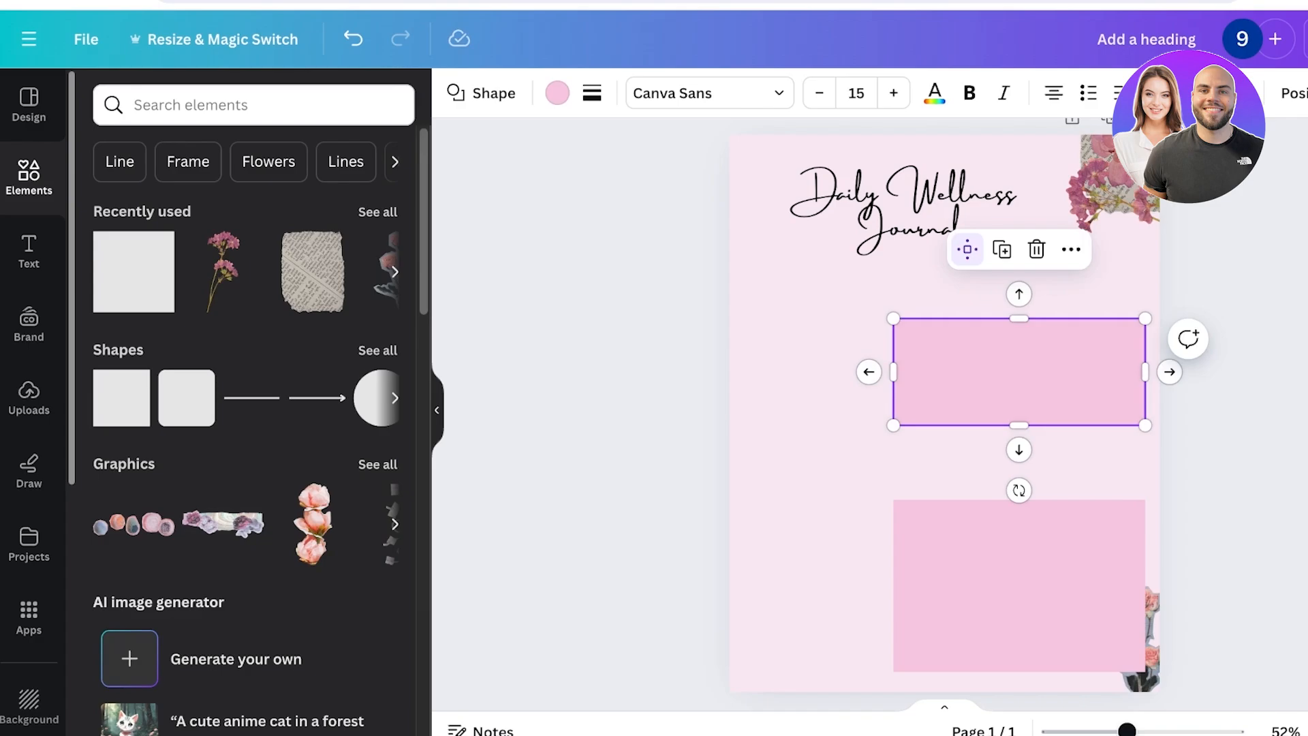
key(ctrl+d)
drag(1027, 380, 925, 360)
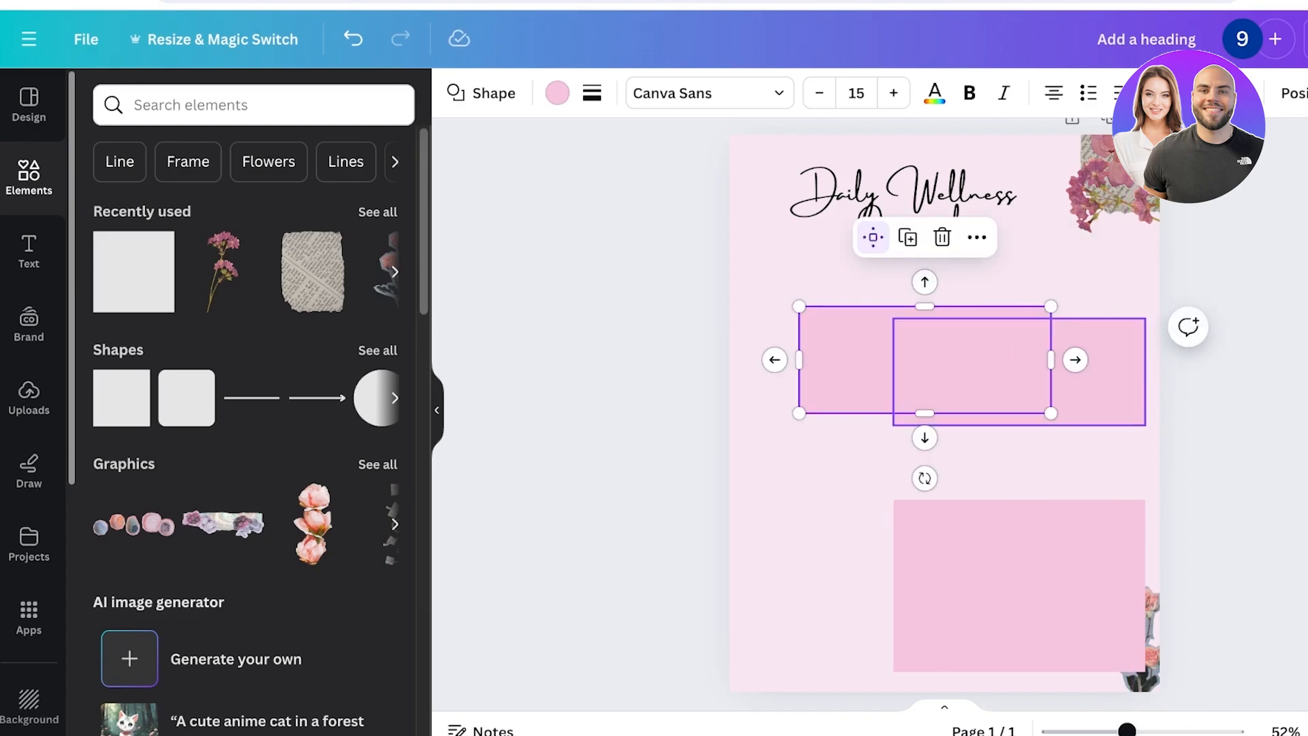
drag(1051, 359, 865, 372)
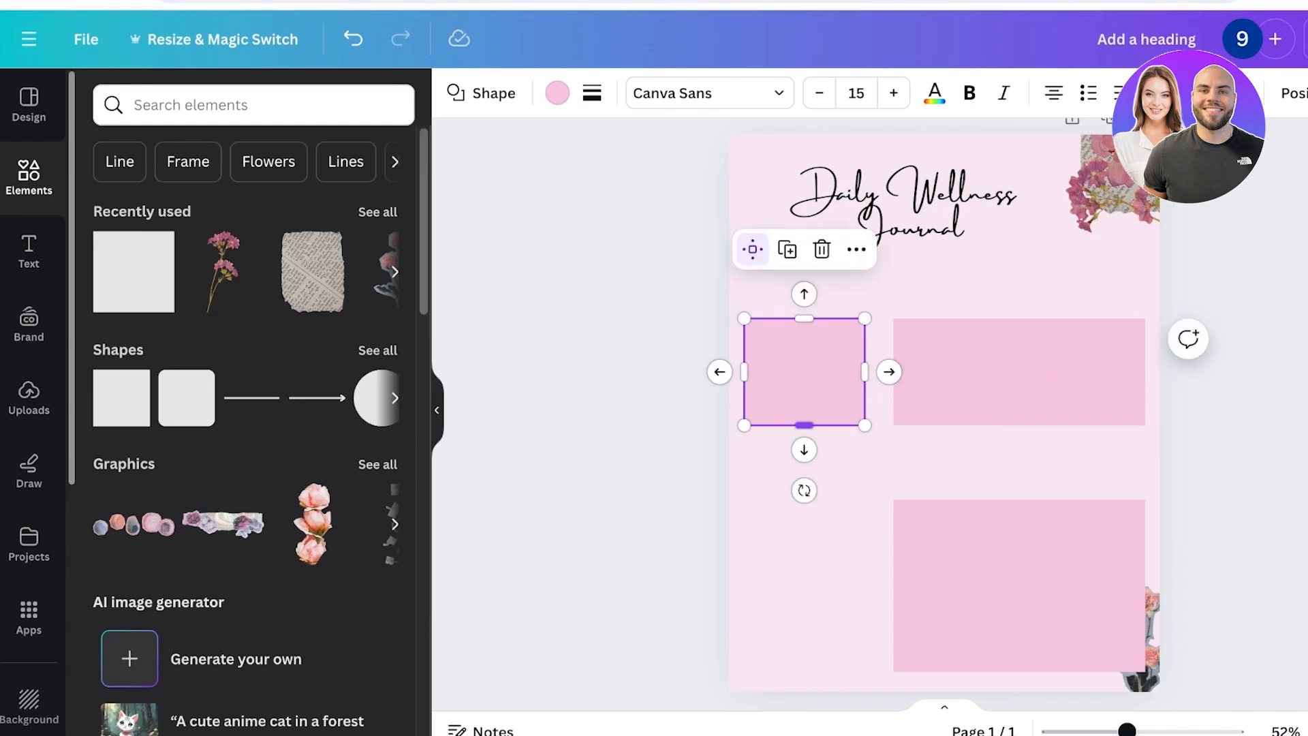
mouse_move(804, 425)
mouse_down()
mouse_move(804, 671)
mouse_move(804, 391)
mouse_move(804, 425)
mouse_up()
drag(804, 425, 804, 671)
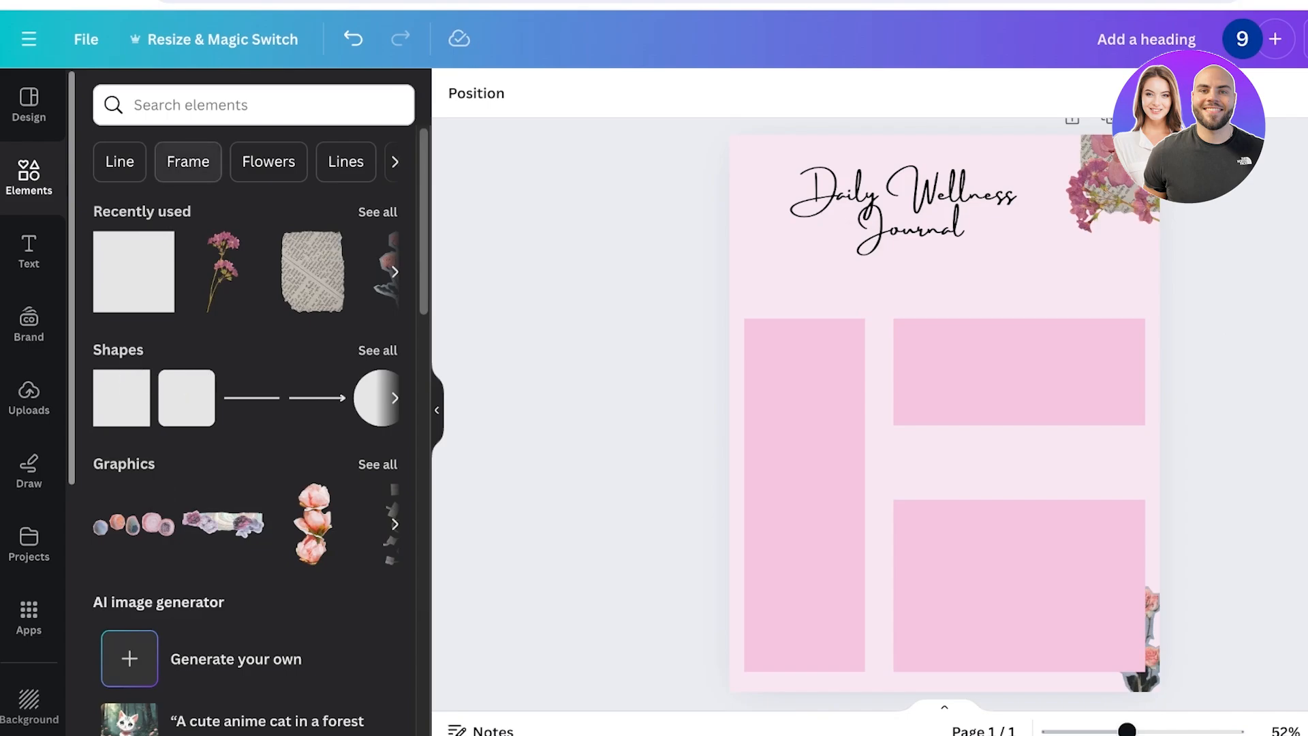
Step: Add a heading reading "Date :" and apply the document's Subheading text style in Amsterdam Three
click(29, 252)
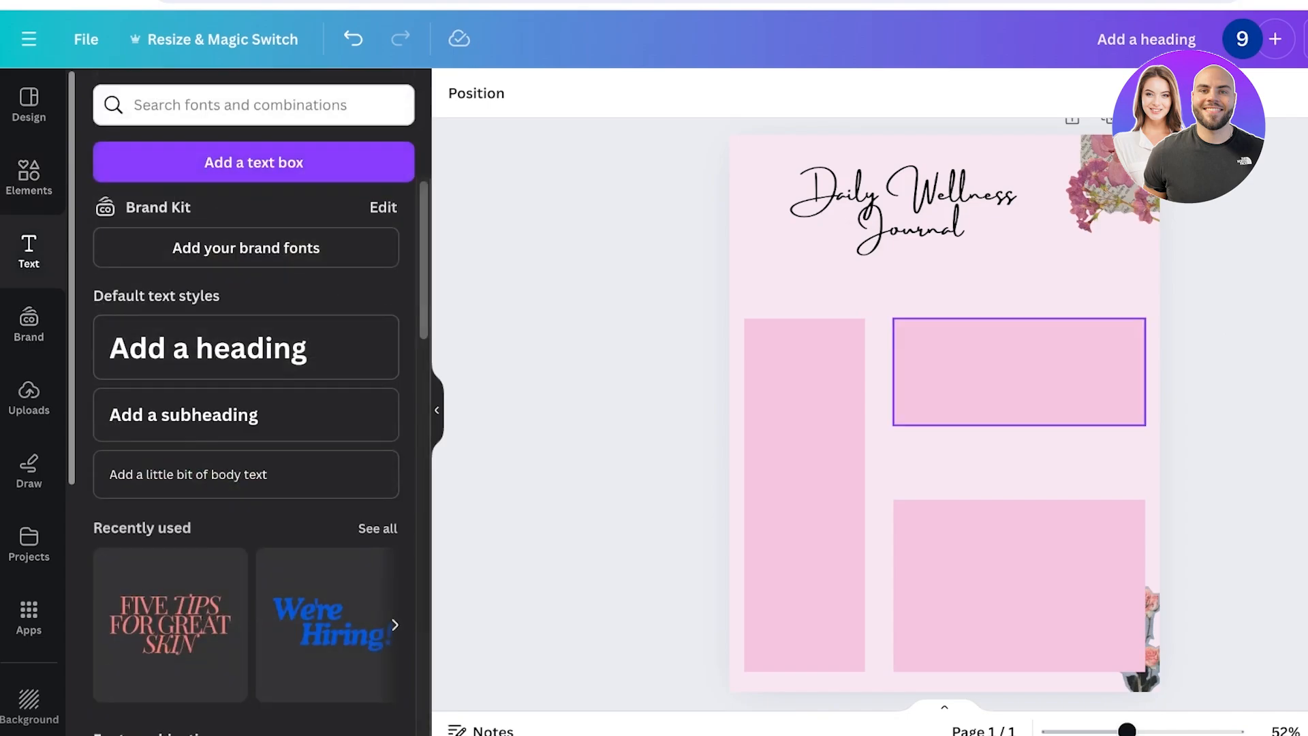
click(1019, 372)
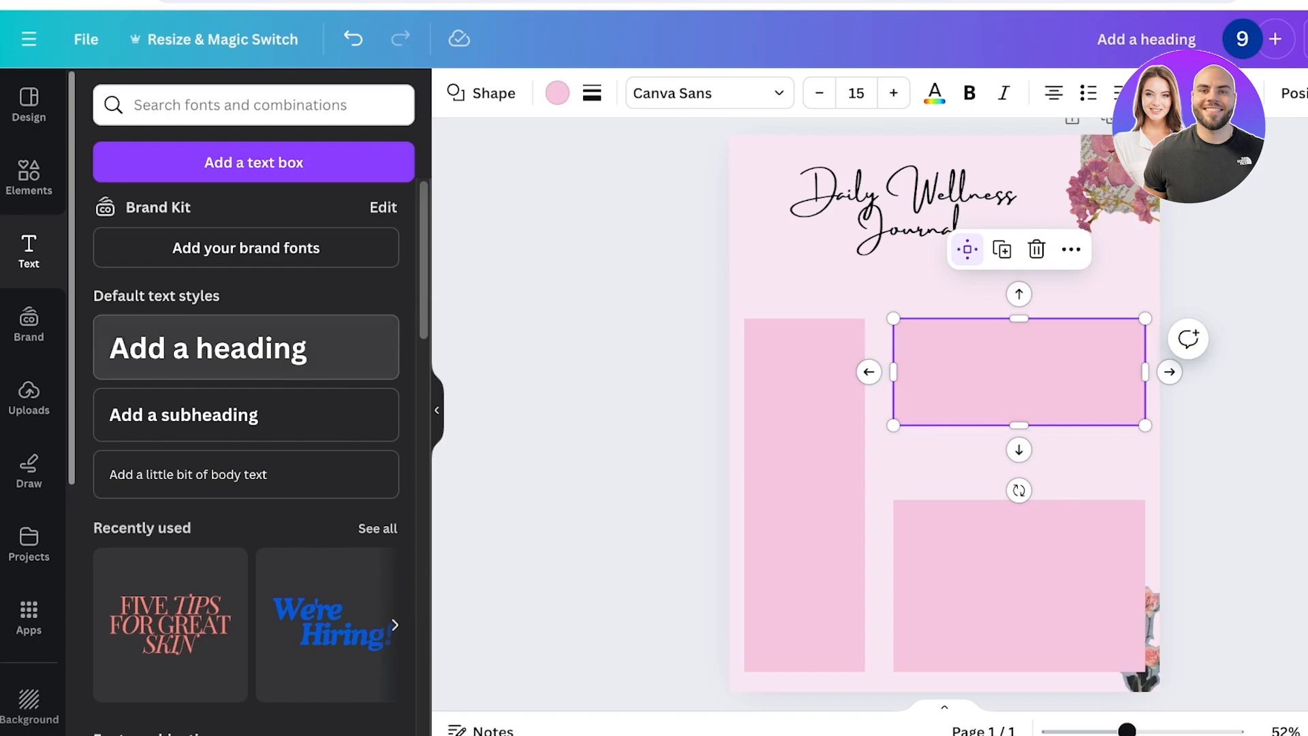
click(208, 348)
text(Date :)
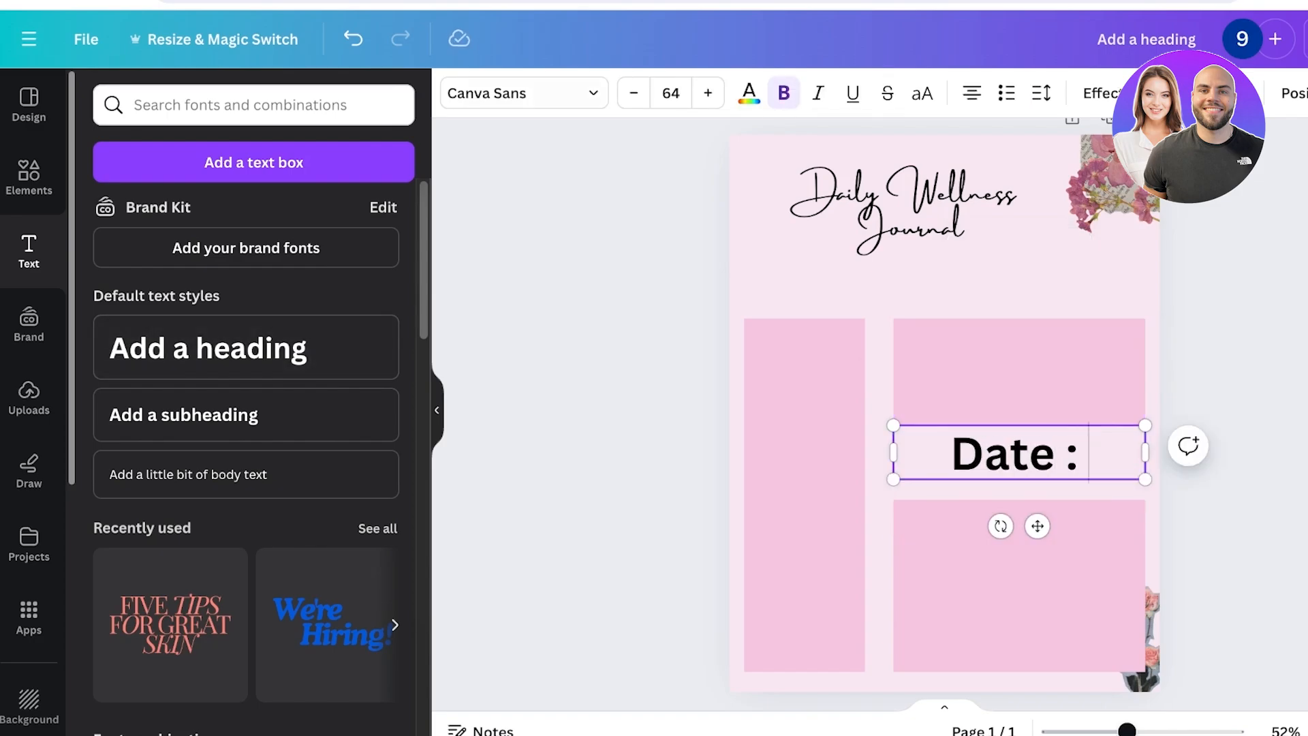
click(523, 92)
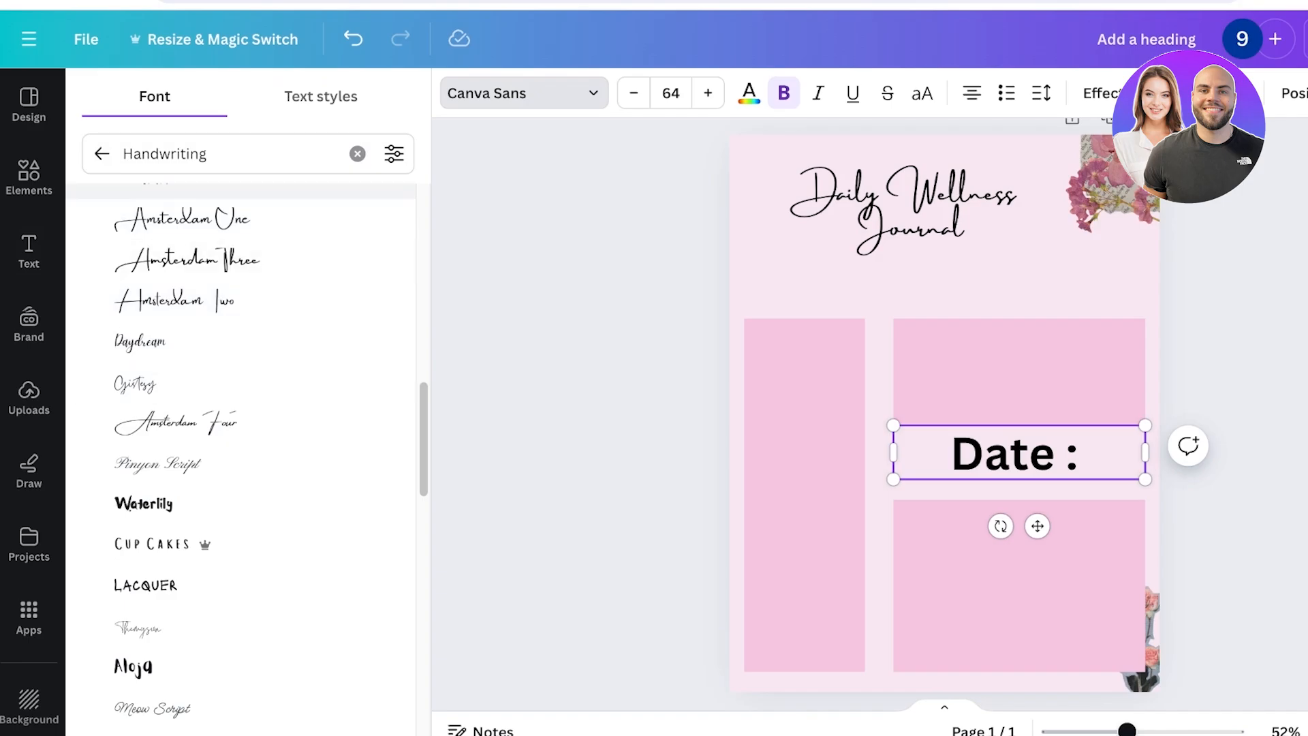
click(320, 96)
click(129, 335)
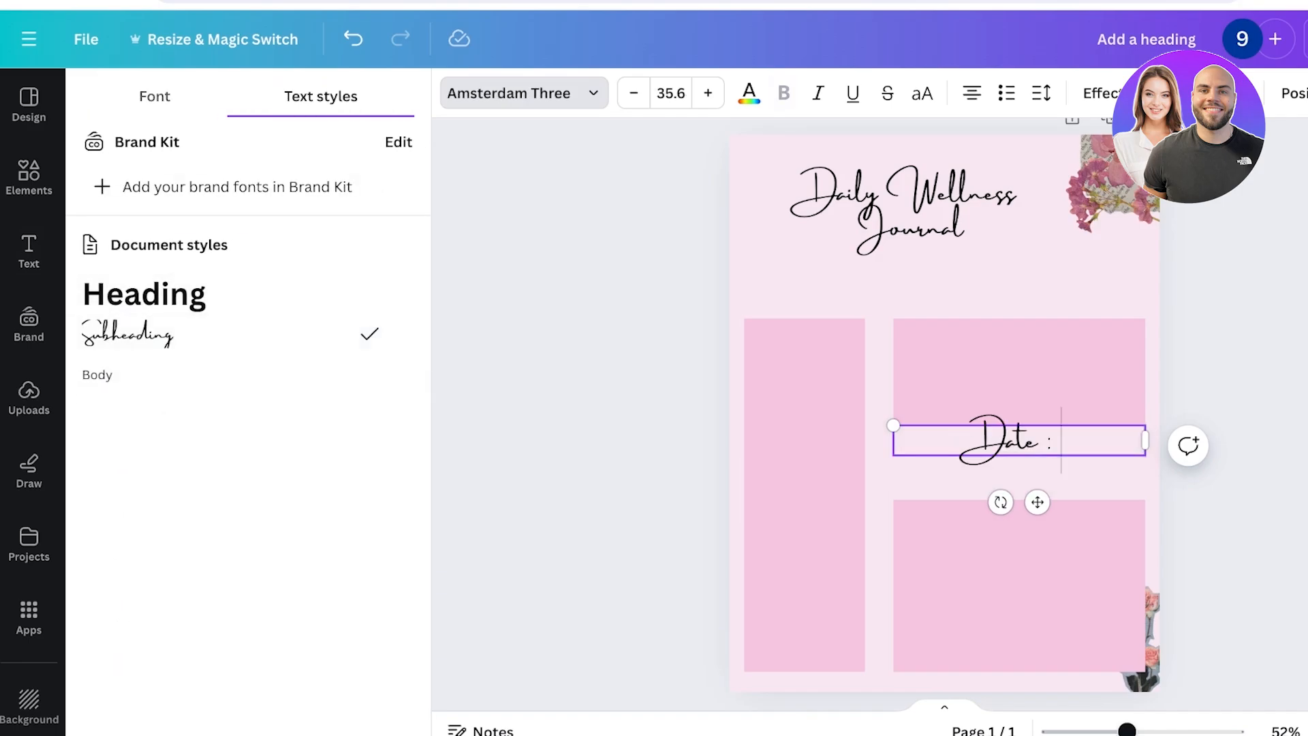
click(879, 287)
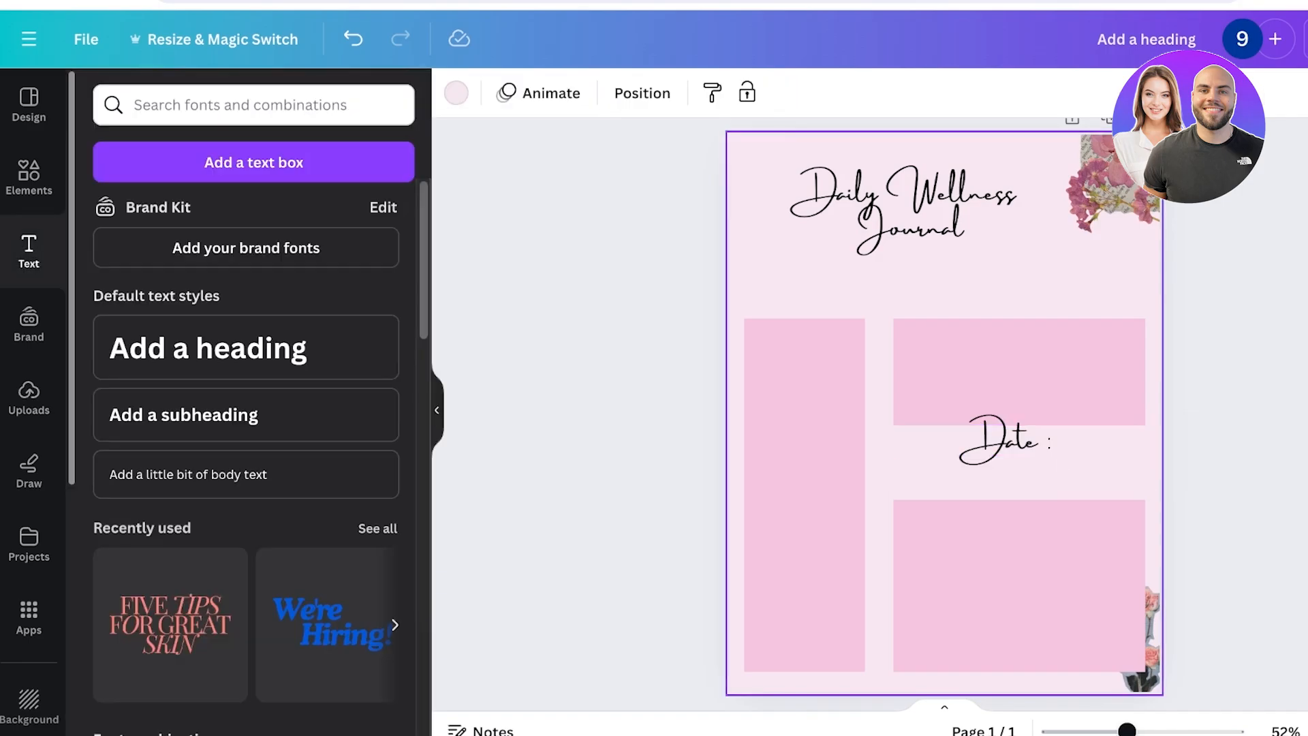
Step: Shrink the "Date :" text to font size 17.8 and place it beside the word "Journal", at the title's lower right
click(1011, 441)
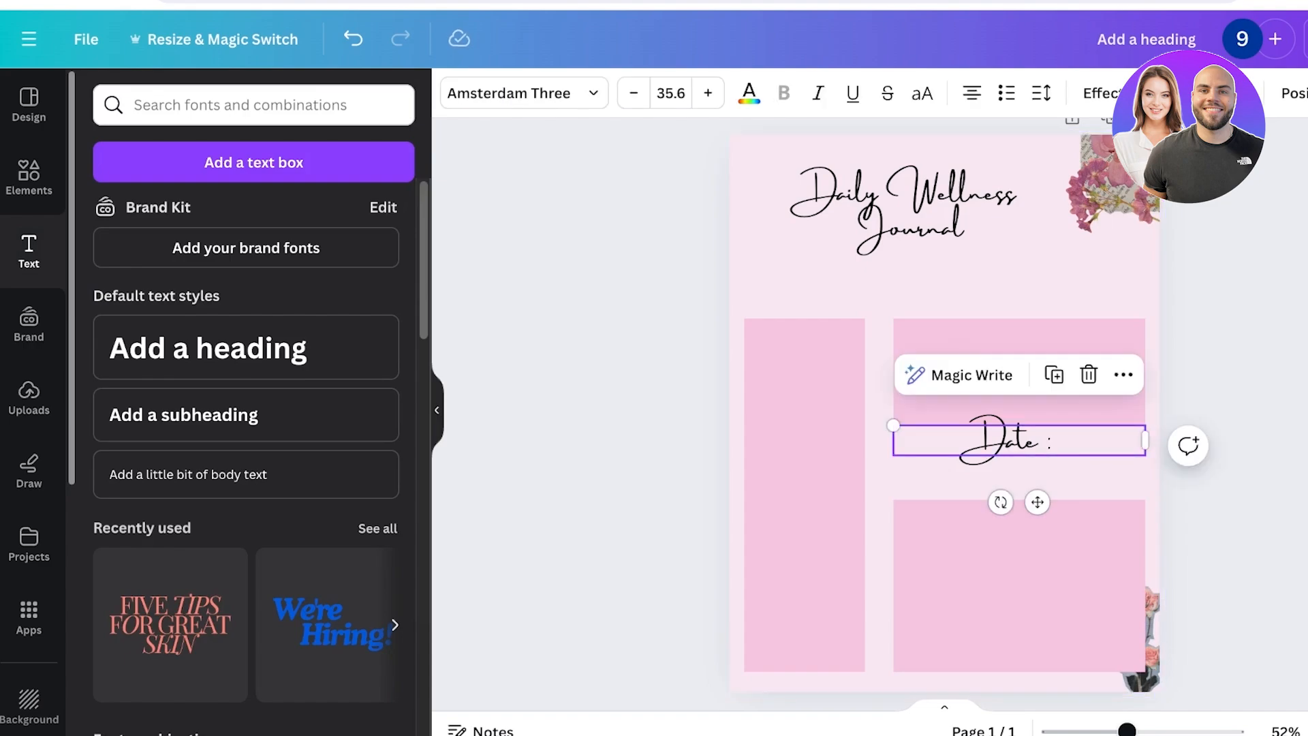
drag(1011, 441, 885, 282)
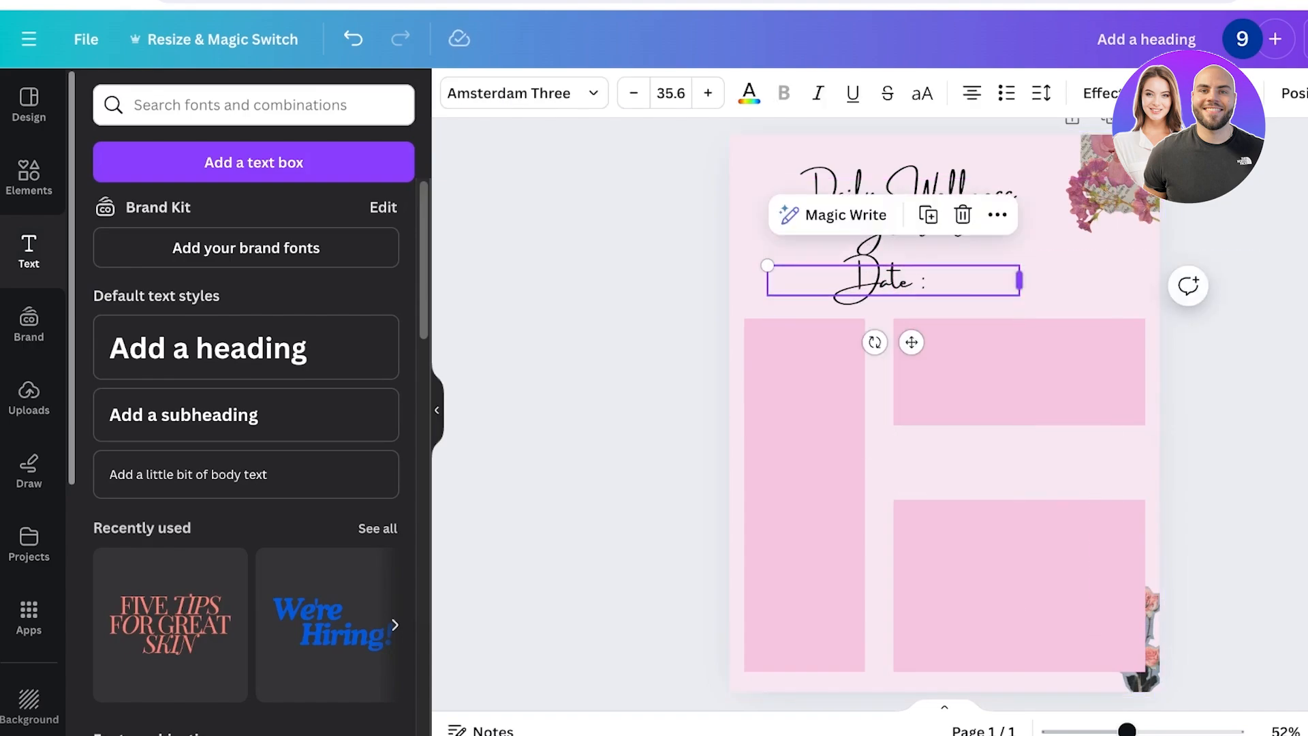
drag(1019, 280, 1029, 250)
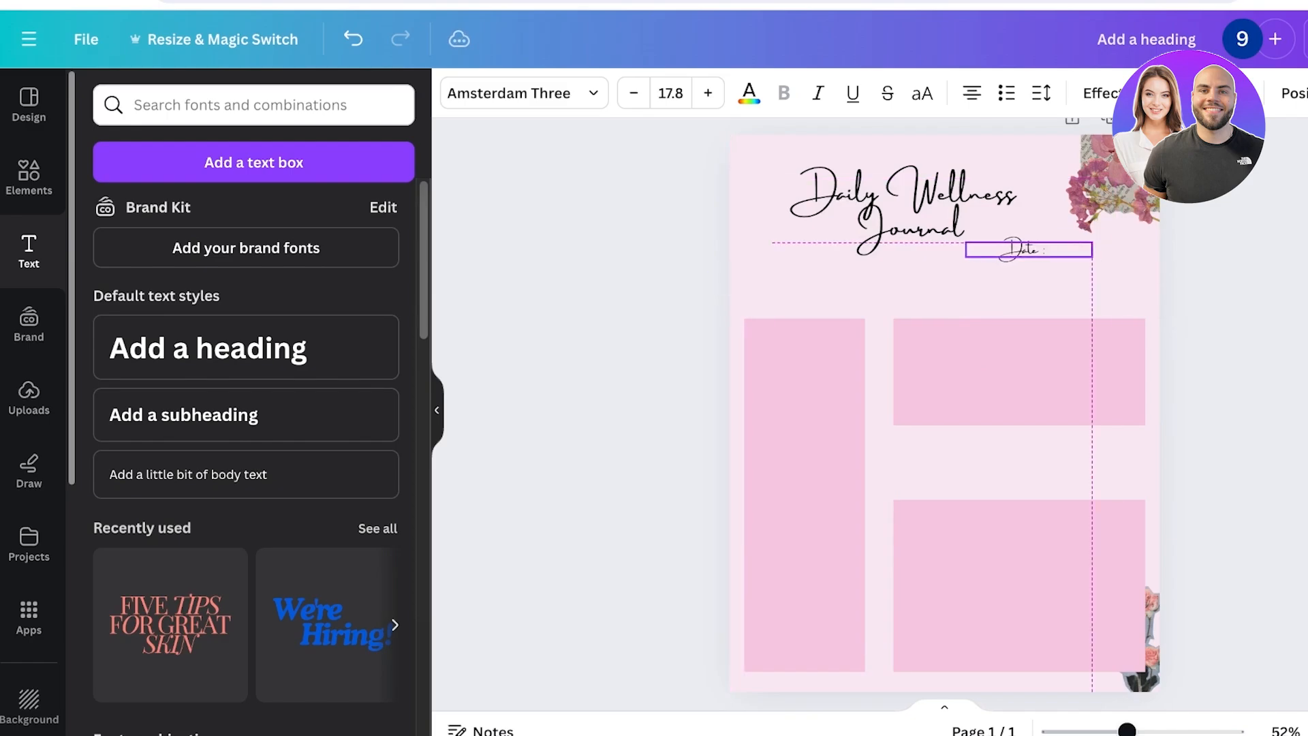
key(Escape)
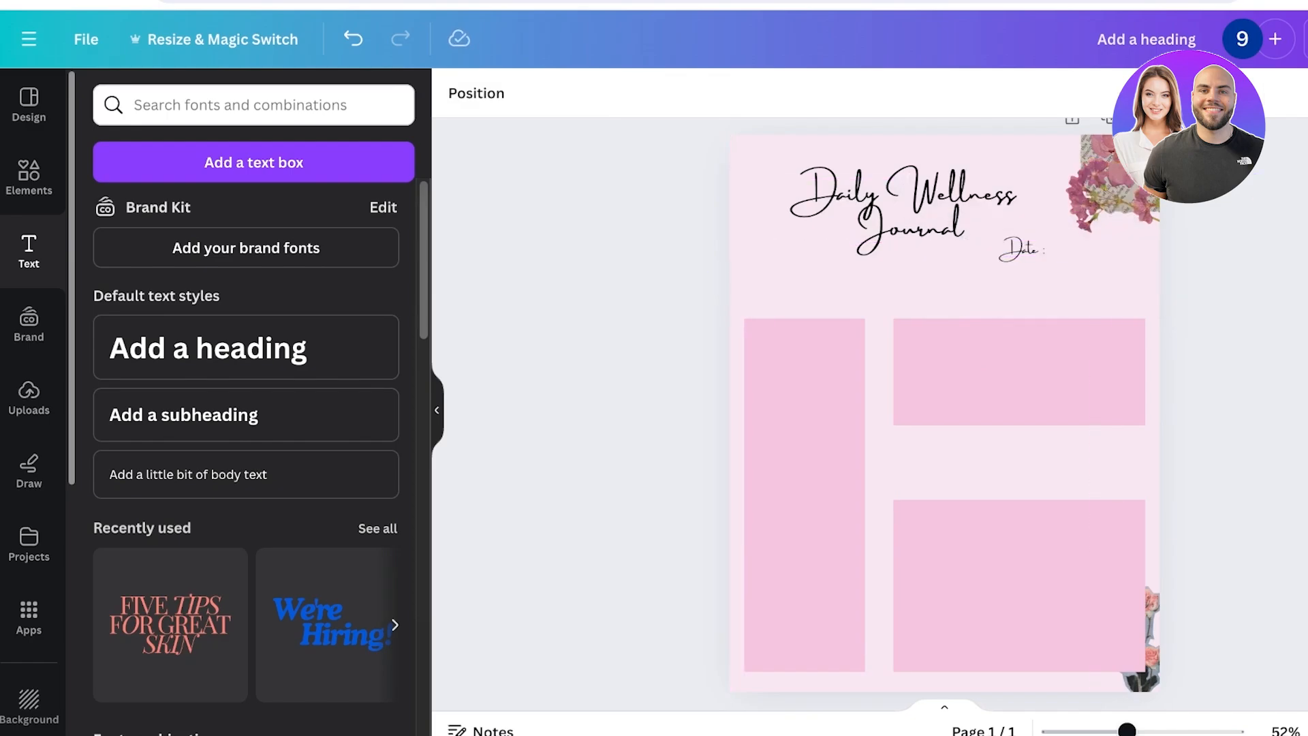
click(1028, 250)
mouse_move(1029, 250)
mouse_down()
mouse_move(1028, 153)
mouse_move(1039, 248)
mouse_move(1027, 232)
mouse_up()
Step: Shrink and reposition the "Daily Wellness Journal" title, and move the "Date :" label left to sit just below its right end
click(928, 216)
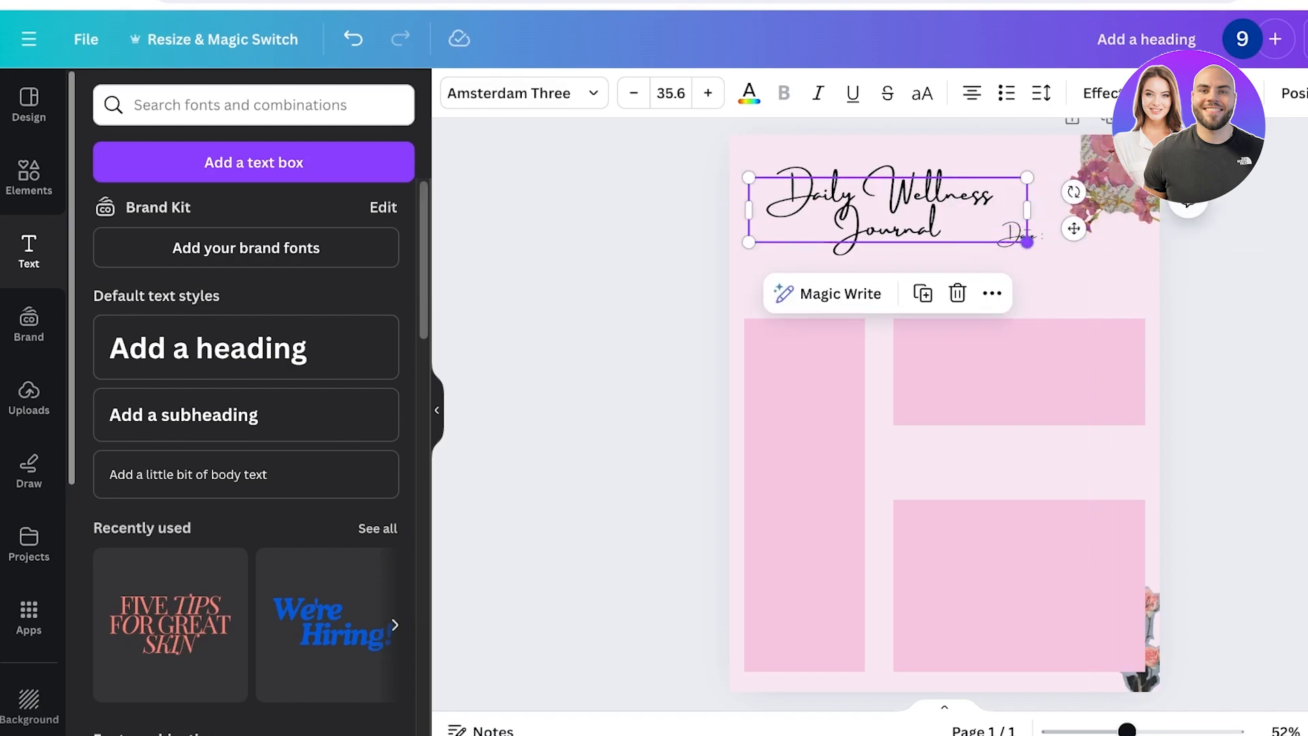
drag(1027, 243, 983, 233)
drag(865, 205, 889, 200)
drag(1022, 235, 992, 237)
click(1188, 253)
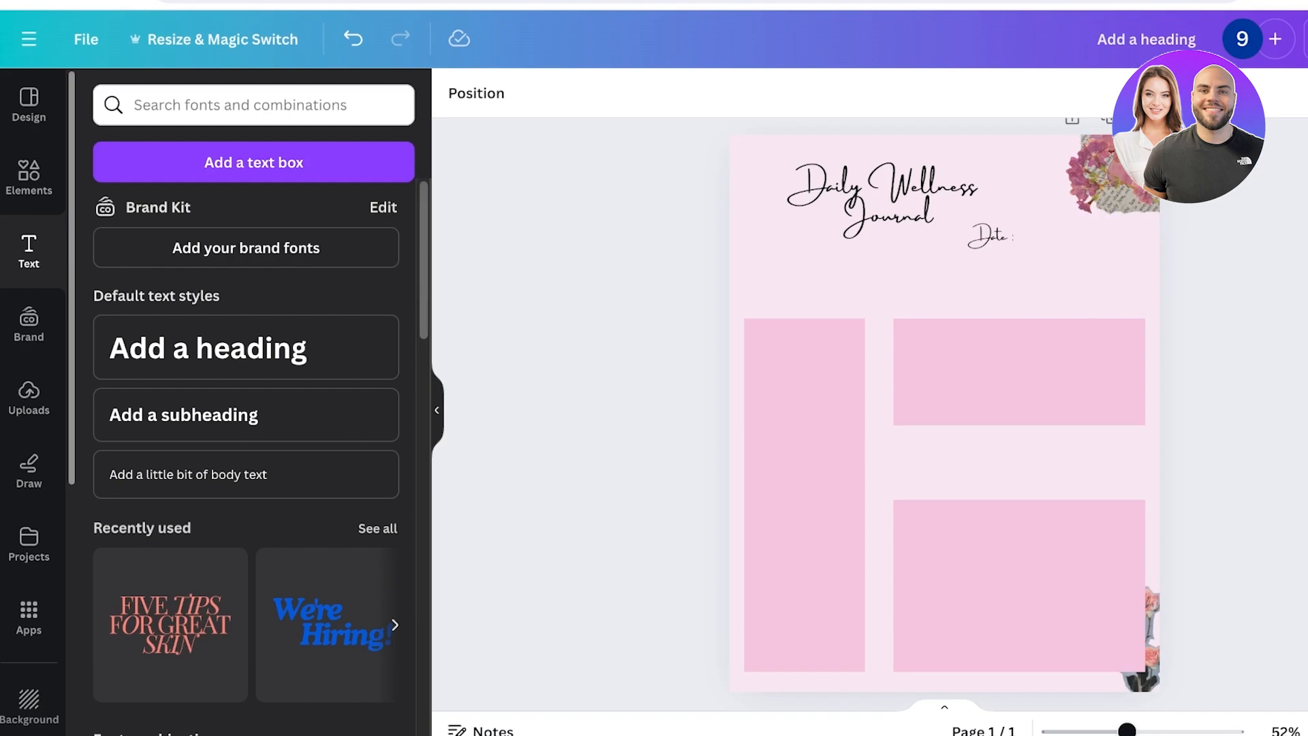
Step: Duplicate the "Date :" label, place the copy above the upper wide rectangle, and change its text to "Daily Affirmation"
click(994, 237)
key(ctrl+d)
drag(1000, 246, 1010, 289)
click(1011, 289)
double_click(1011, 289)
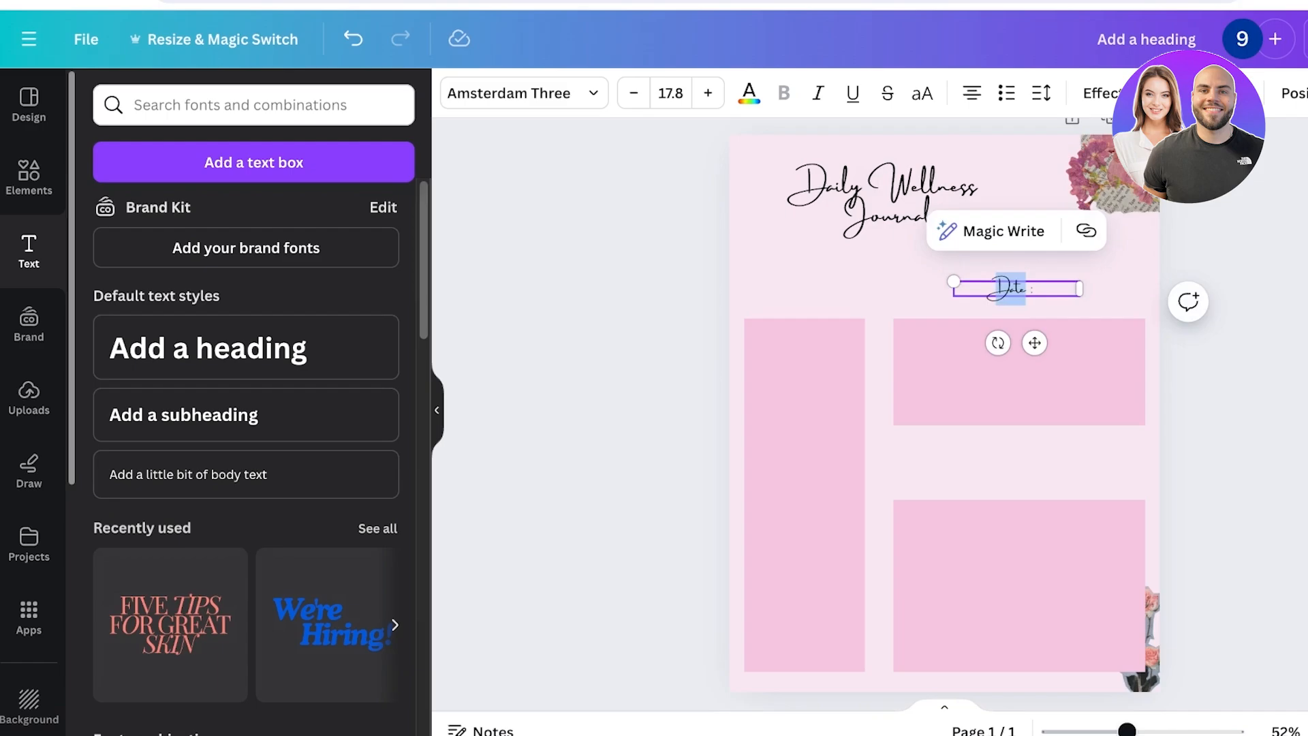
text(Daily Affirma)
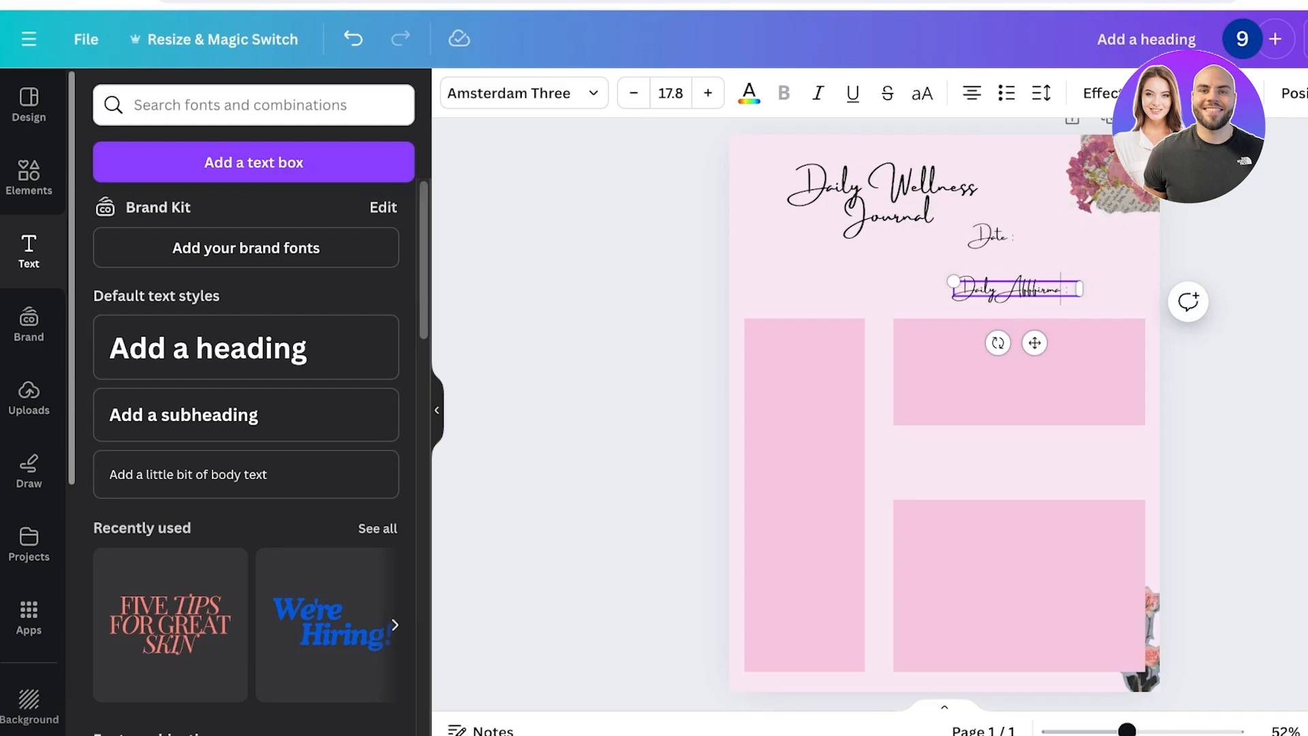
text(tion)
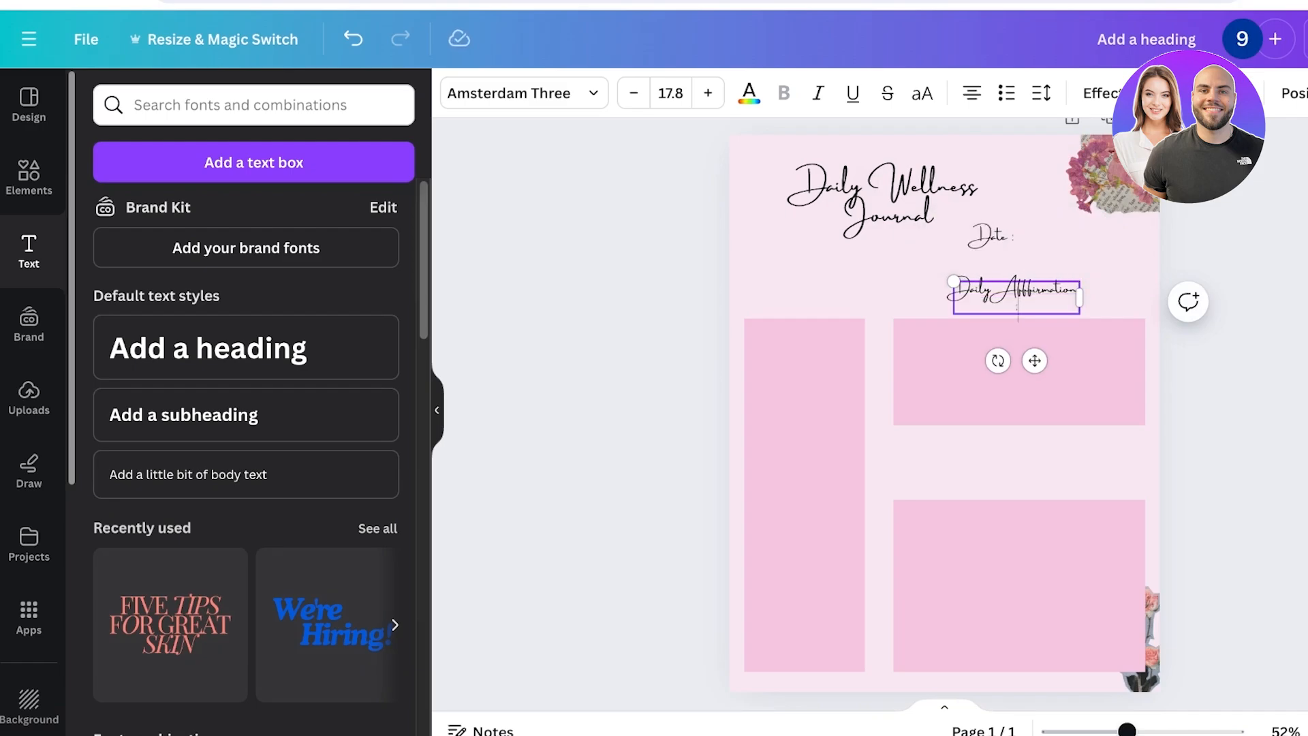
key(BackSpace)
click(1226, 368)
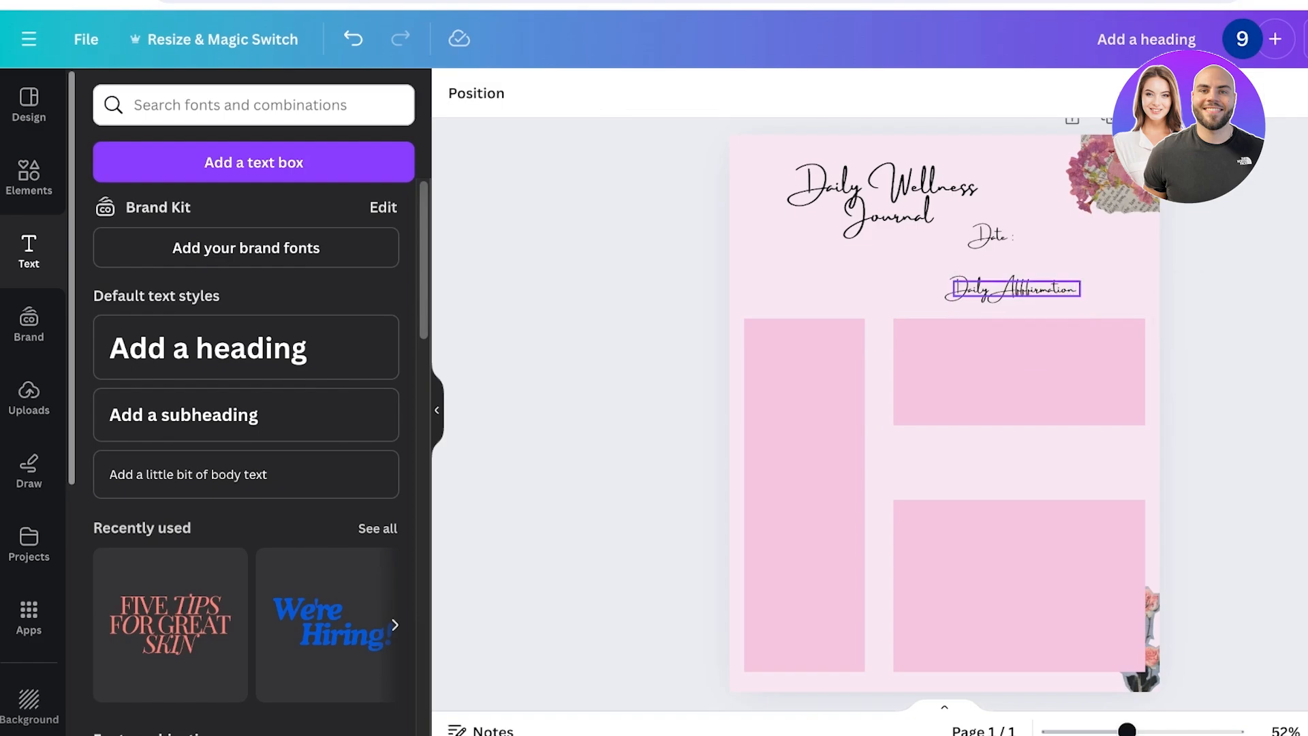
Step: Place a copy of the "Daily Affirmation" label above the lower wide rectangle and change its text to "Notes"
drag(1015, 289, 1027, 473)
key(ctrl+d)
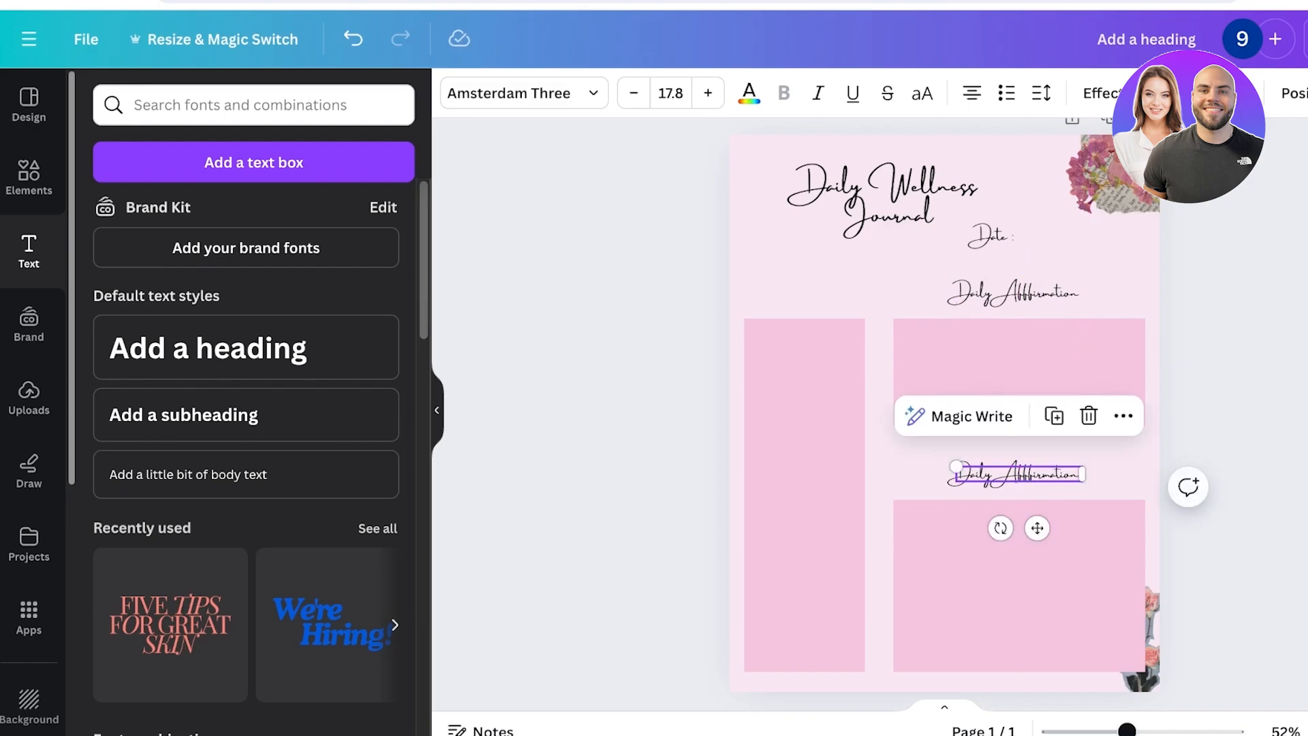
double_click(1026, 473)
text(Notes)
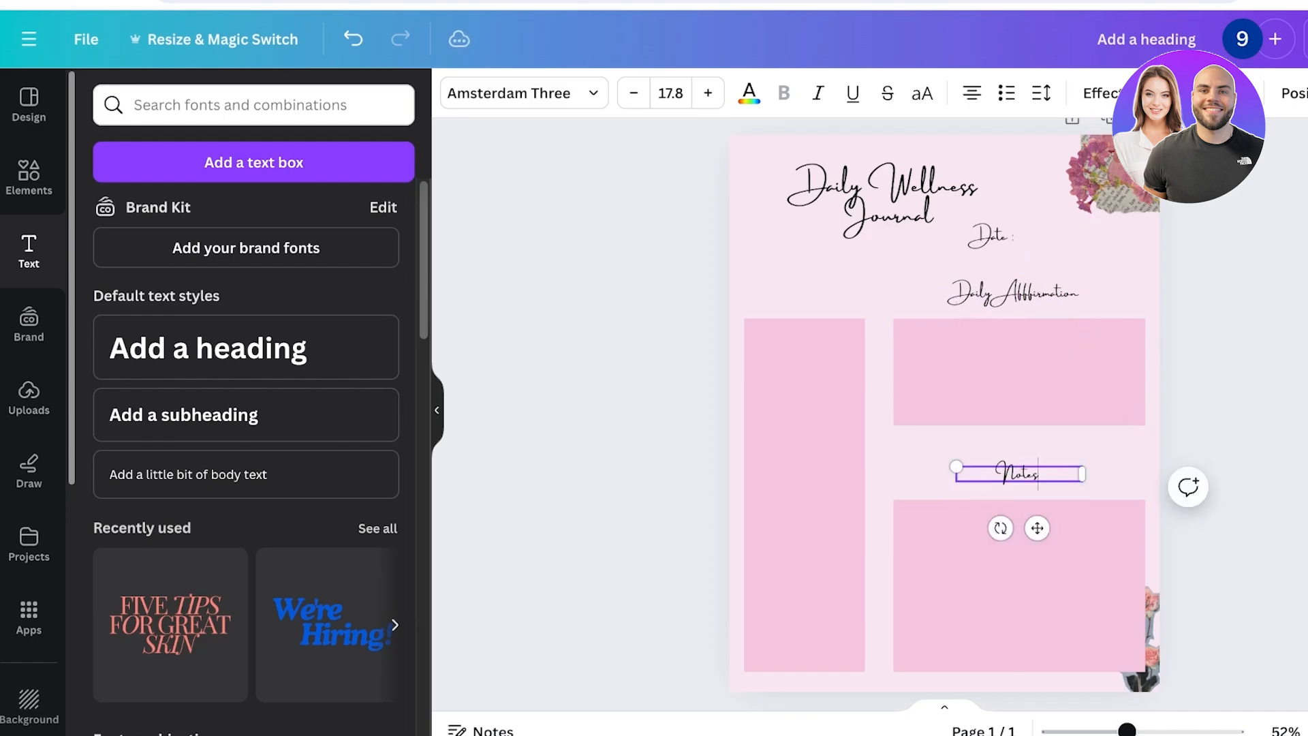
key(Escape)
click(1018, 473)
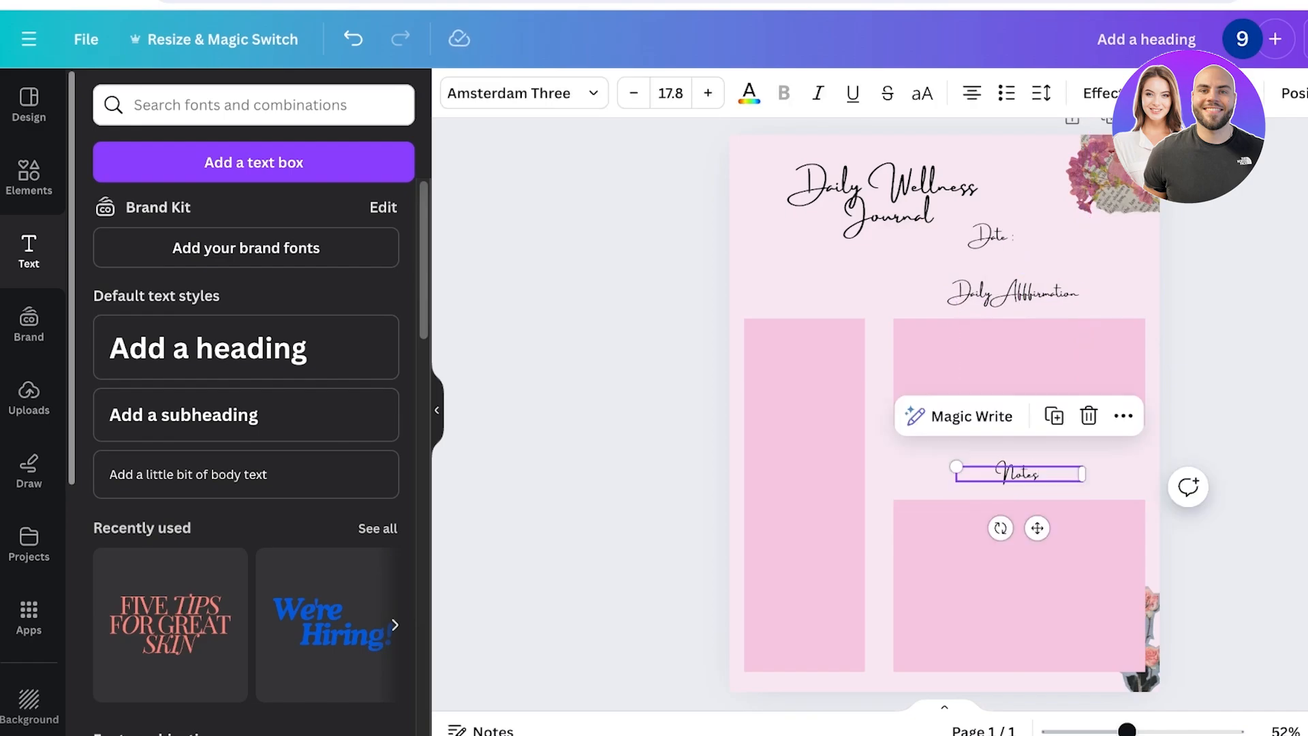
Step: Duplicate the "Notes" label, place the copy above the narrow tall column, and change its text to "Tasks"
key(ctrl+d)
drag(1023, 473, 808, 300)
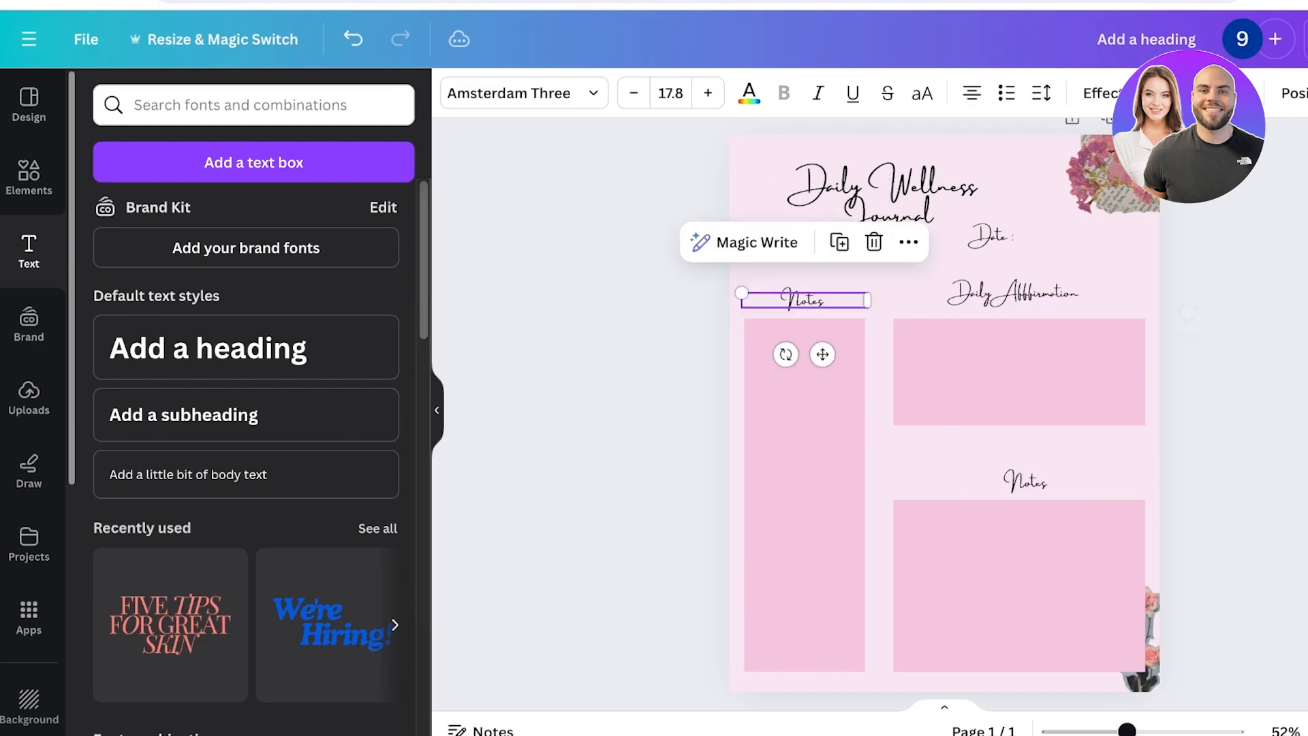
click(809, 300)
double_click(809, 300)
text(Tasks)
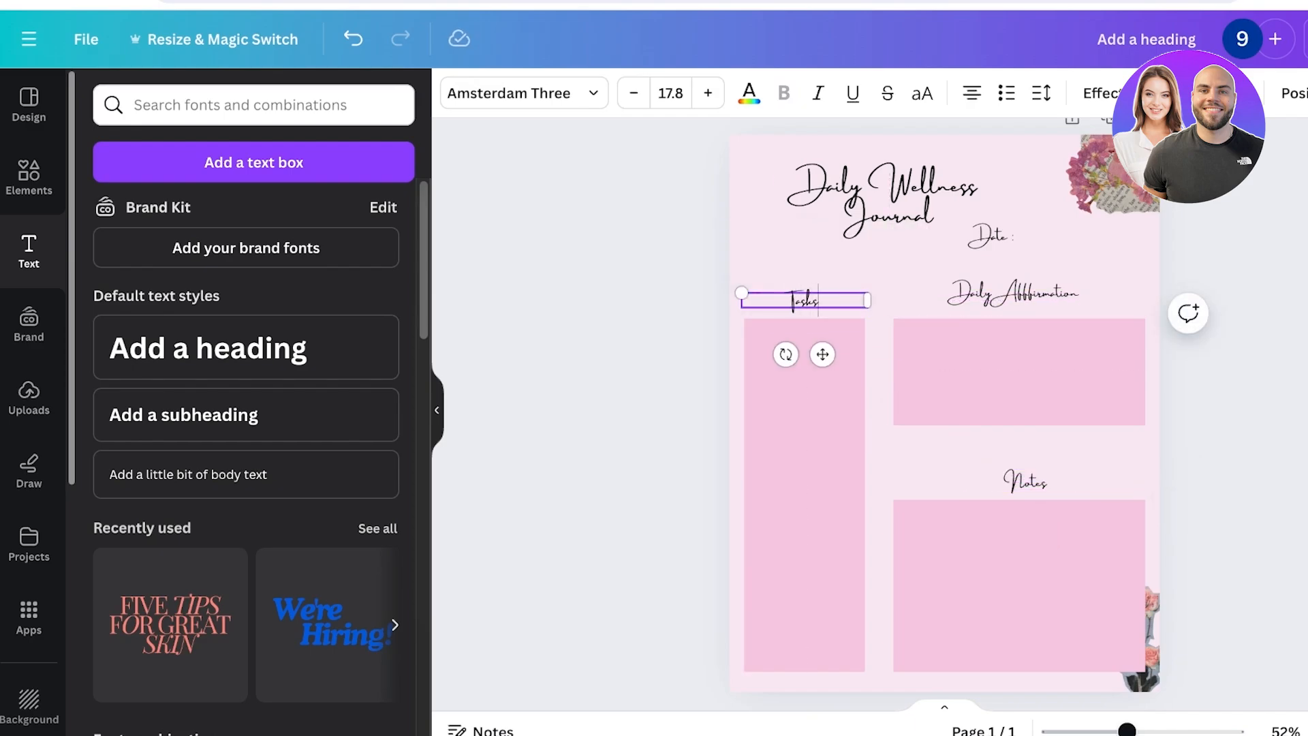
key(Escape)
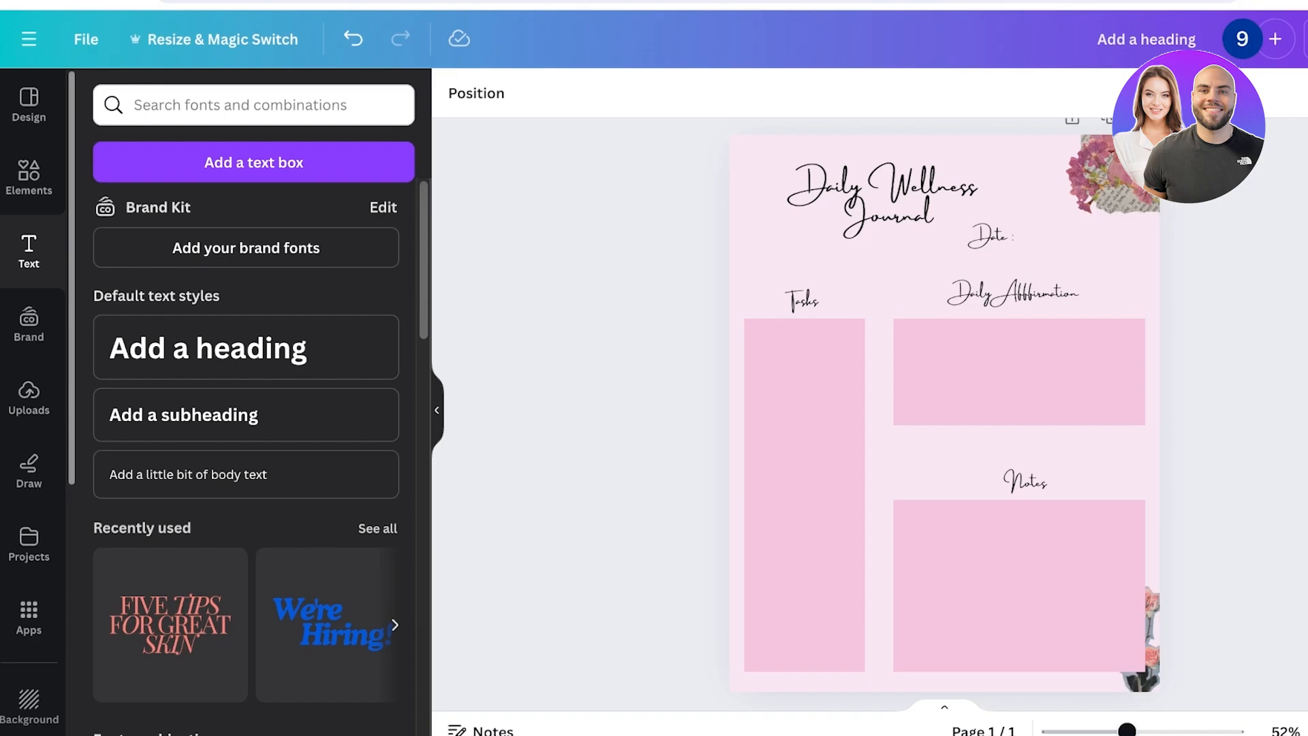
Step: Add a straight horizontal line, slightly shorter than the Daily Affirmation rectangle, and place it centred near that rectangle's upper edge
click(28, 177)
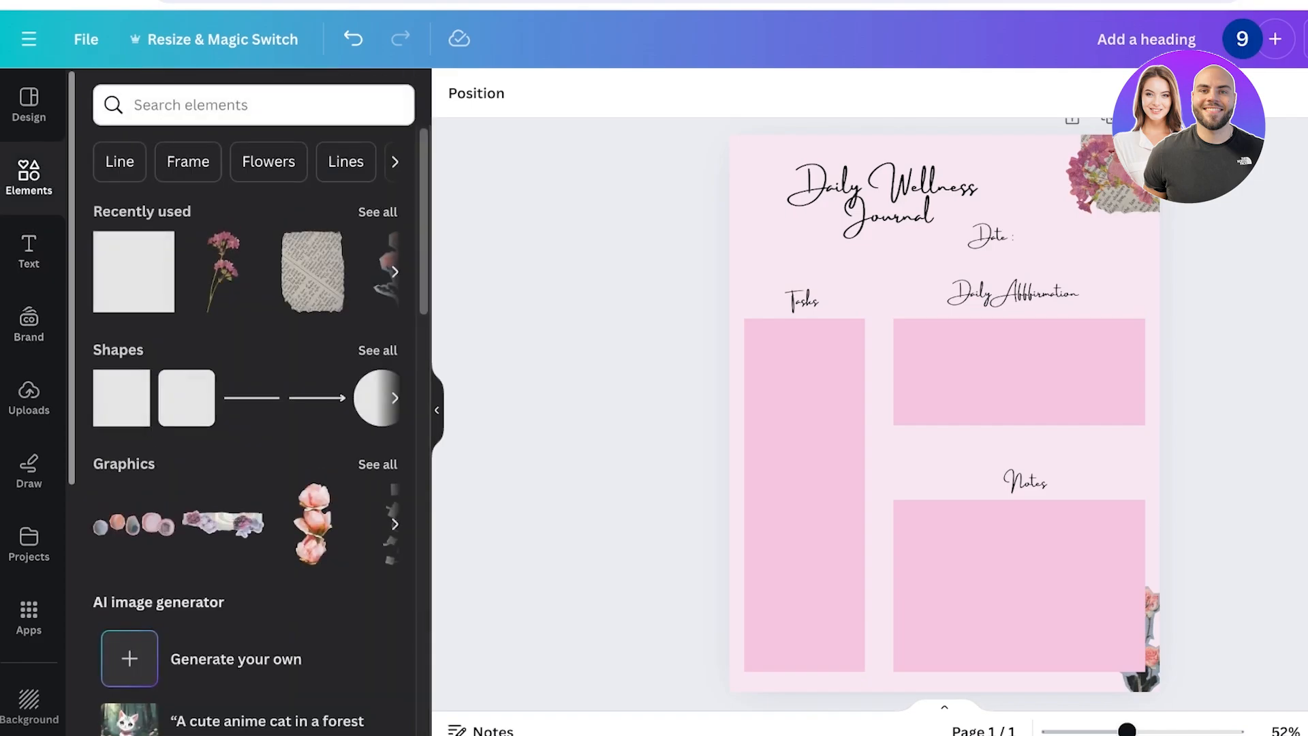
key(l)
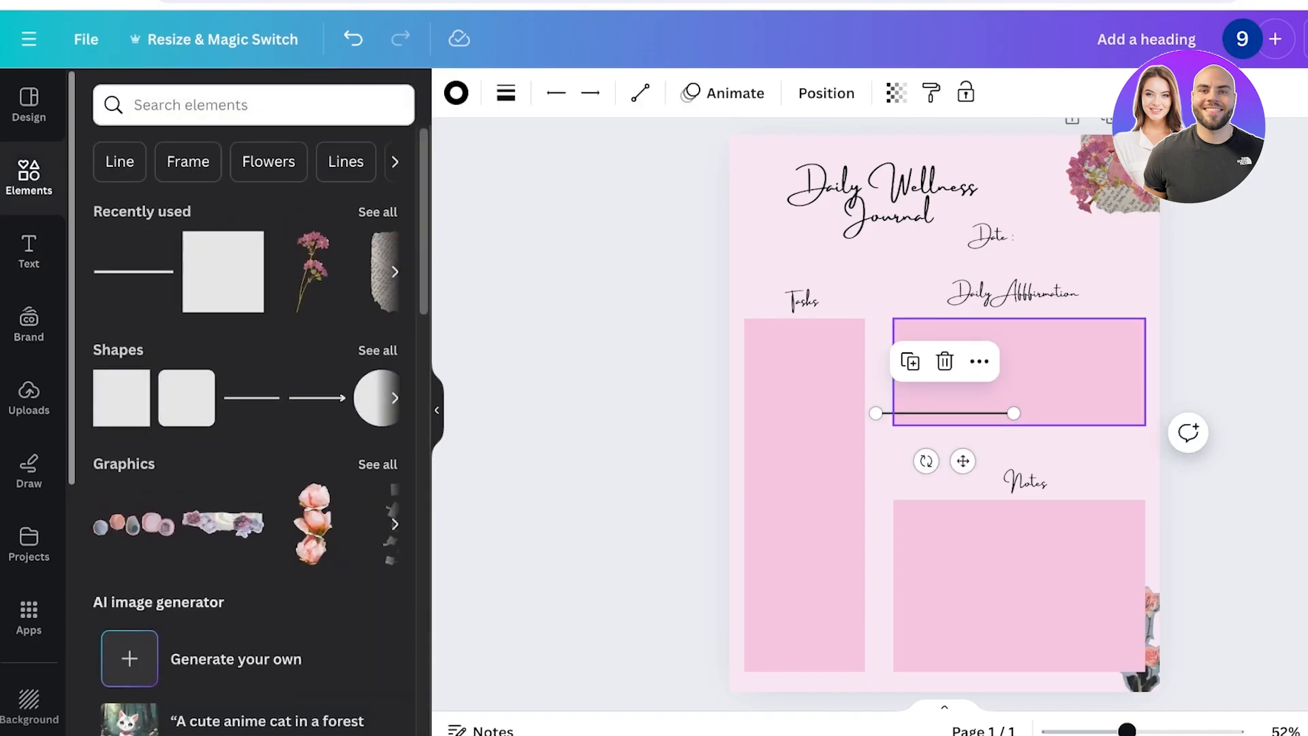
drag(1014, 413, 1149, 371)
drag(876, 413, 893, 371)
mouse_move(1037, 419)
mouse_down()
mouse_move(1037, 389)
mouse_move(1037, 417)
mouse_up()
key(Delete)
click(1036, 370)
key(Escape)
click(1142, 368)
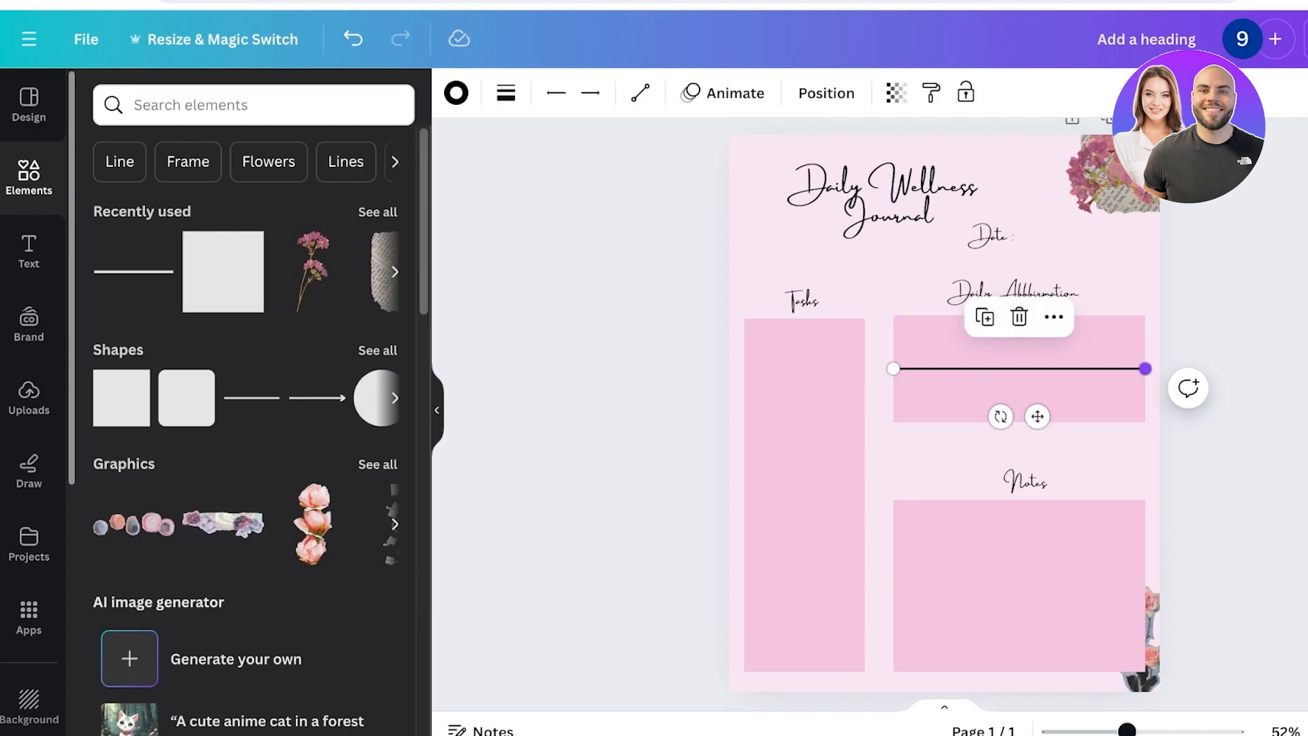
drag(1145, 369, 1090, 369)
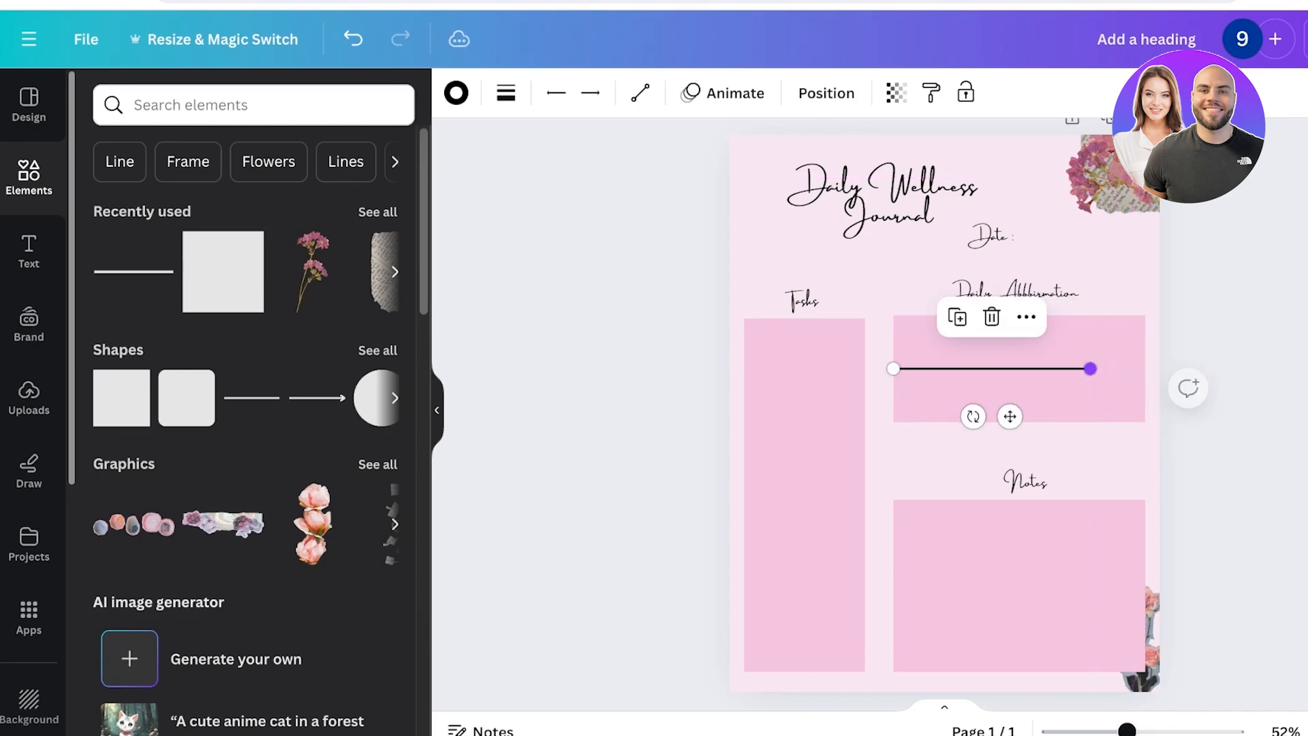
drag(1010, 416, 1037, 389)
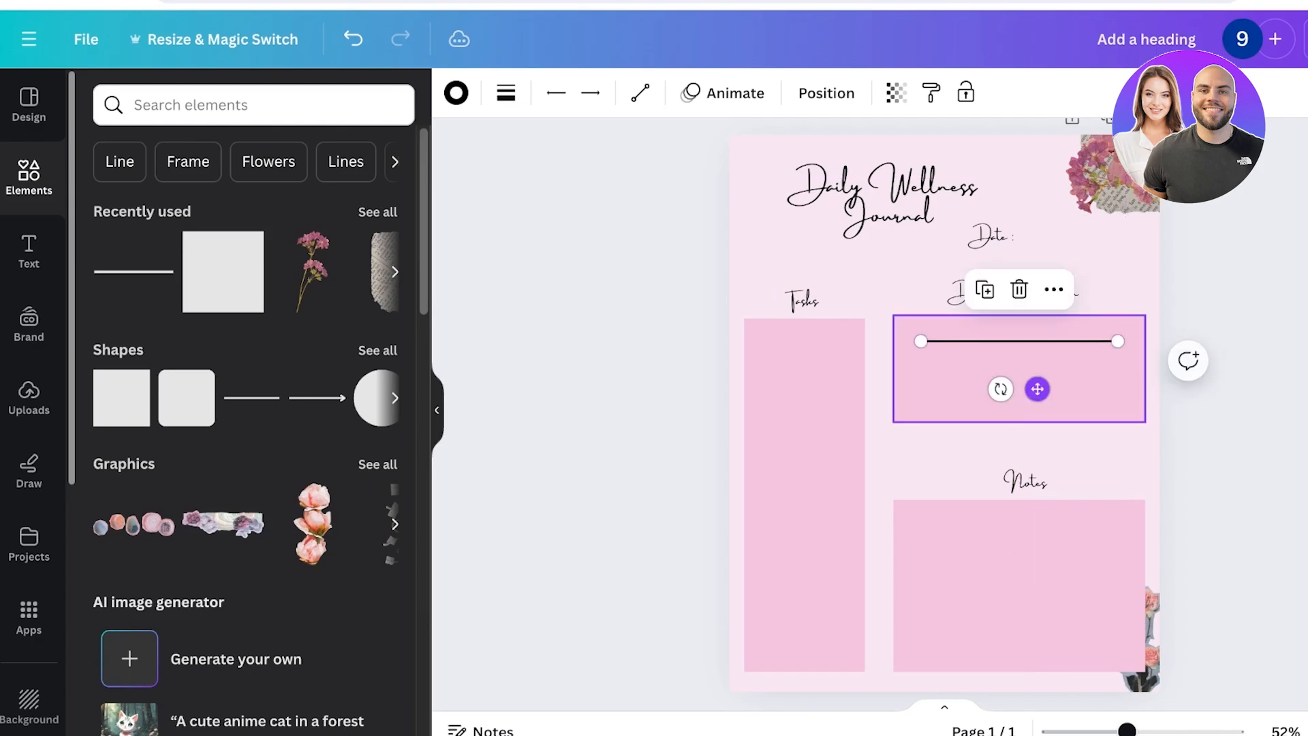
Step: Recolor the line in the Daily Affirmation rectangle with the document's light pink color
click(506, 92)
click(456, 93)
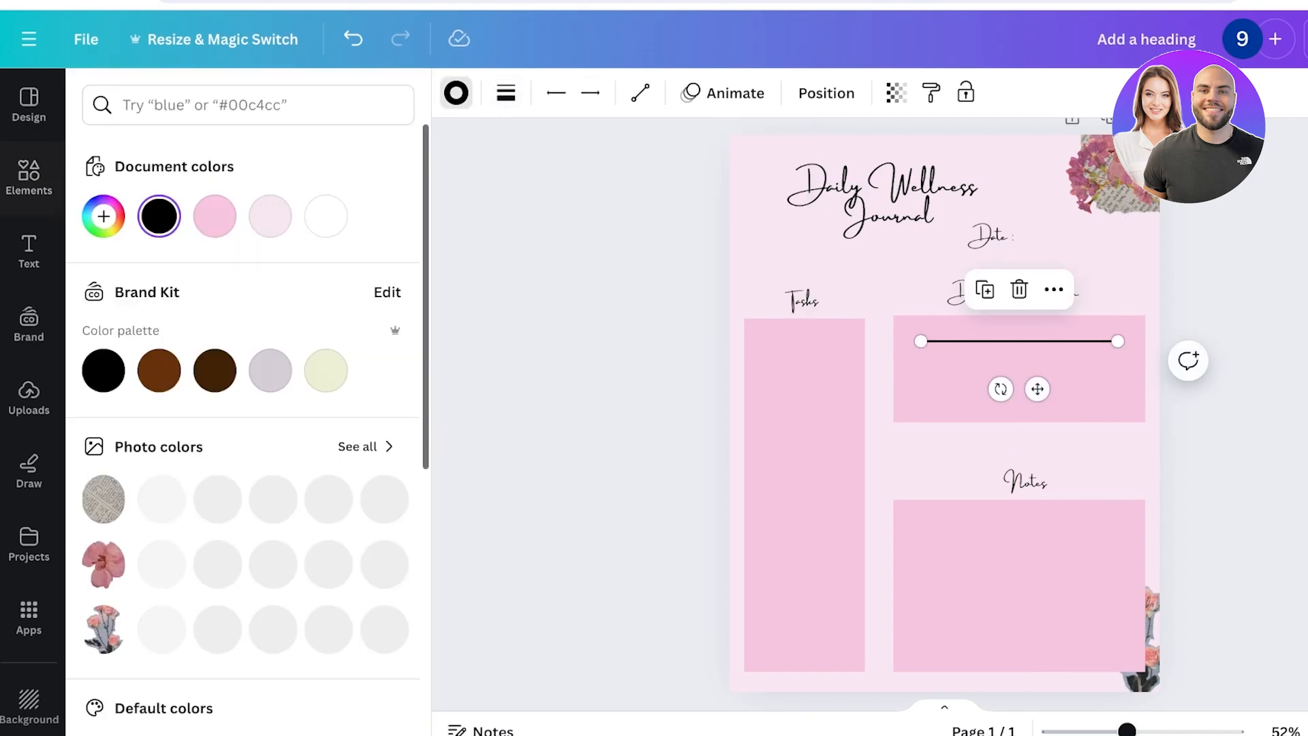
click(271, 216)
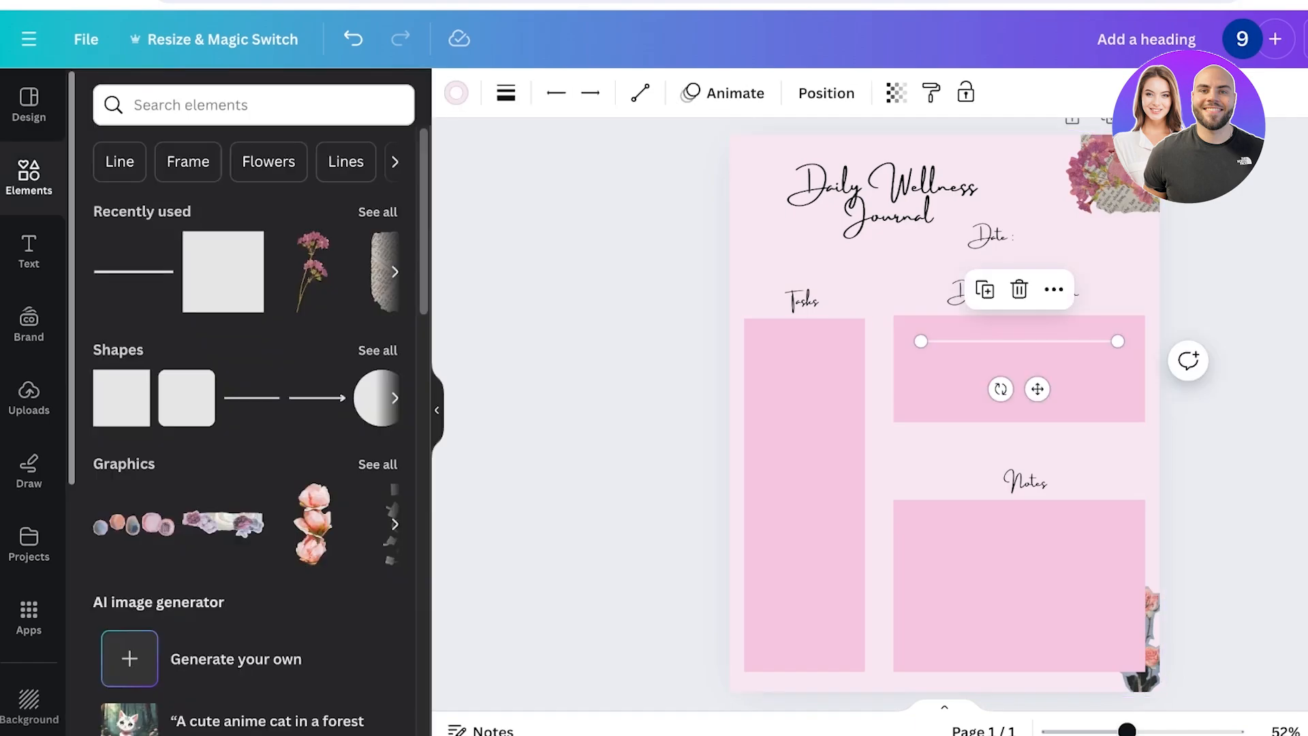
Step: Duplicate the light pink line seven times to build a stack of writing lines in the Daily Affirmation rectangle
key(ctrl+d)
key(ctrl+d)
key(ctrl+d)
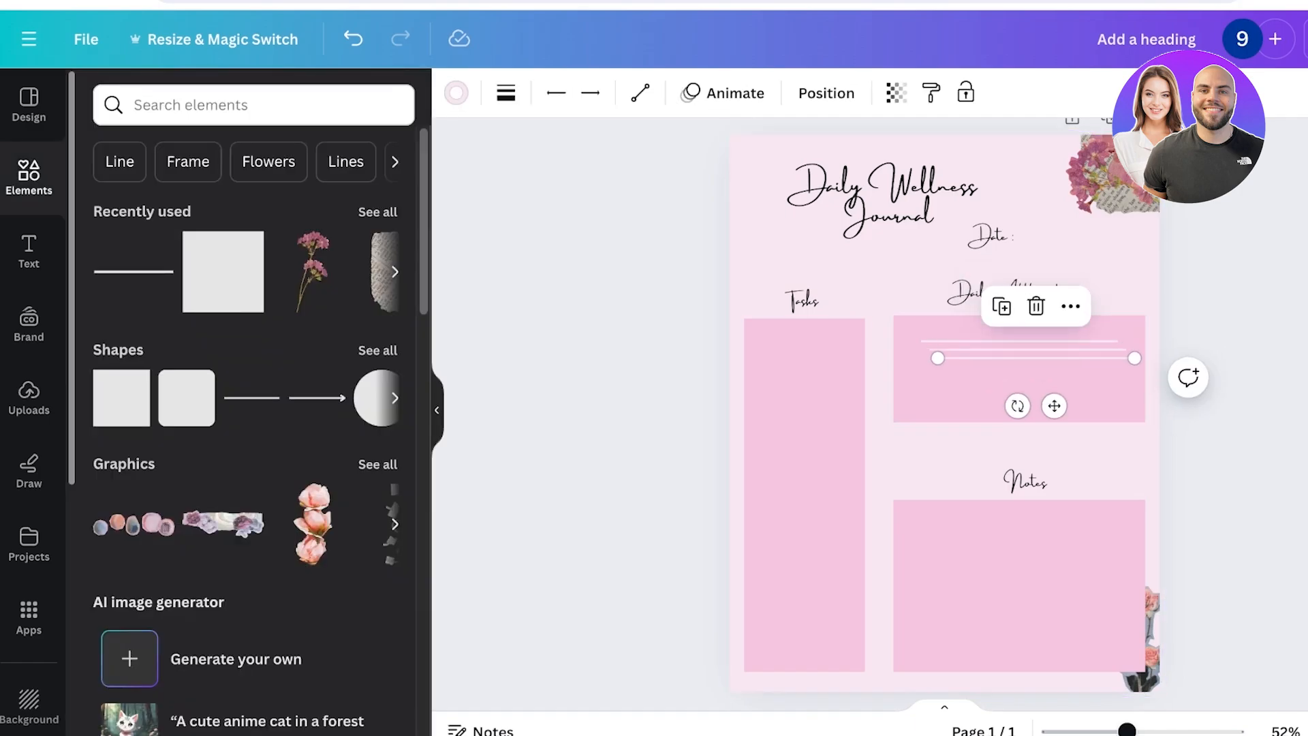
key(ctrl+d)
key(ctrl+d)
key(ctrl+d)
key(ctrl+d)
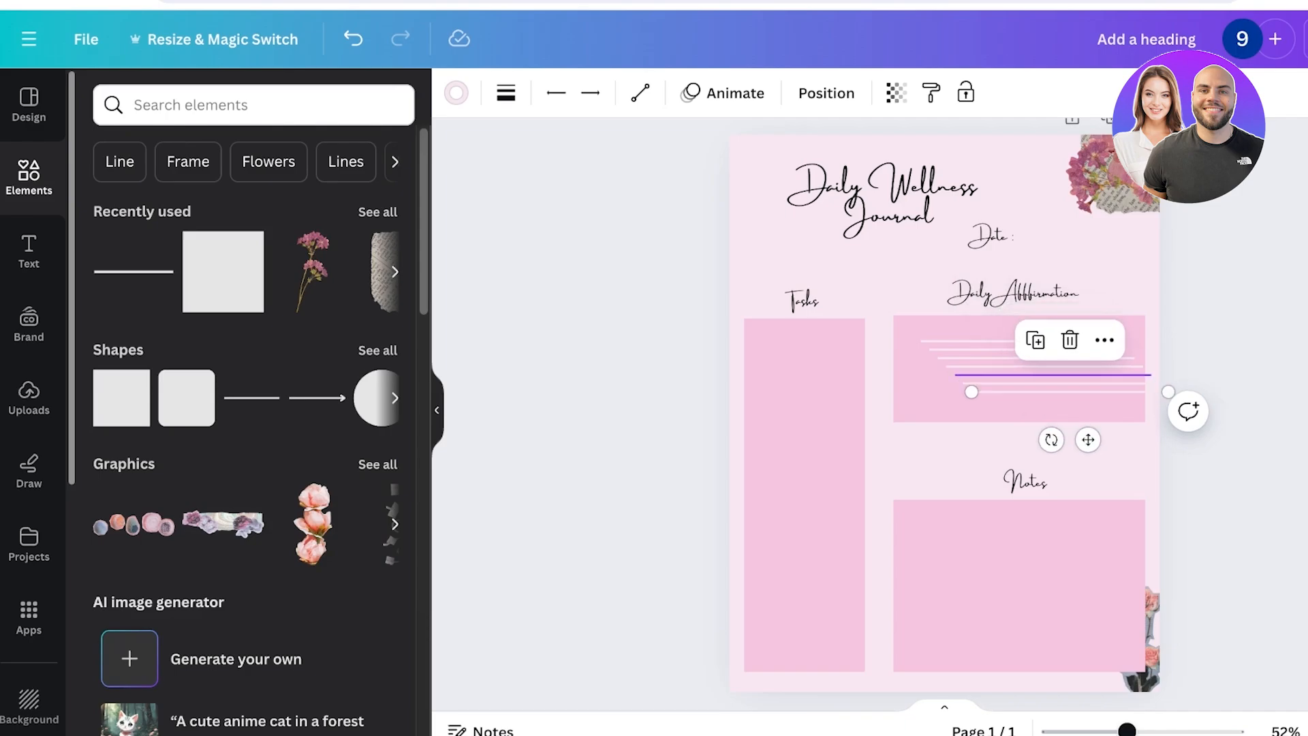
key(Escape)
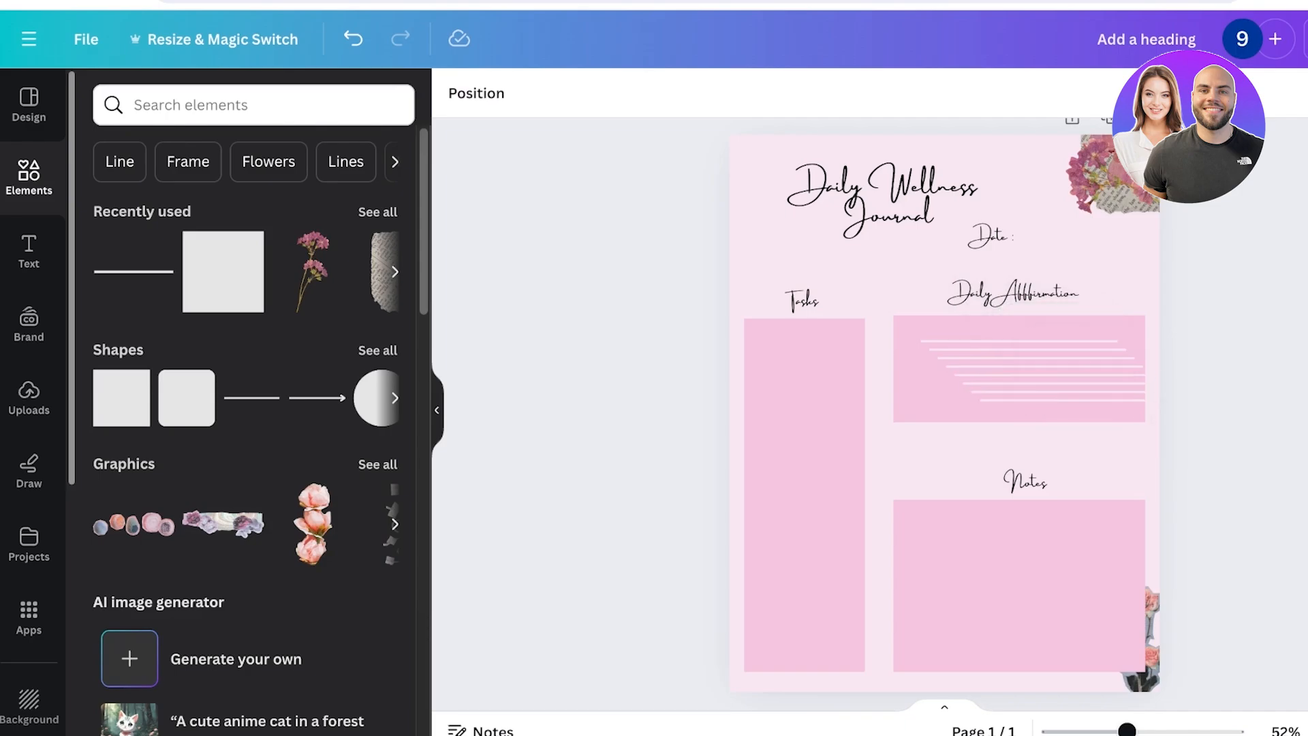
Step: Select the copied writing lines except the lowest ones, space them evenly with Tidy up, and align them beneath the first line
click(1076, 401)
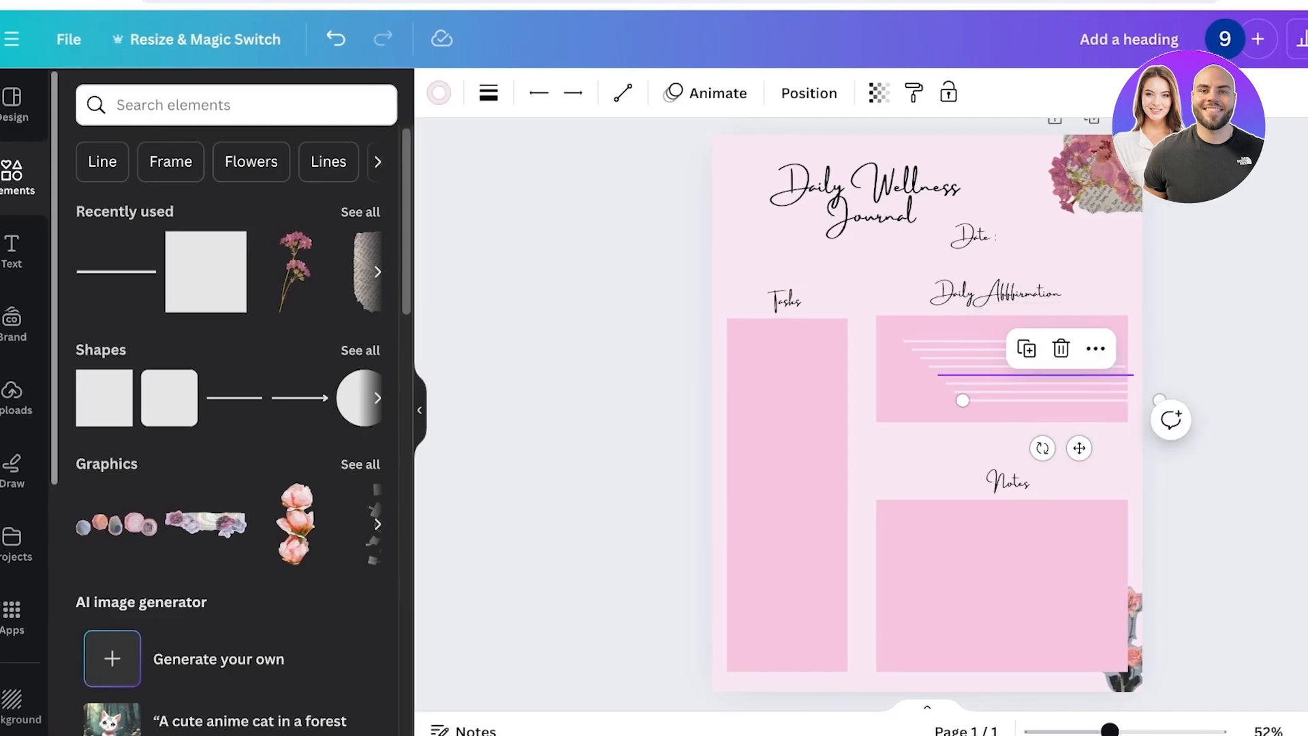
shift+click(1070, 366)
shift+click(1066, 357)
shift+click(923, 350)
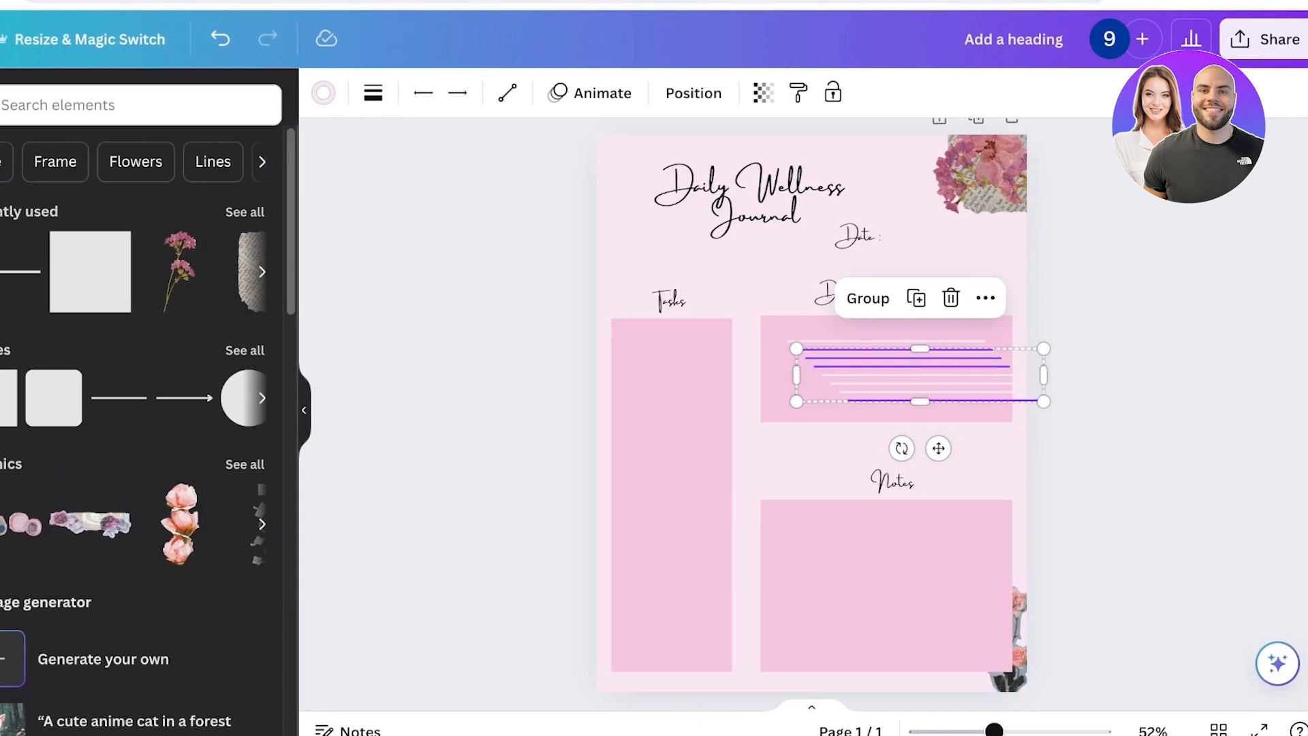
shift+click(921, 384)
shift+click(919, 375)
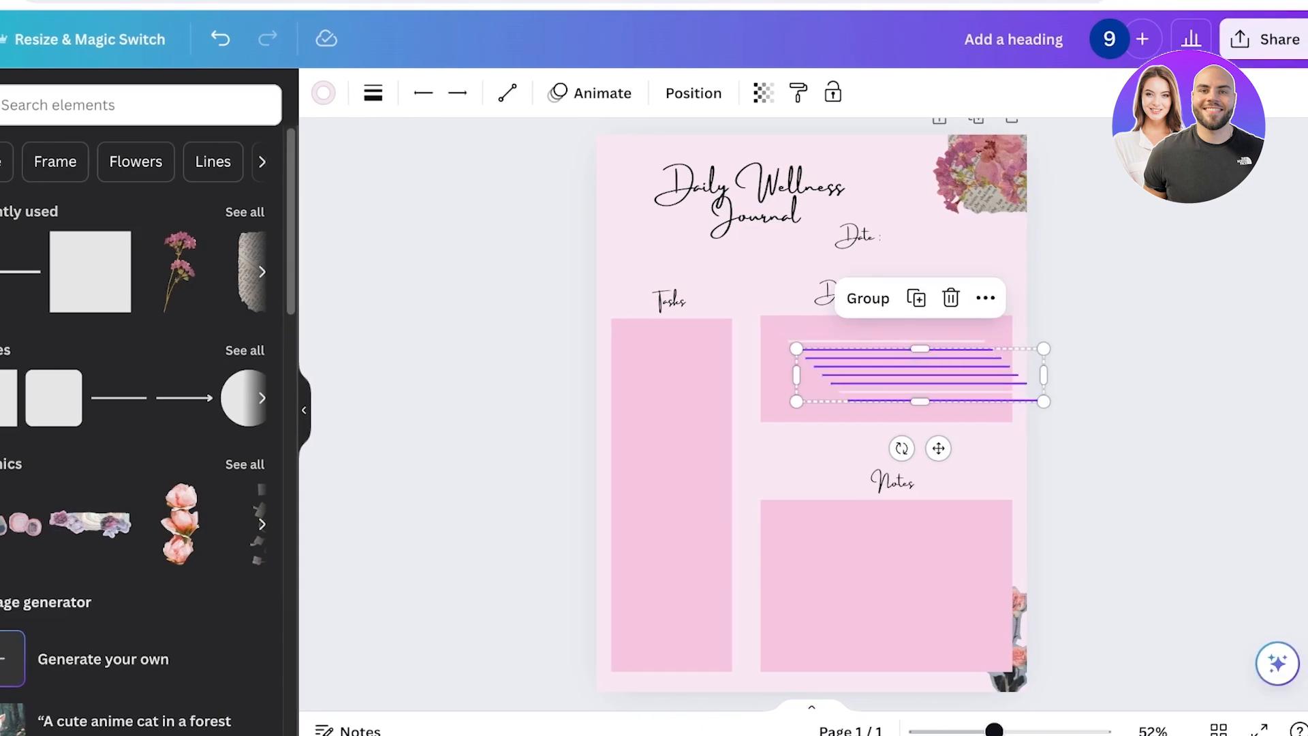
shift+click(919, 396)
shift+click(919, 400)
shift+click(920, 401)
mouse_move(912, 384)
mouse_down()
mouse_move(911, 403)
mouse_move(912, 392)
mouse_up()
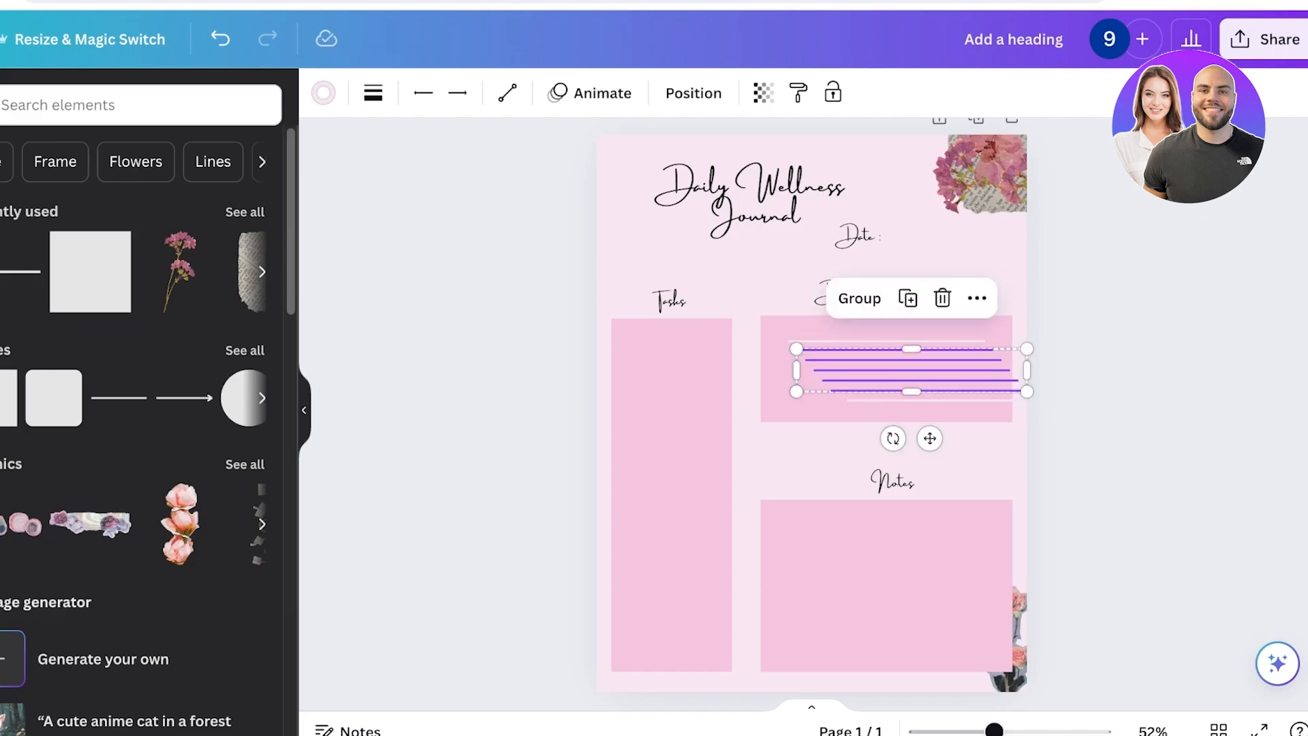
click(977, 297)
mouse_move(1042, 356)
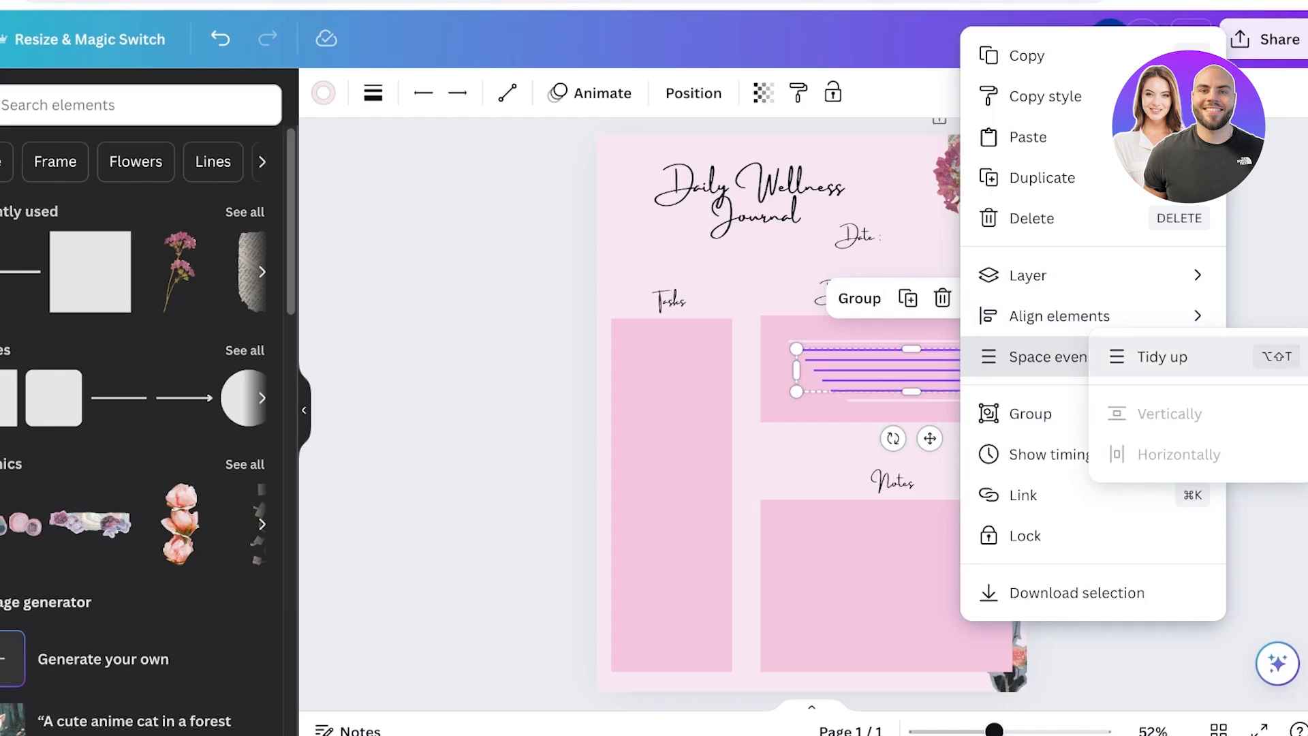
click(1162, 357)
drag(941, 370, 913, 371)
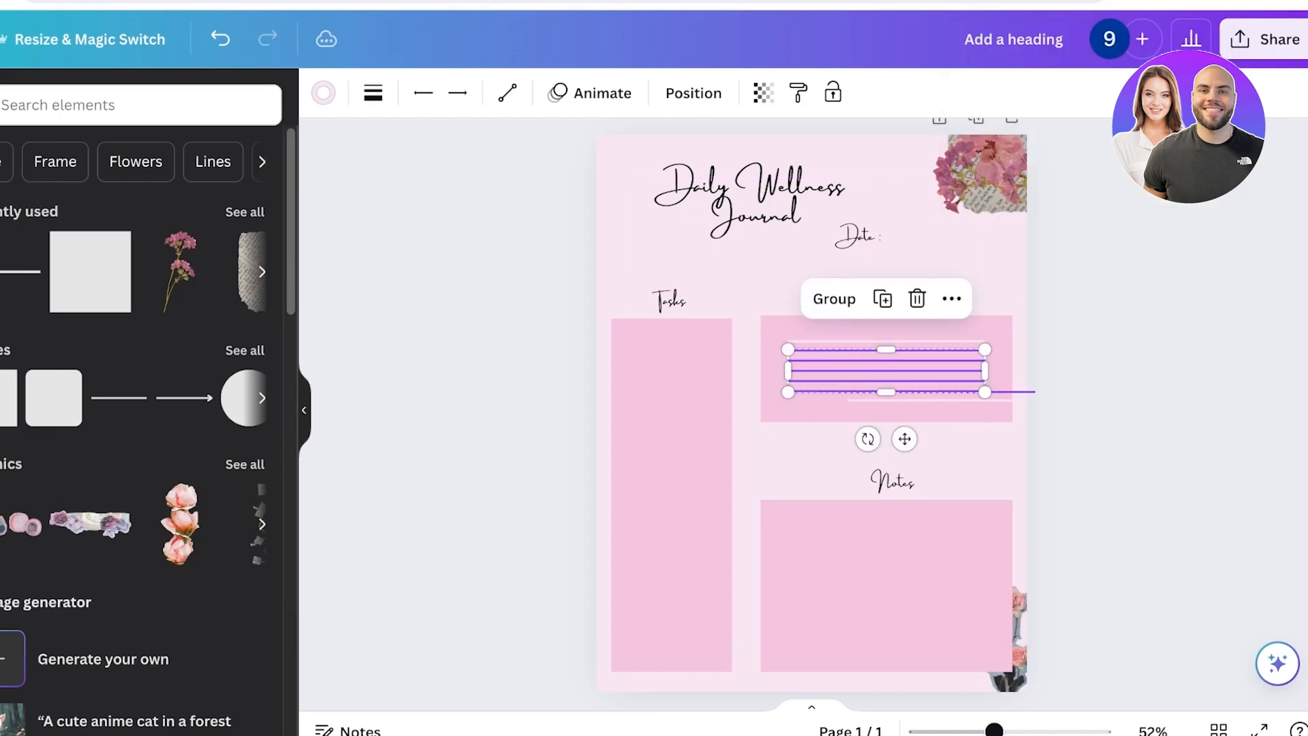
Step: Delete the two misaligned leftover lines at the lower end of the writing-line stack
click(1000, 401)
key(Delete)
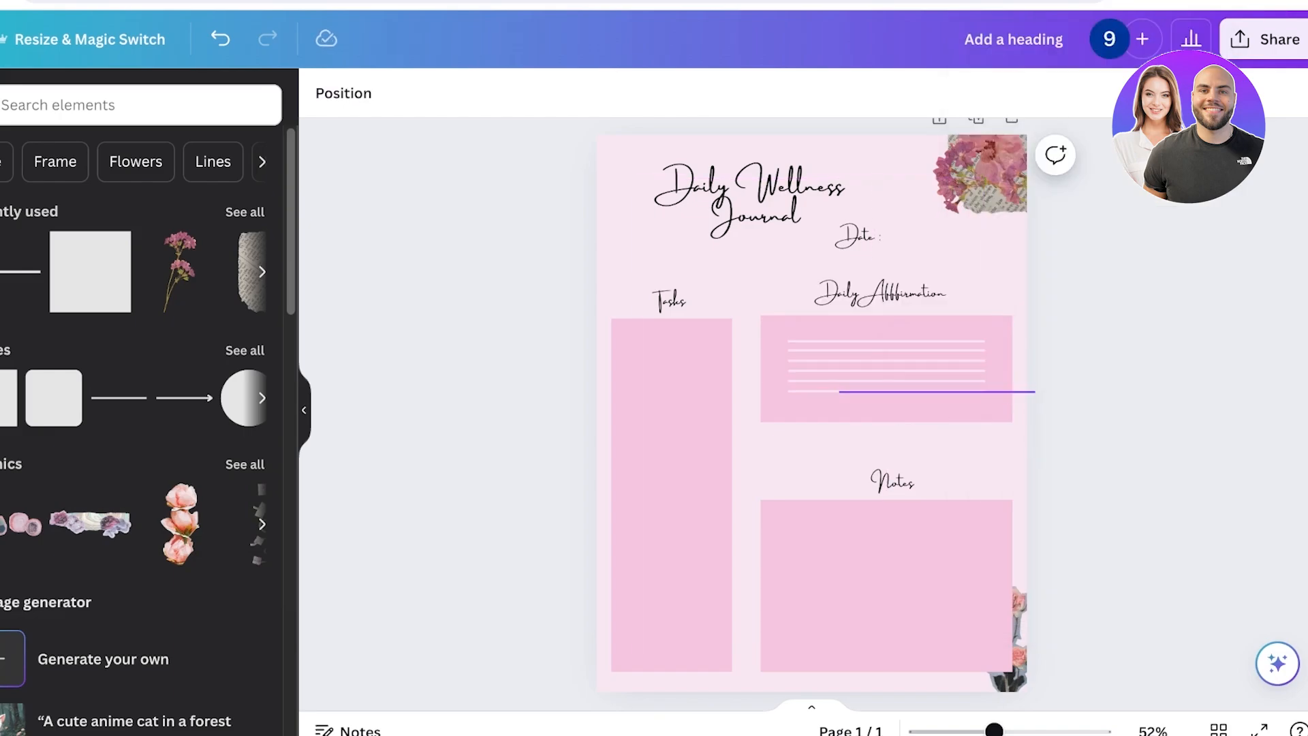
click(1000, 393)
key(Delete)
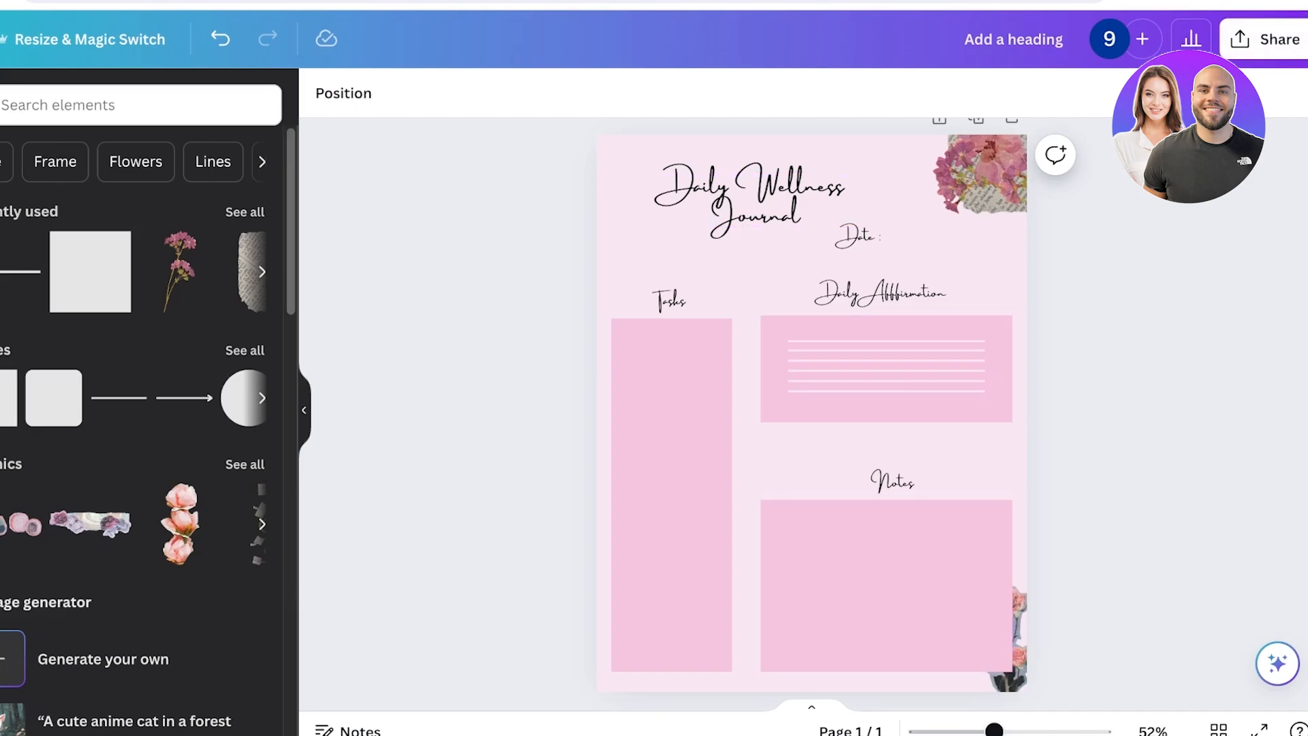
Step: Review the design's download file types, trying PDF Print and PDF Standard, and leave the download options without exporting
click(1267, 40)
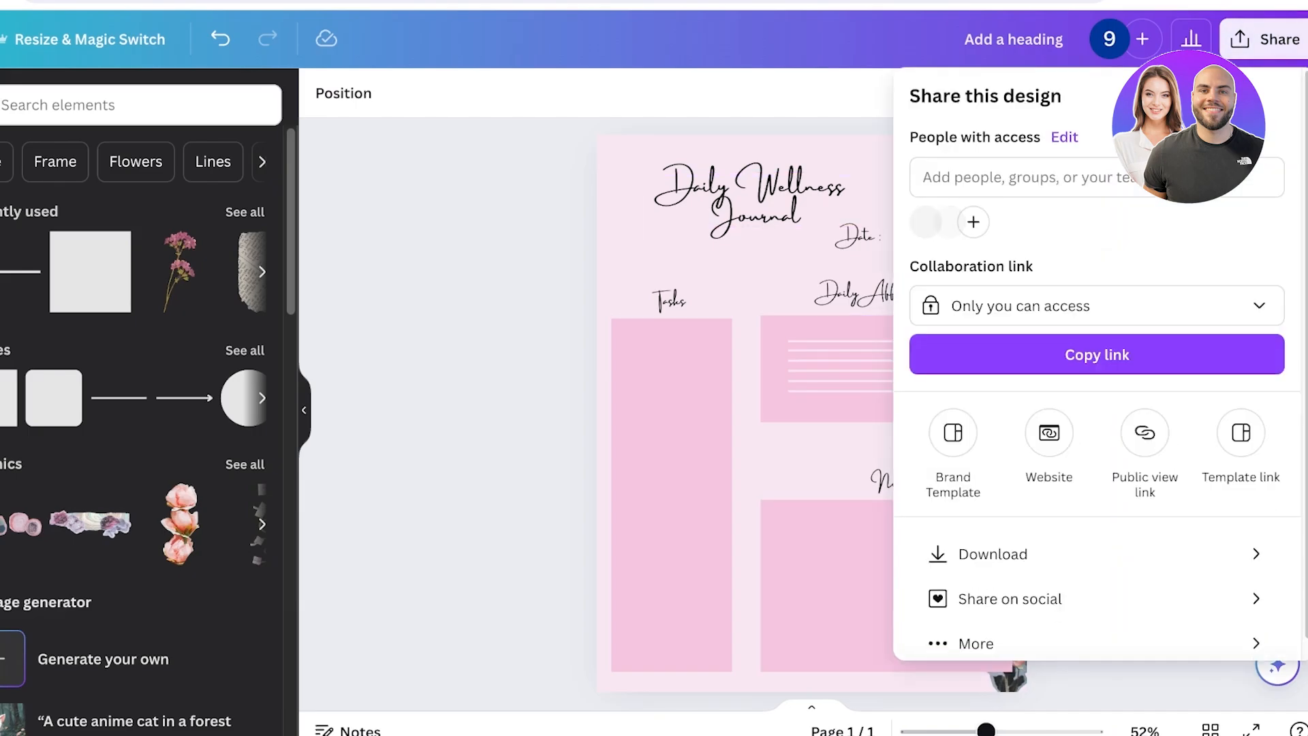
click(995, 554)
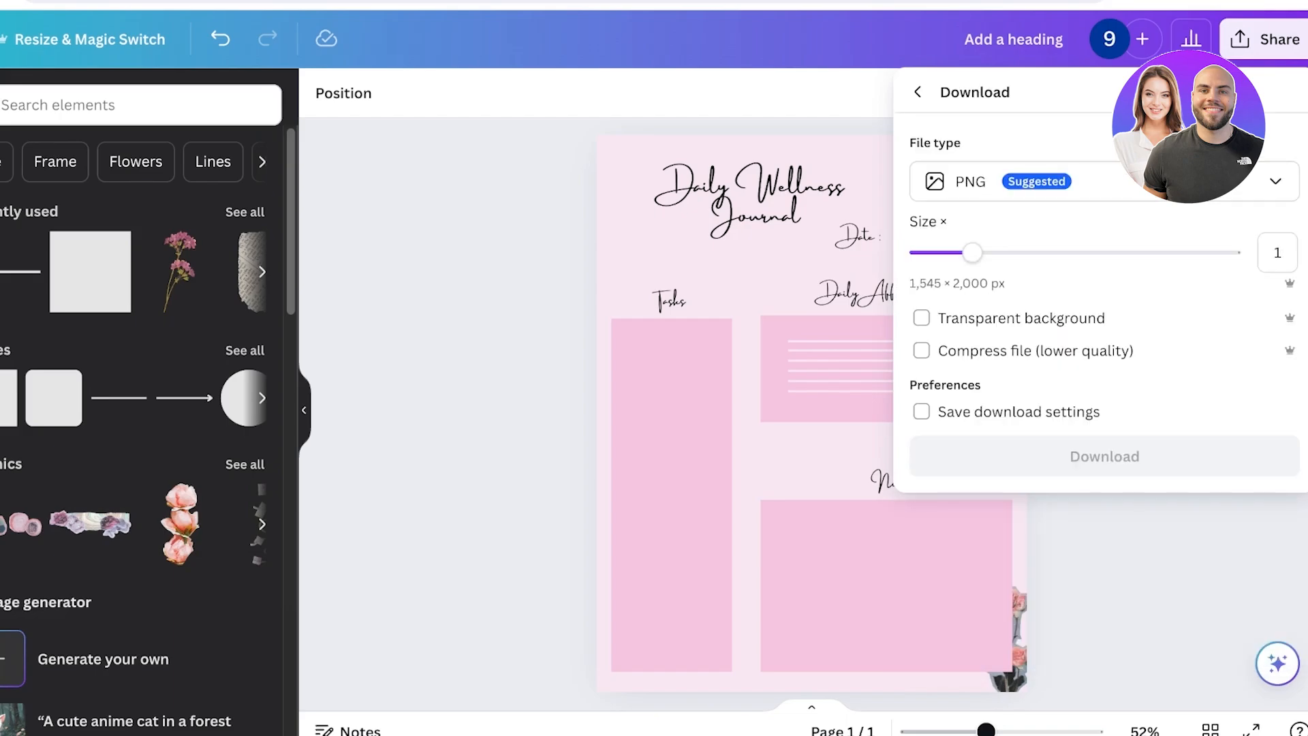
click(1103, 181)
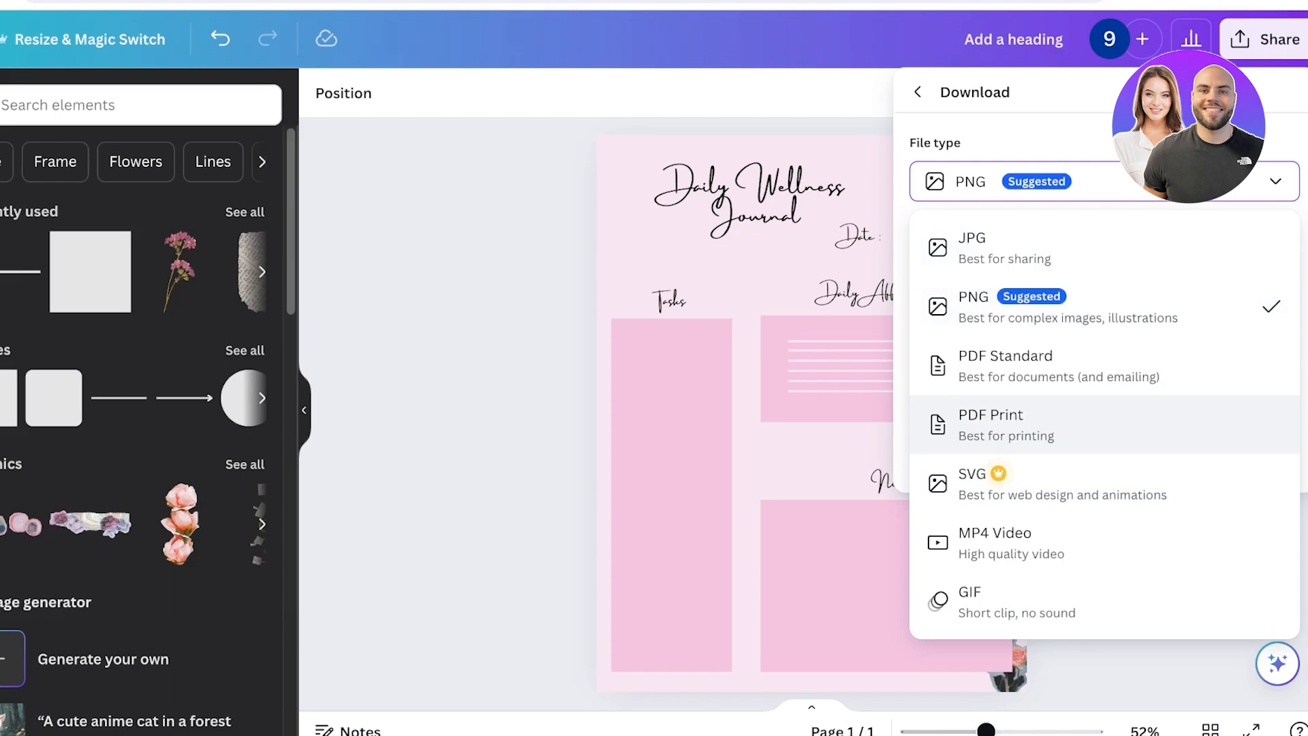
click(1006, 424)
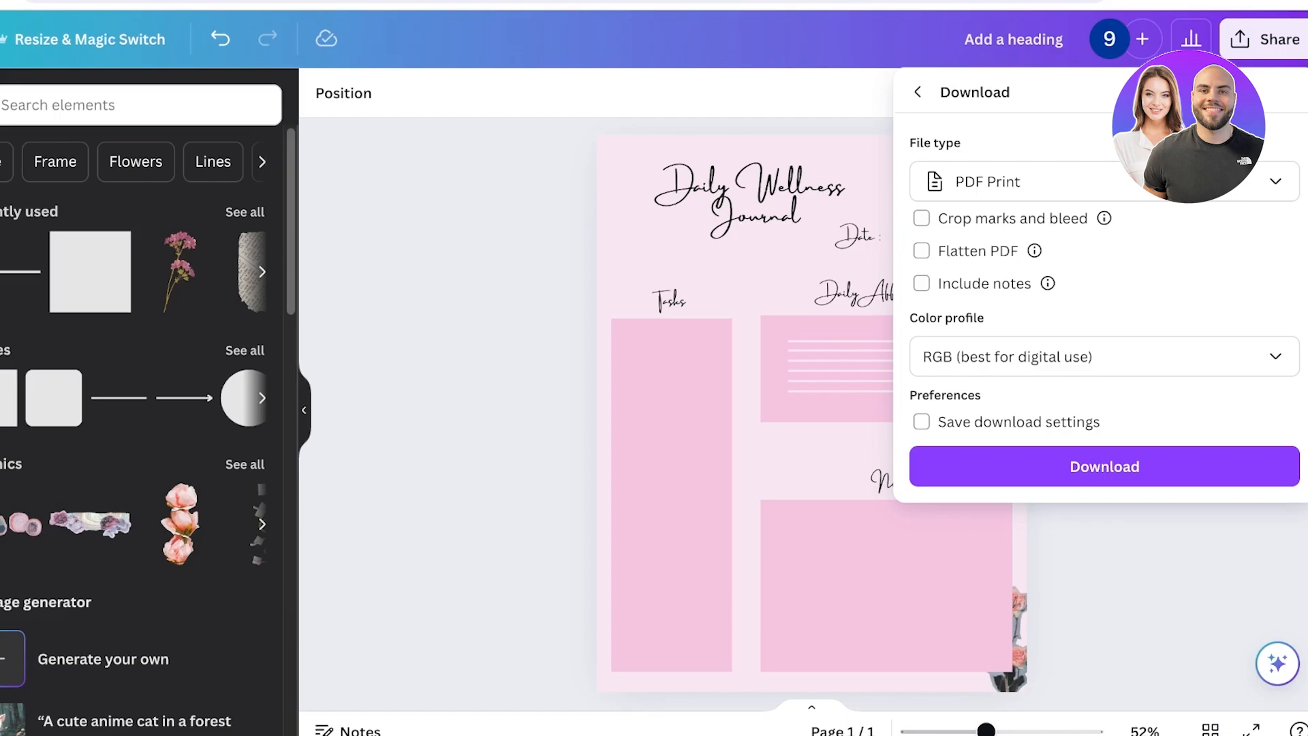
click(1103, 181)
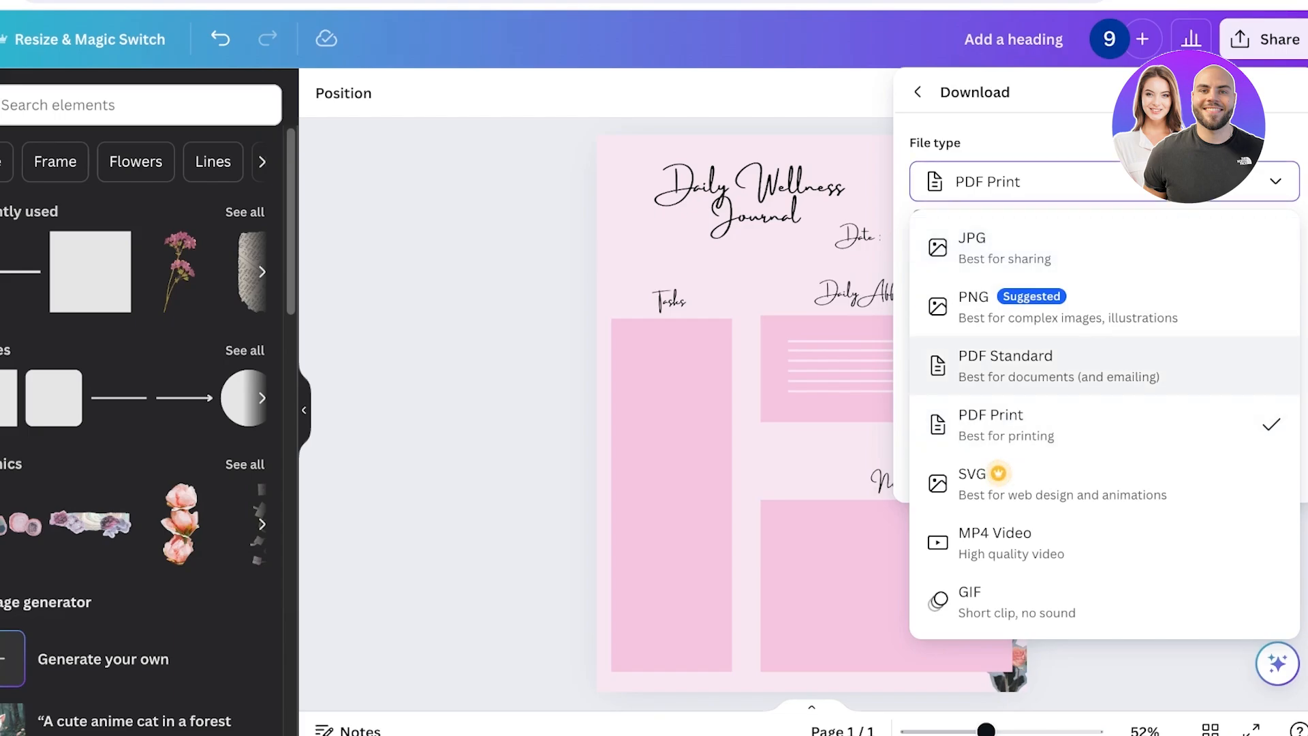
click(1005, 366)
click(1103, 181)
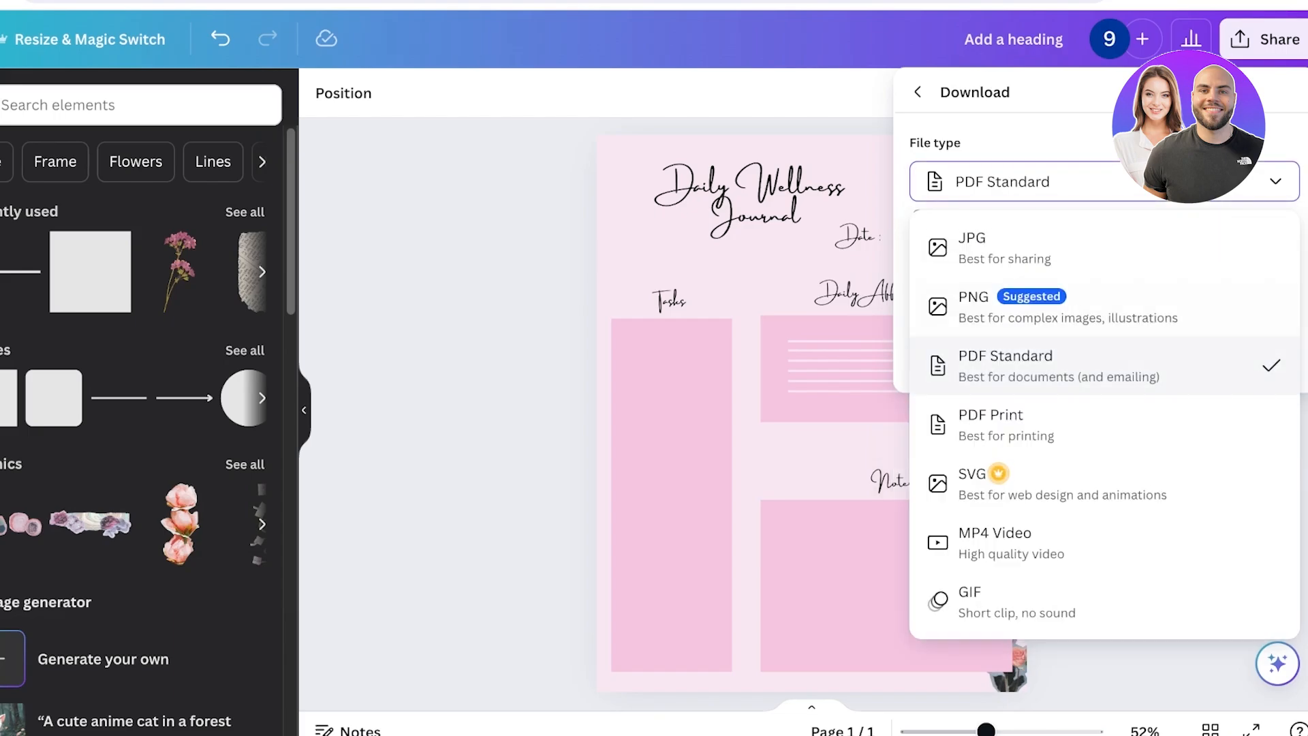
click(1062, 366)
key(Escape)
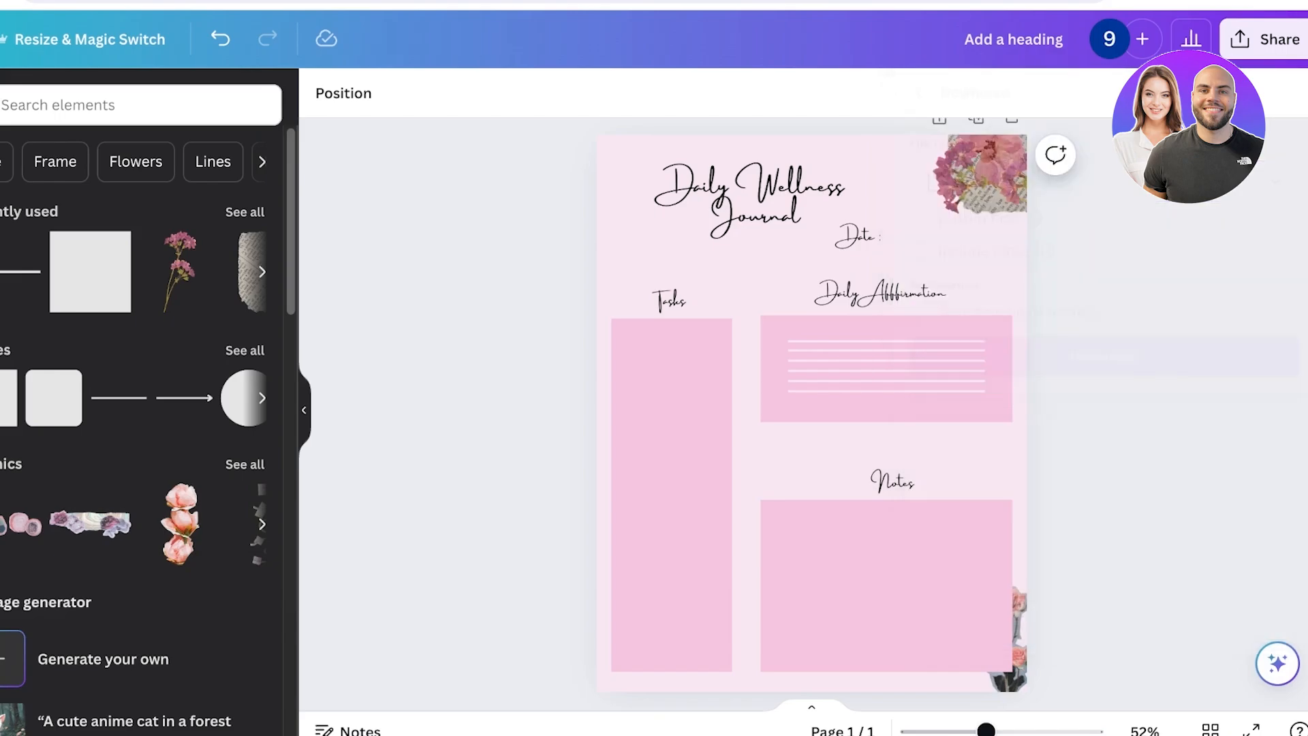
Step: Move the flower graphic in the journal page's upper corner slightly down and outward, and look through the content licensing page
drag(982, 178, 996, 209)
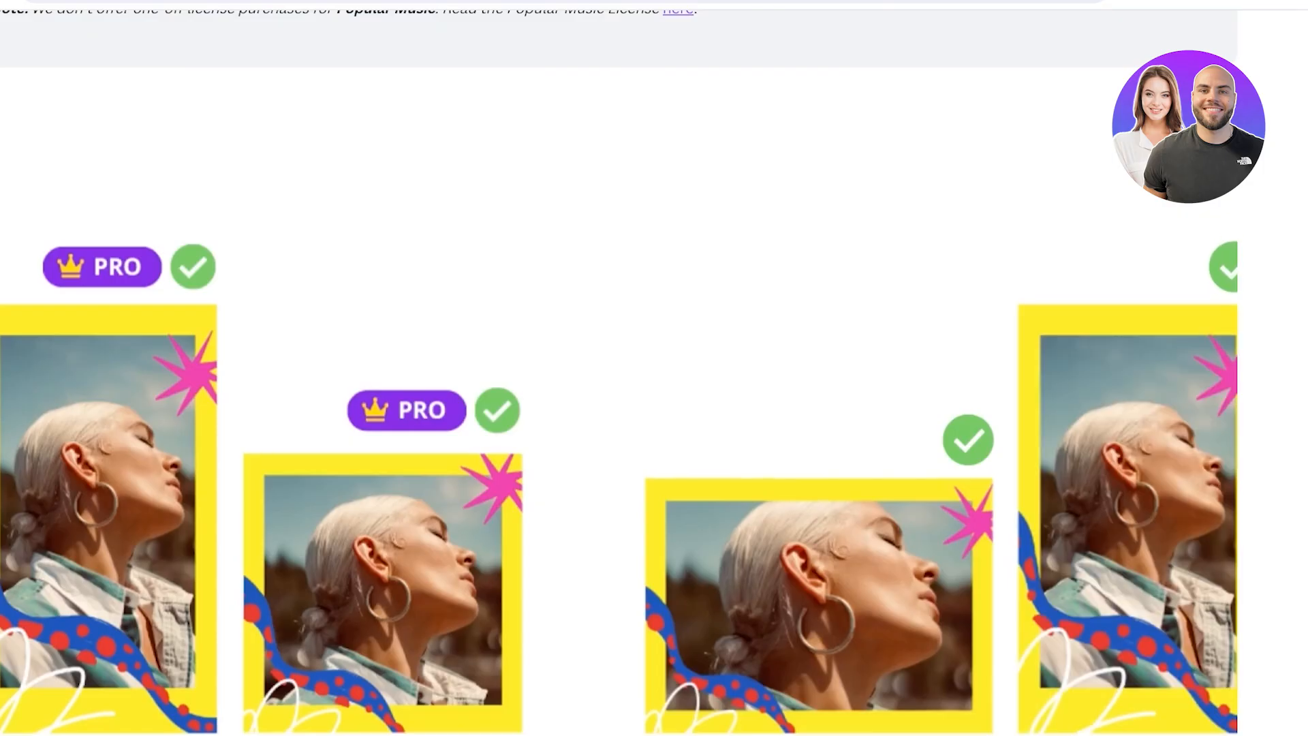
scroll(654, 368, down, 20)
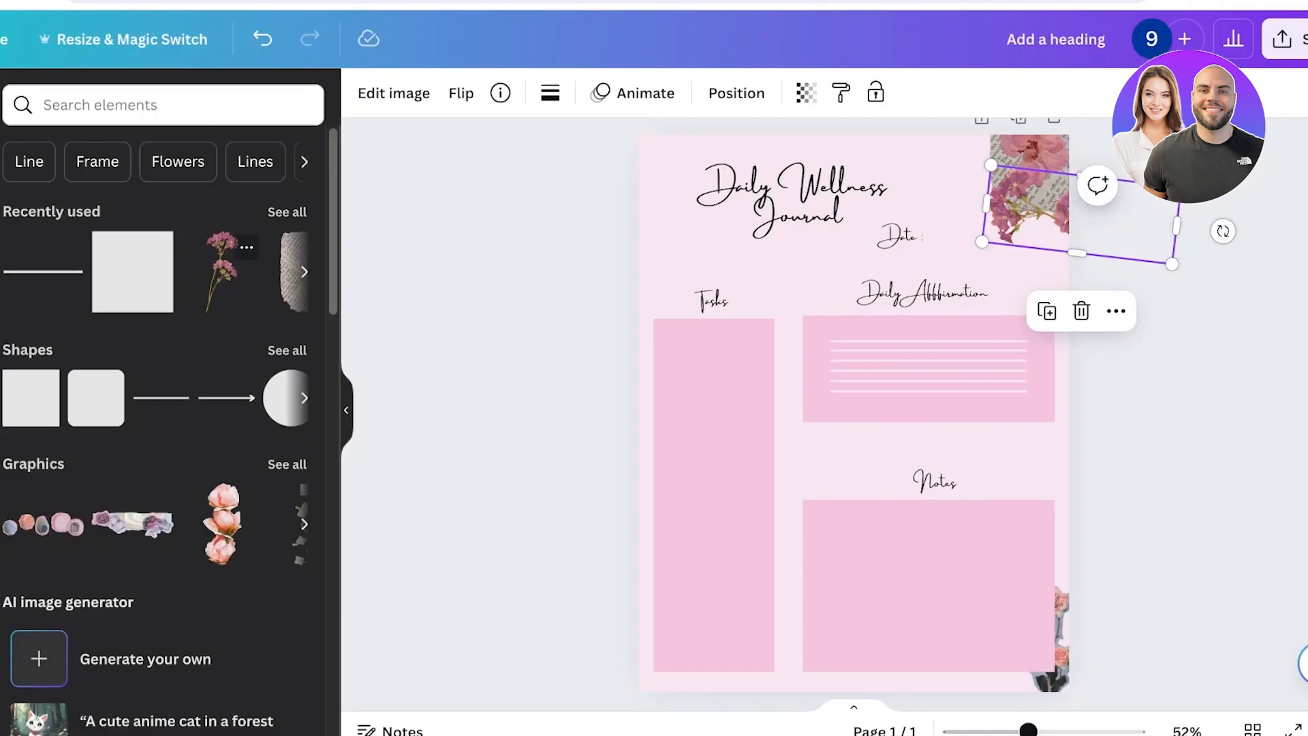
click(218, 271)
drag(815, 317, 713, 123)
drag(800, 286, 862, 428)
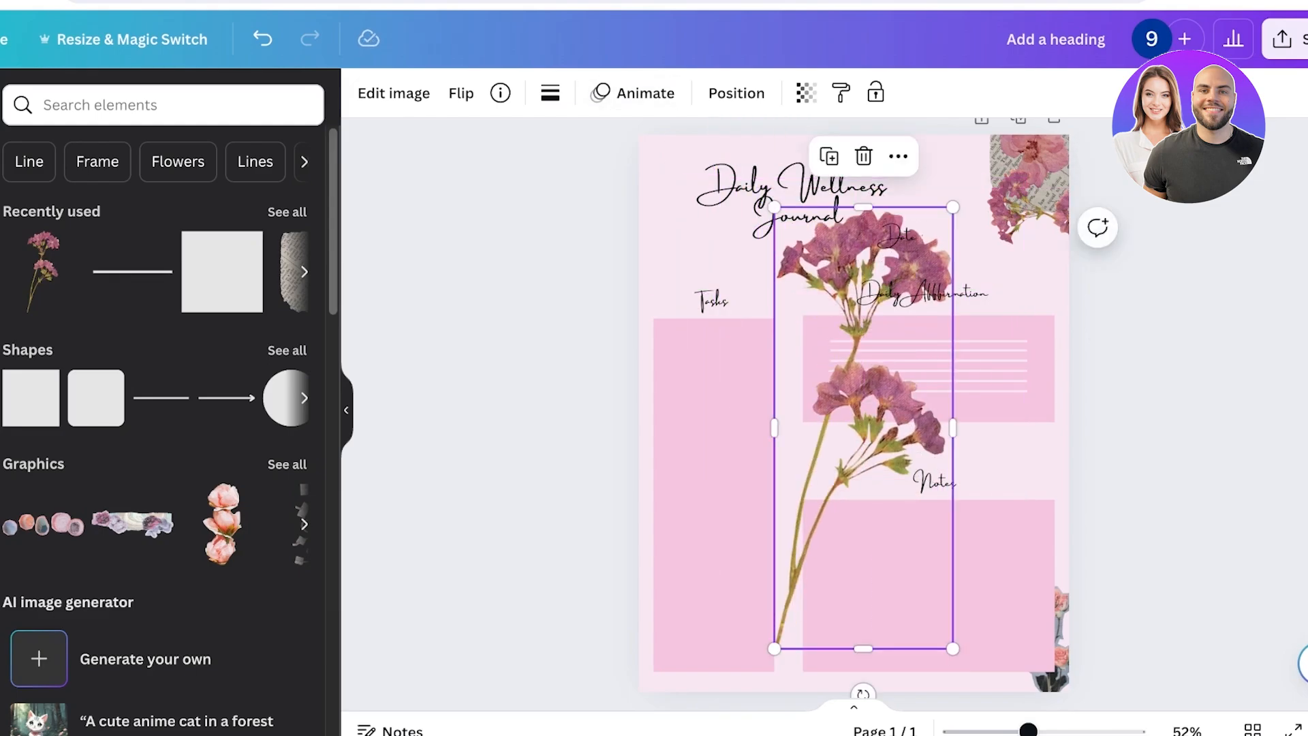
key(Delete)
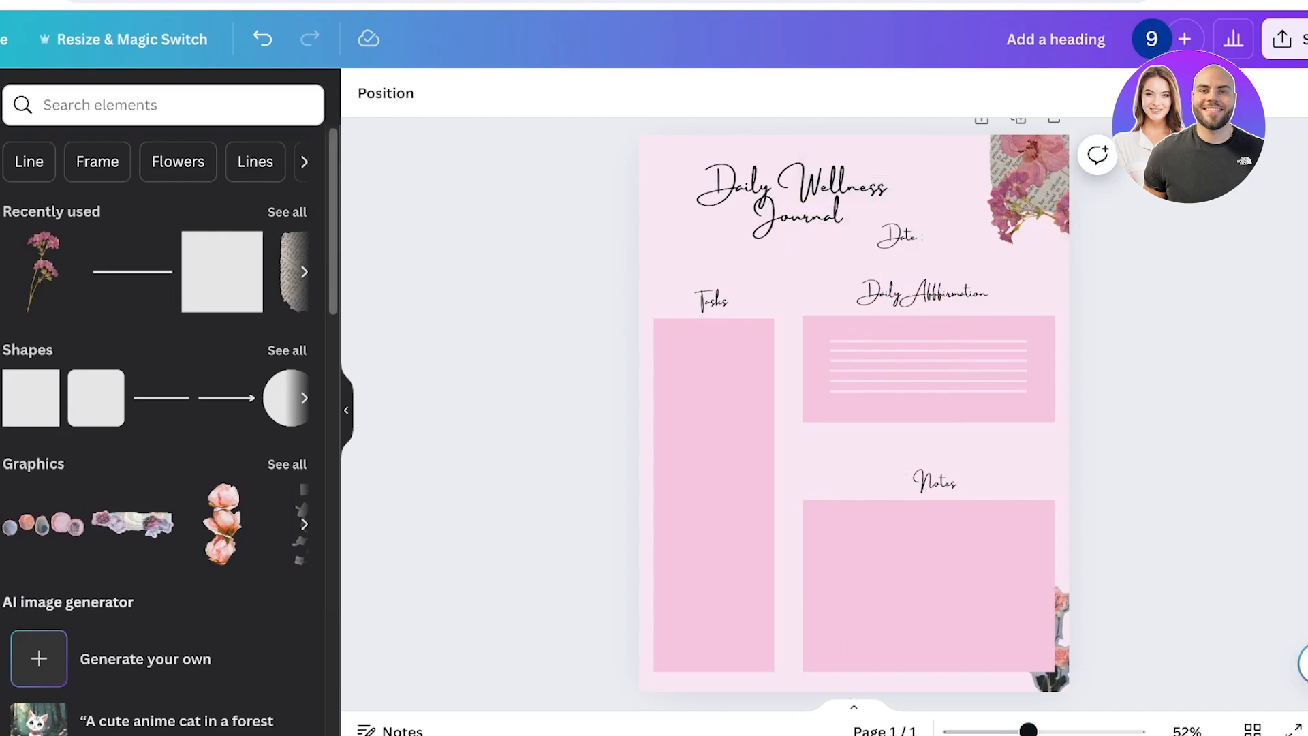